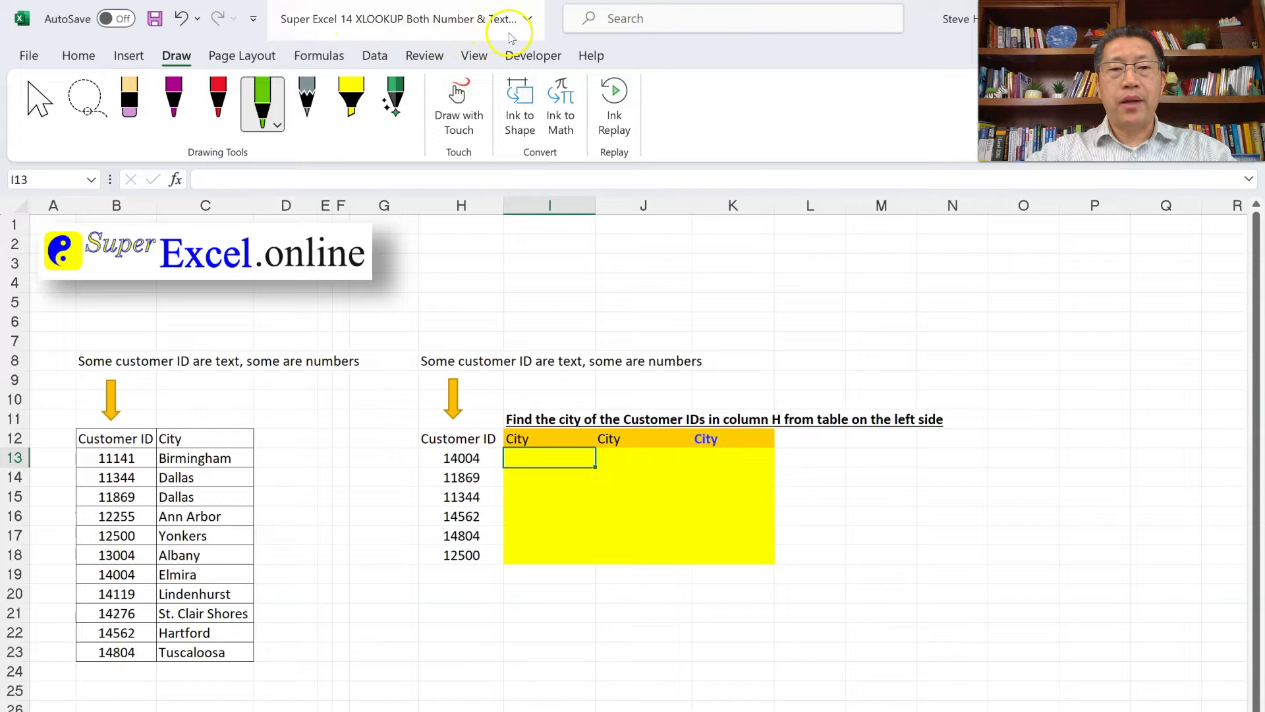
Begin an XLOOKUP formula in cell I13 with the customer ID in H13 as the lookup value
left_click(472, 461)
left_click_drag(465, 461, 468, 550)
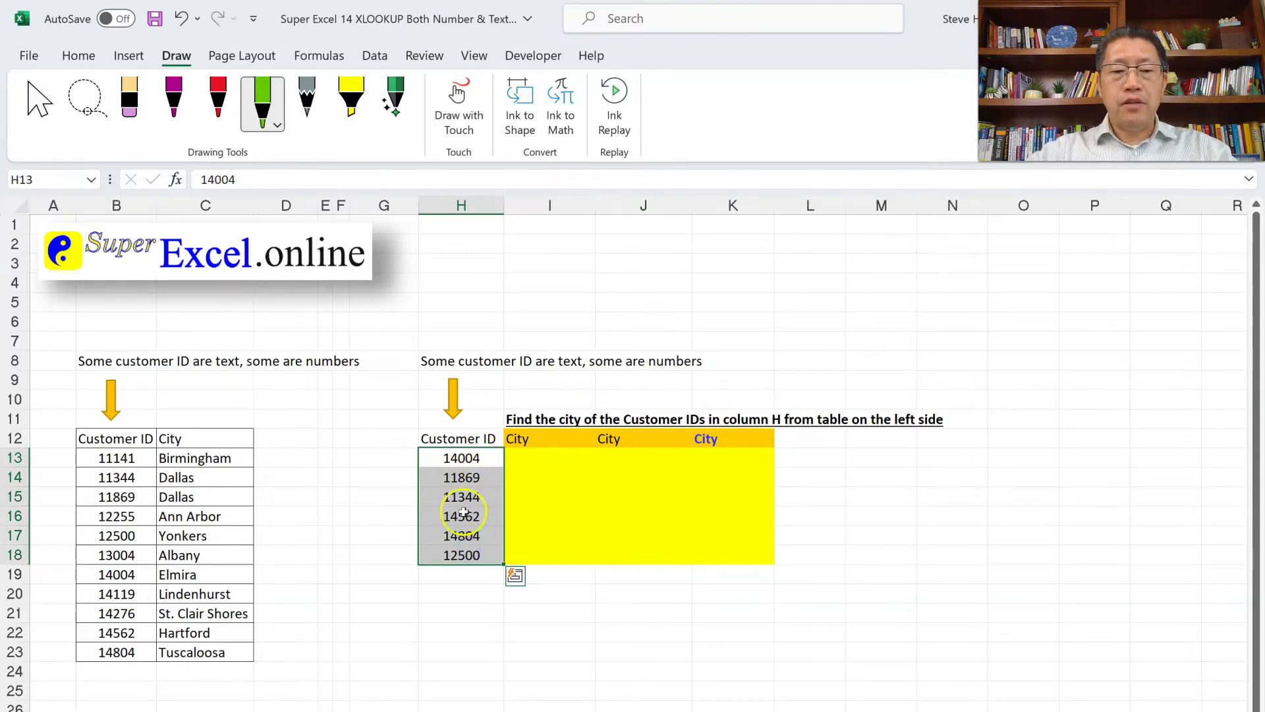
left_click_drag(106, 459, 167, 652)
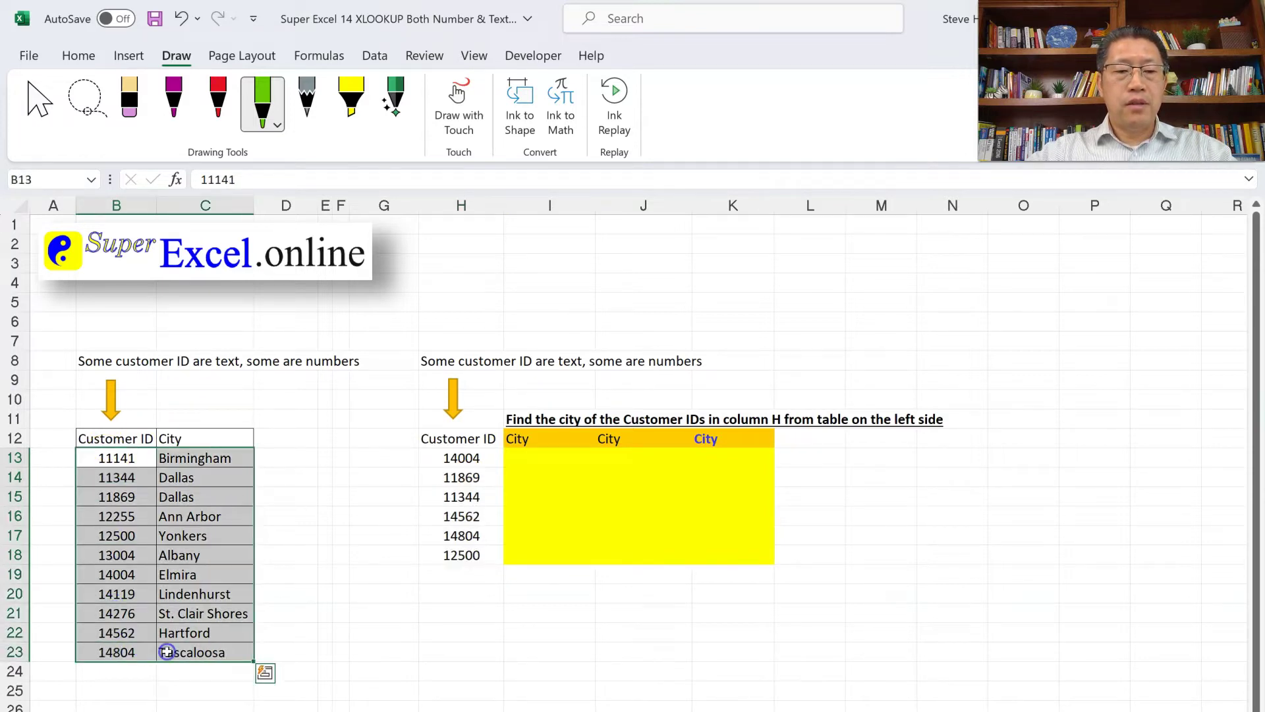
left_click(537, 462)
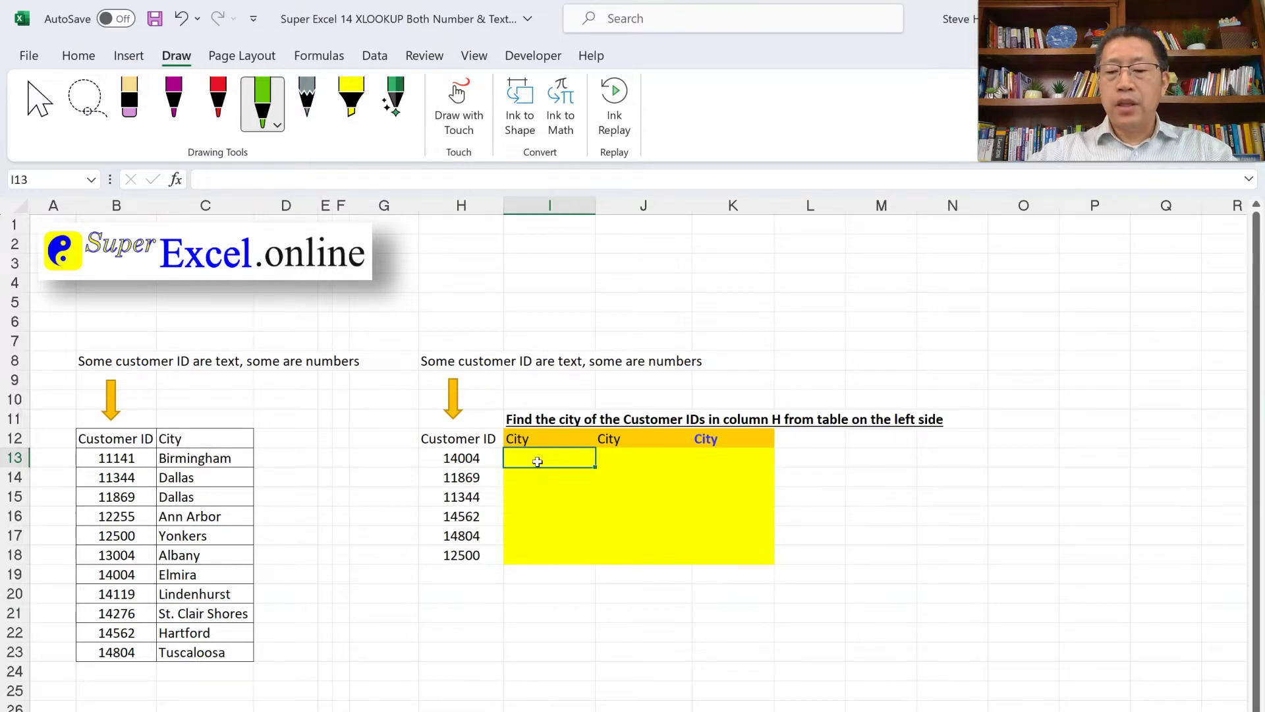
type("=xl")
key("Tab")
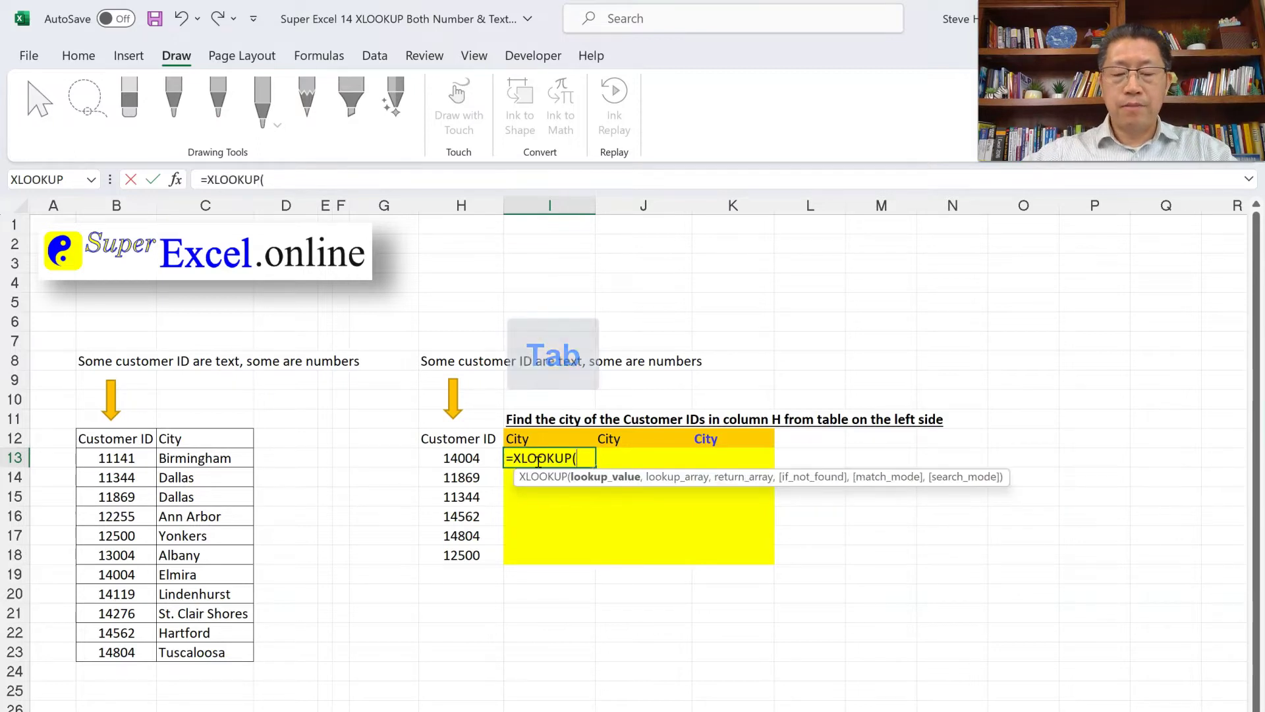
key("Left")
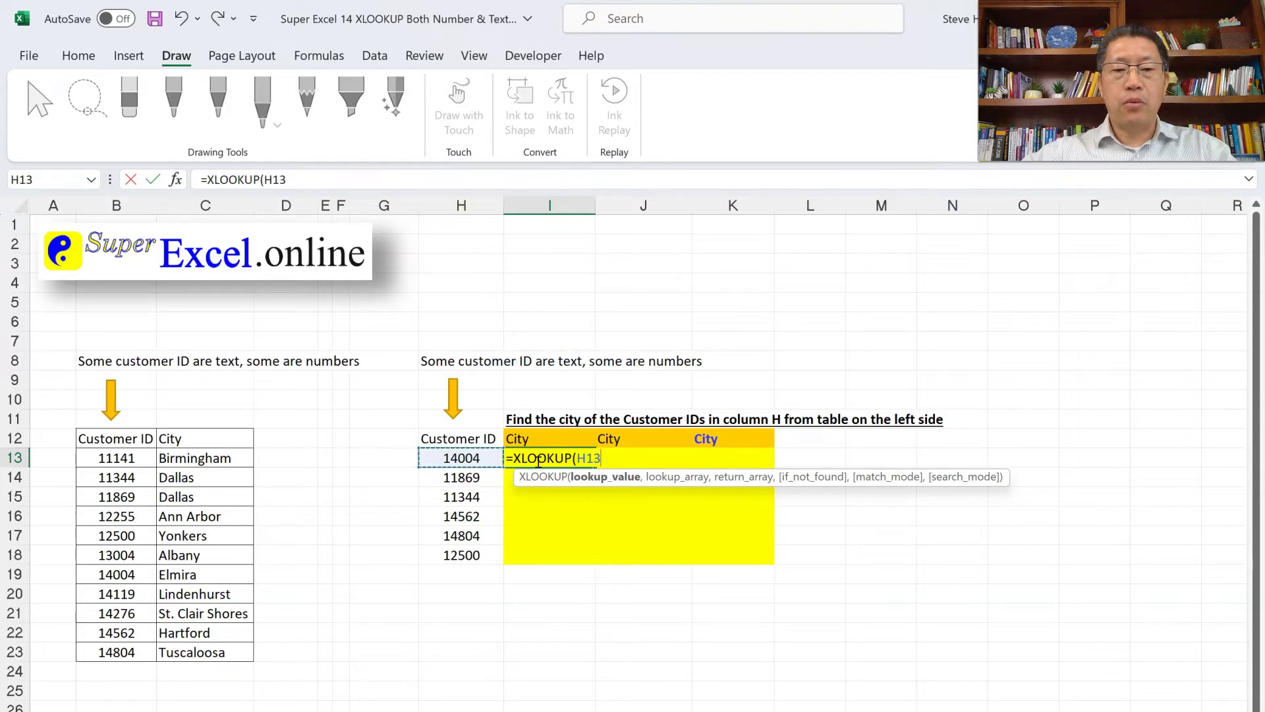
type(",")
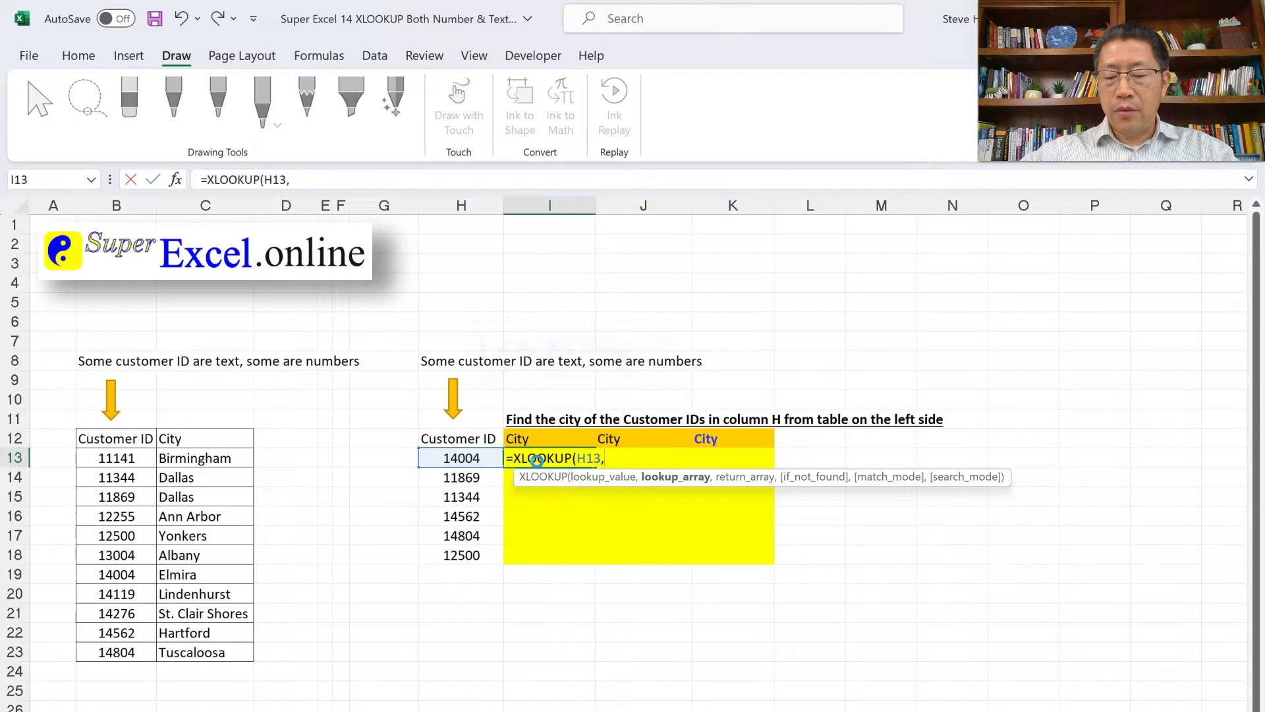
Give the XLOOKUP formula the Customer ID column as its lookup array, with absolute references $B$13:$B$23
key("Left")
key("Left")
key("Left")
key("Left")
key("Left")
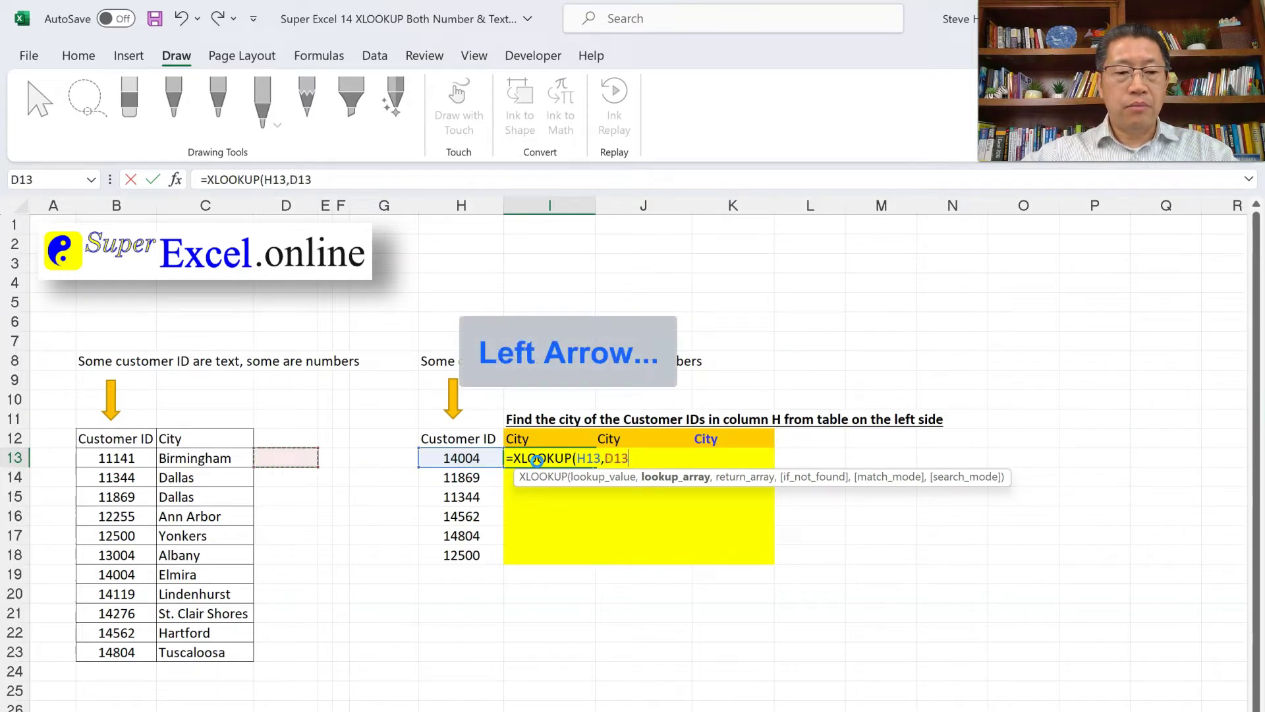
key("Left")
key("Left")
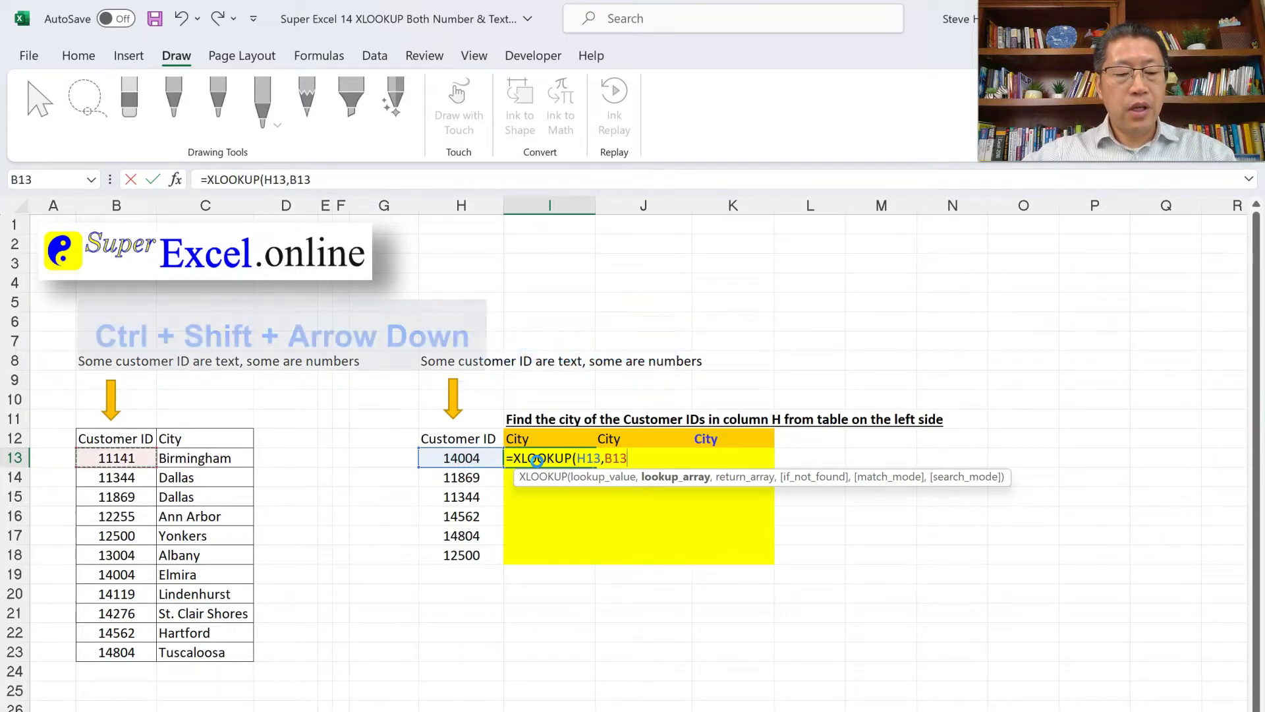
key("ctrl+shift+Down")
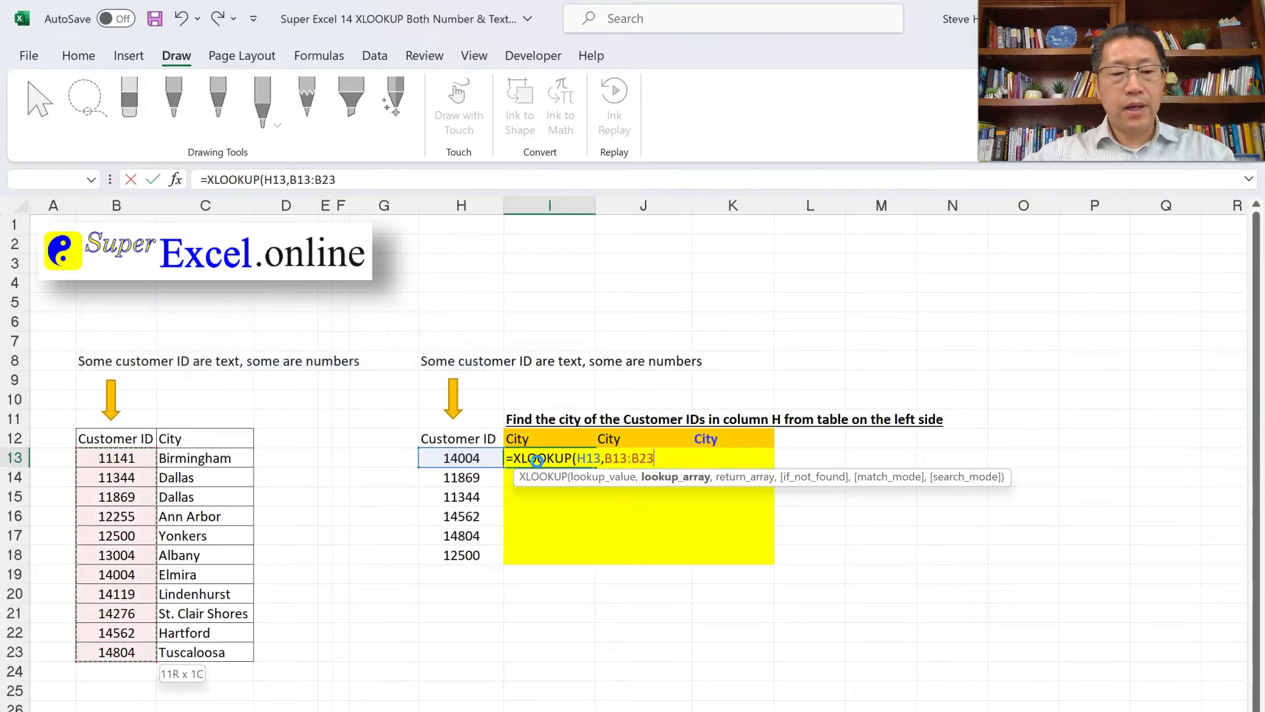
key("F4")
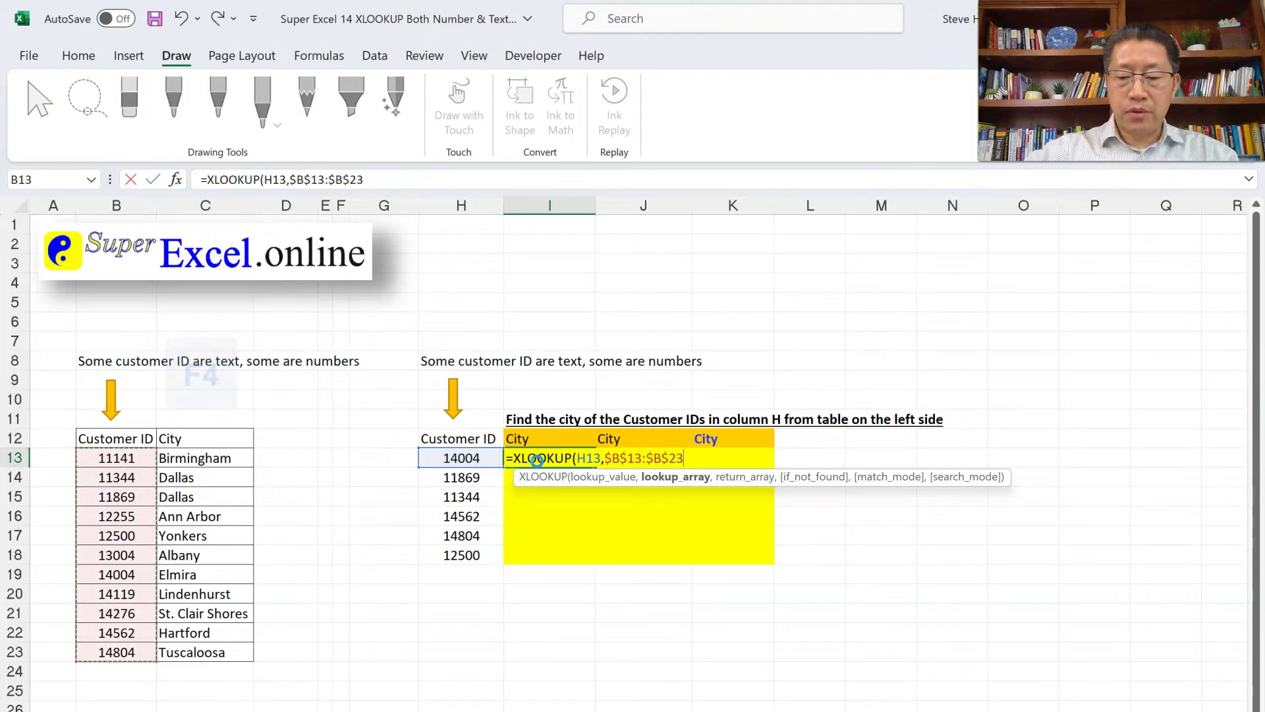
type(",")
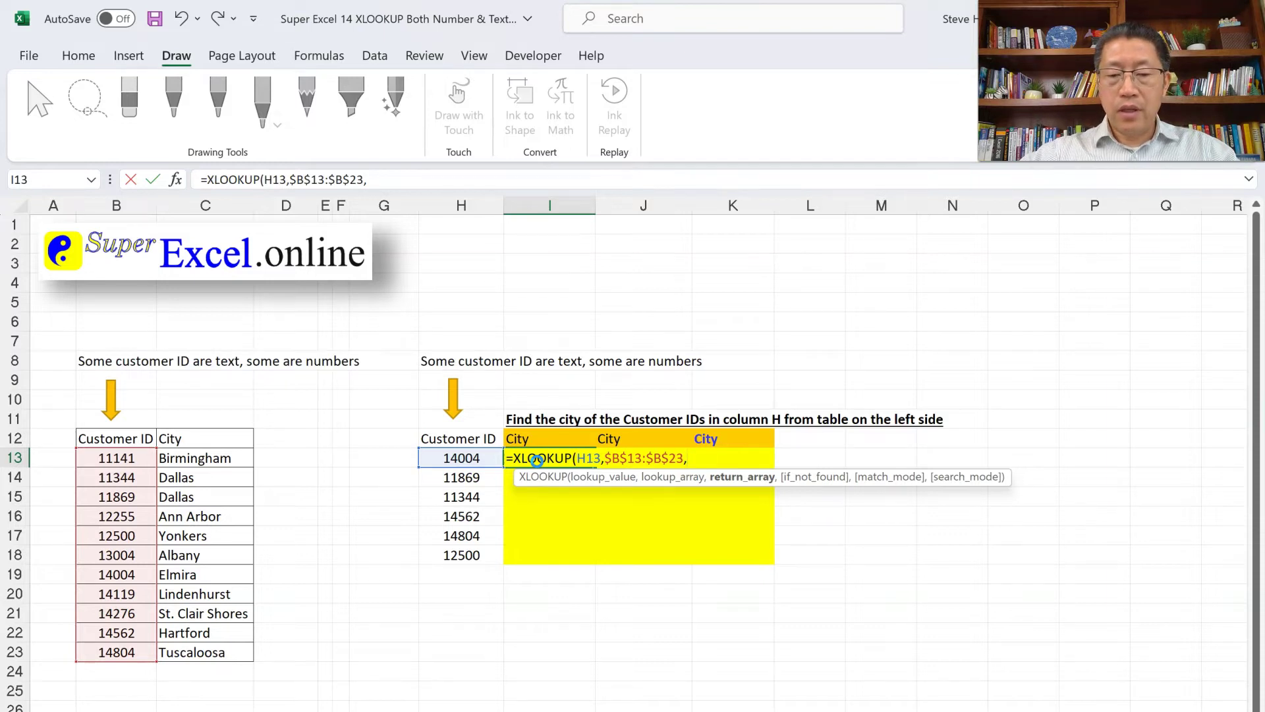
Complete the XLOOKUP formula with the City column as its return array, using absolute references $C$13:$C$23
key("Left")
key("Left")
key("Left")
key("Left")
key("Left")
key("Left")
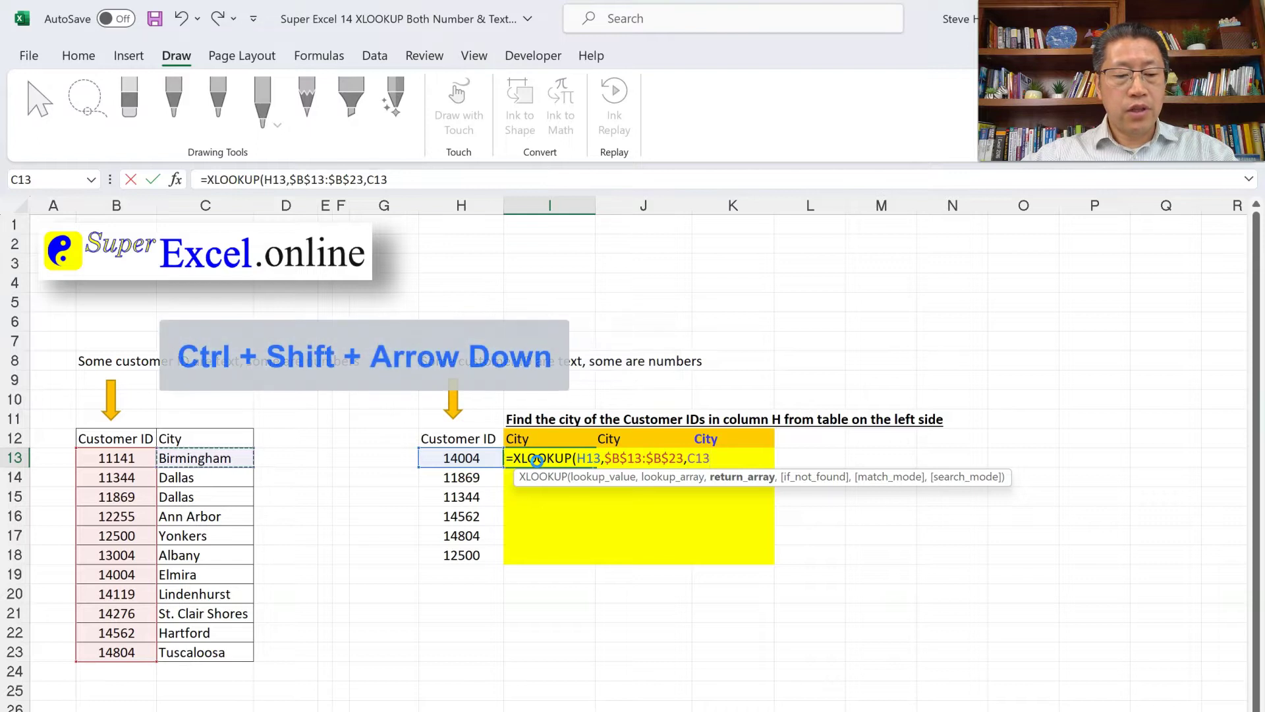
key("ctrl+shift+Down")
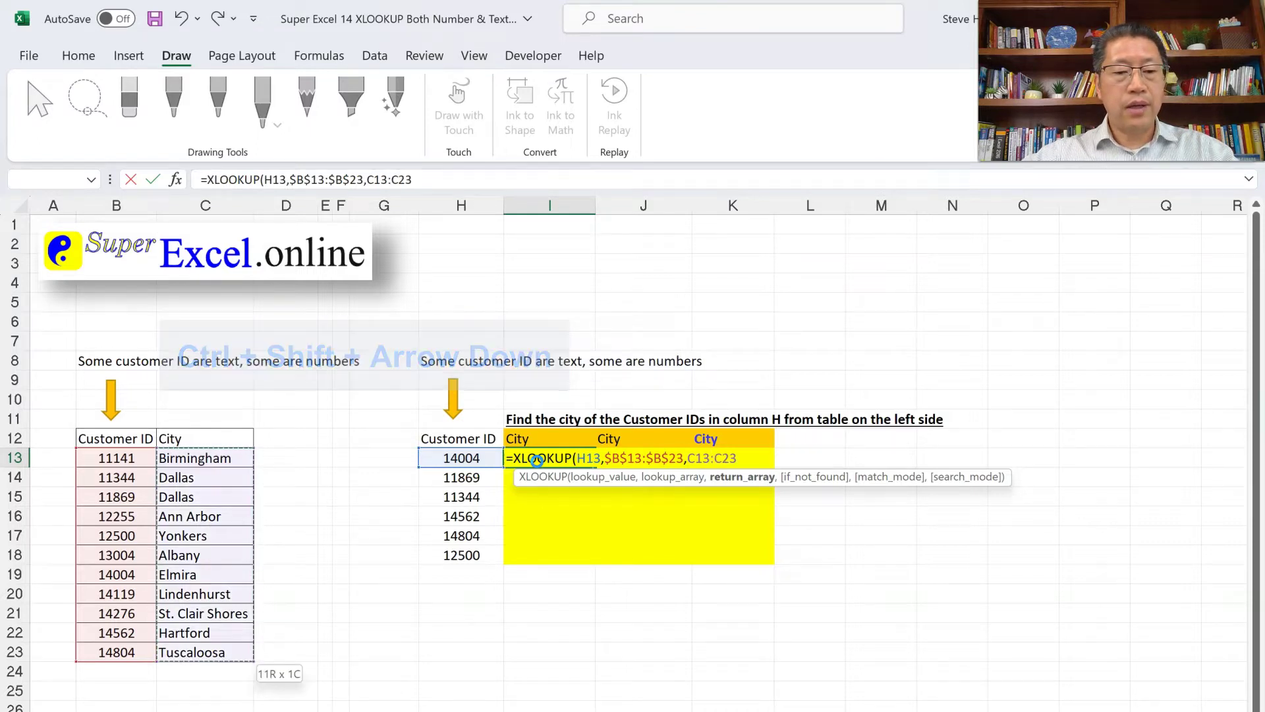
key("F4")
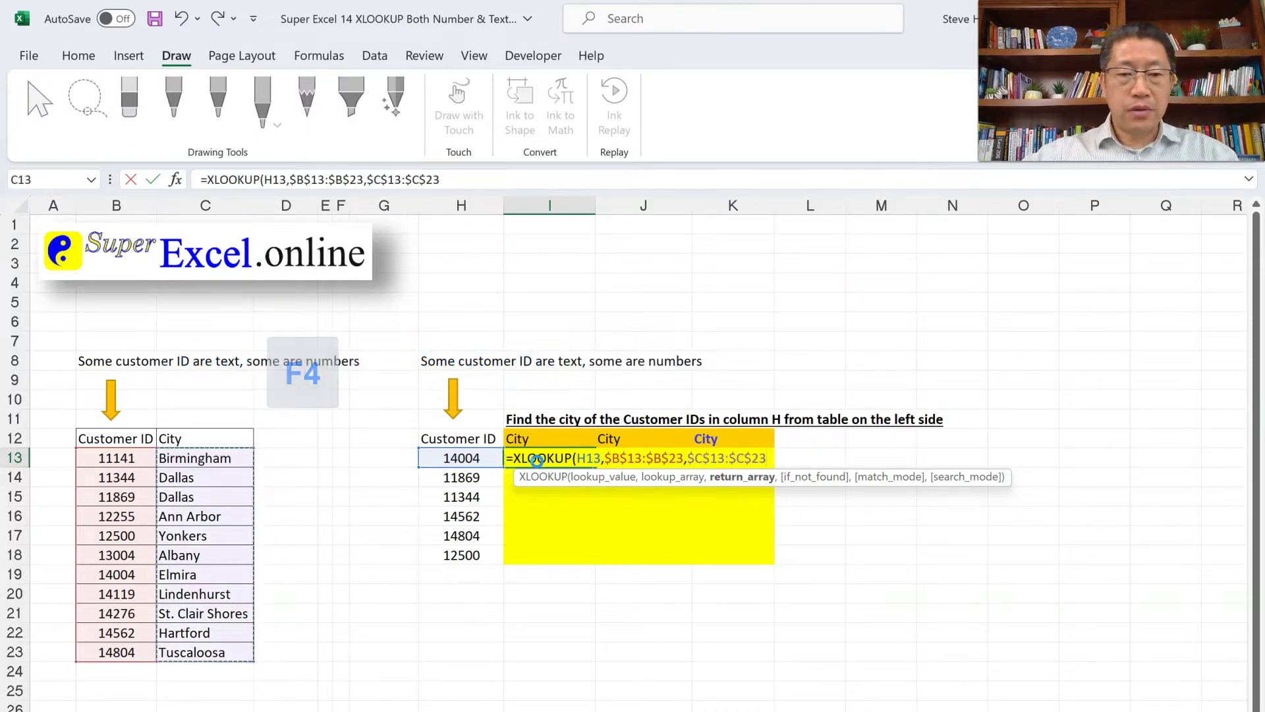
type(")")
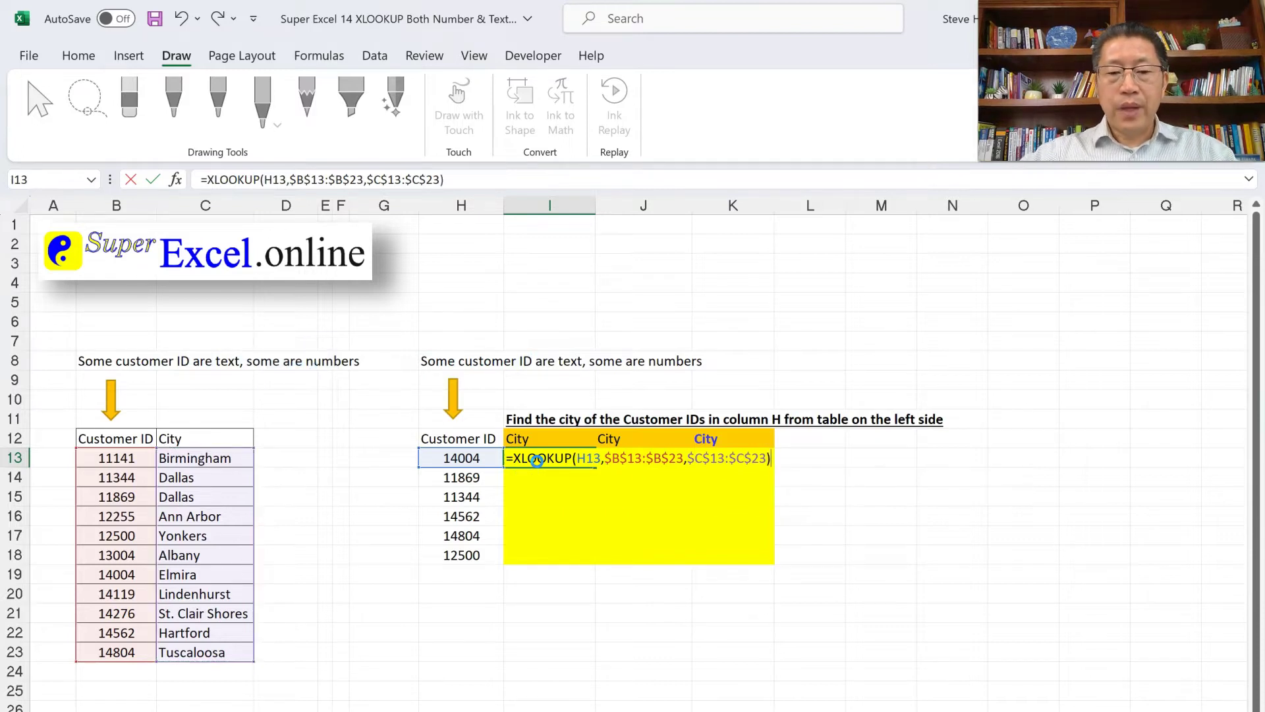
key("Return")
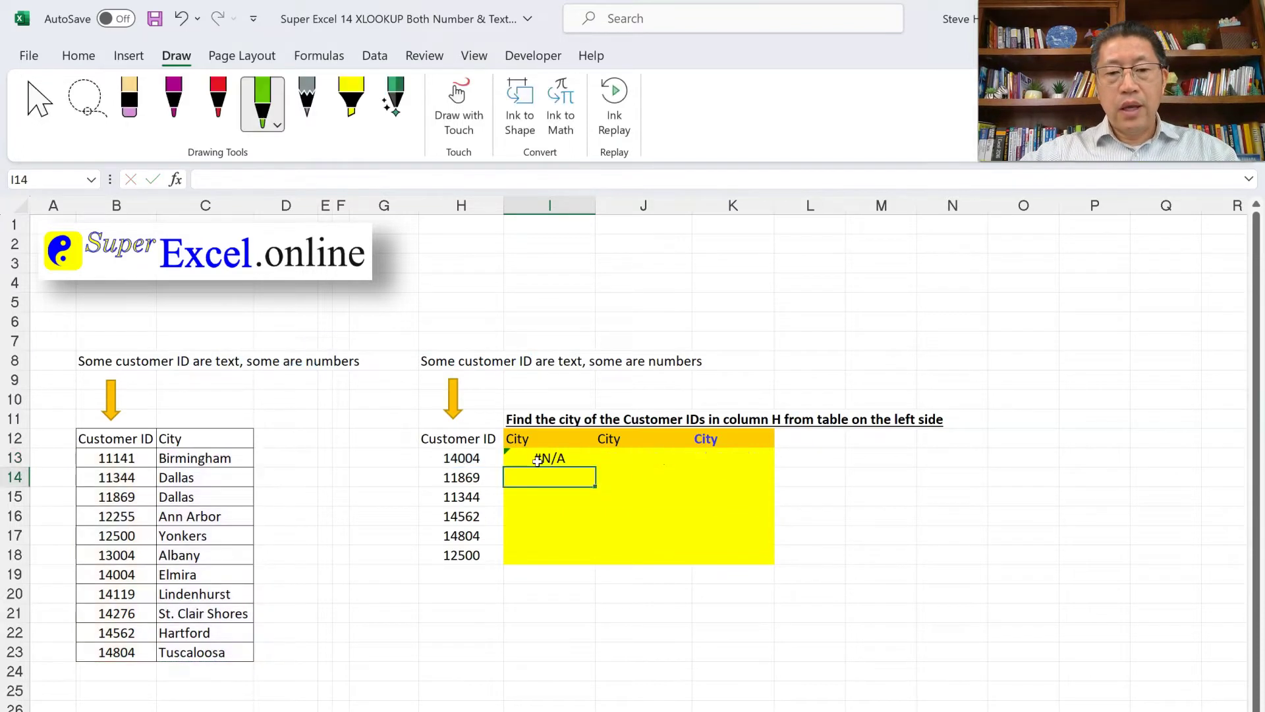
Examine the XLOOKUP formula in I13 and compare the customer IDs in H13 and B19
key("Up")
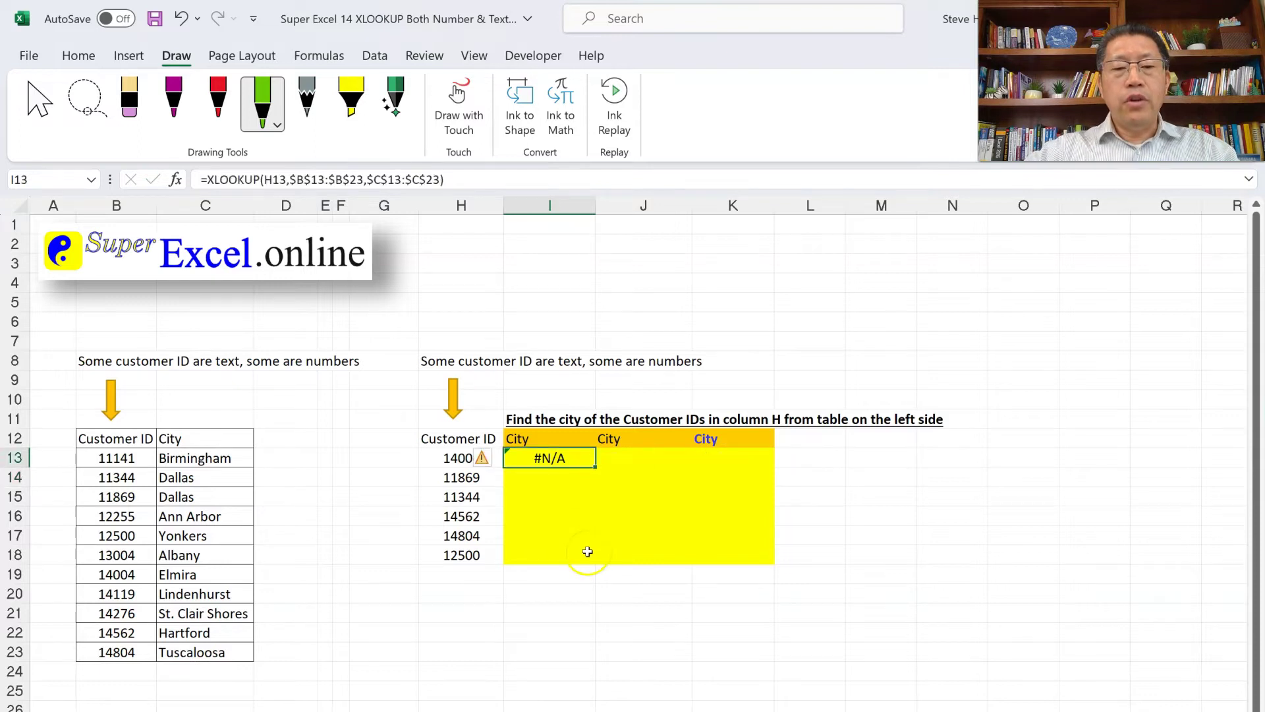
double_click(554, 457)
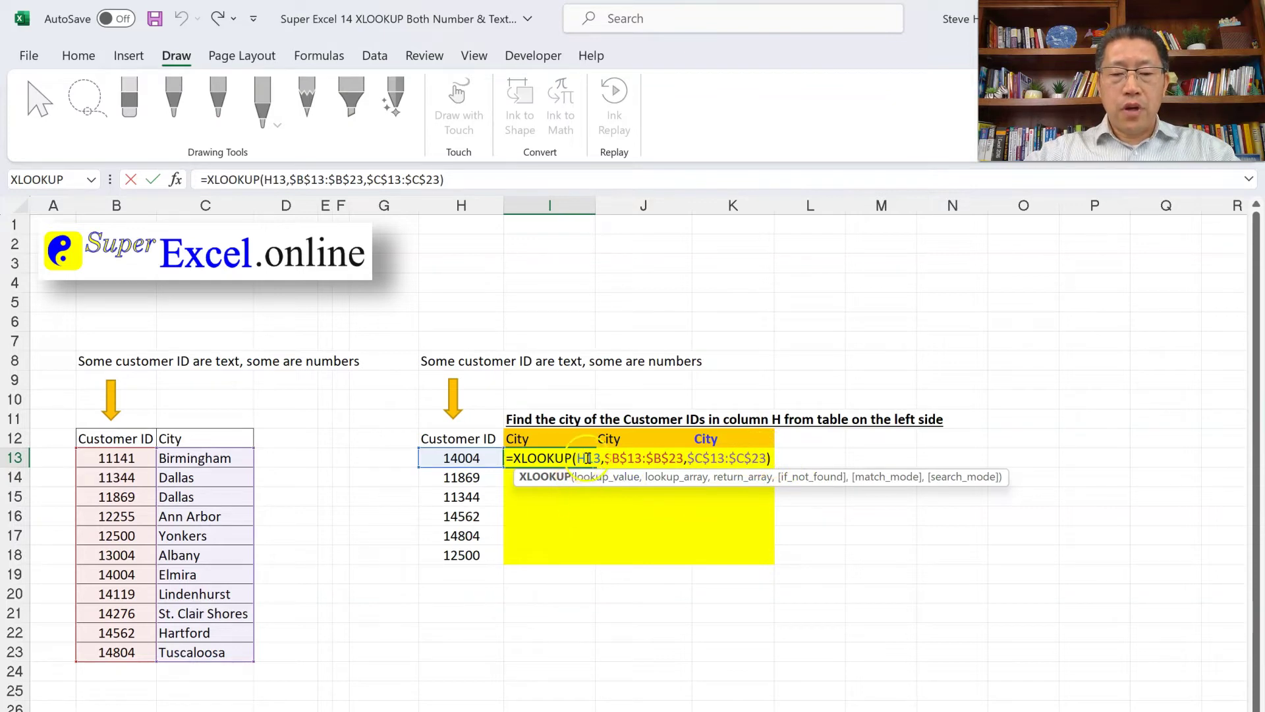
left_click(681, 460)
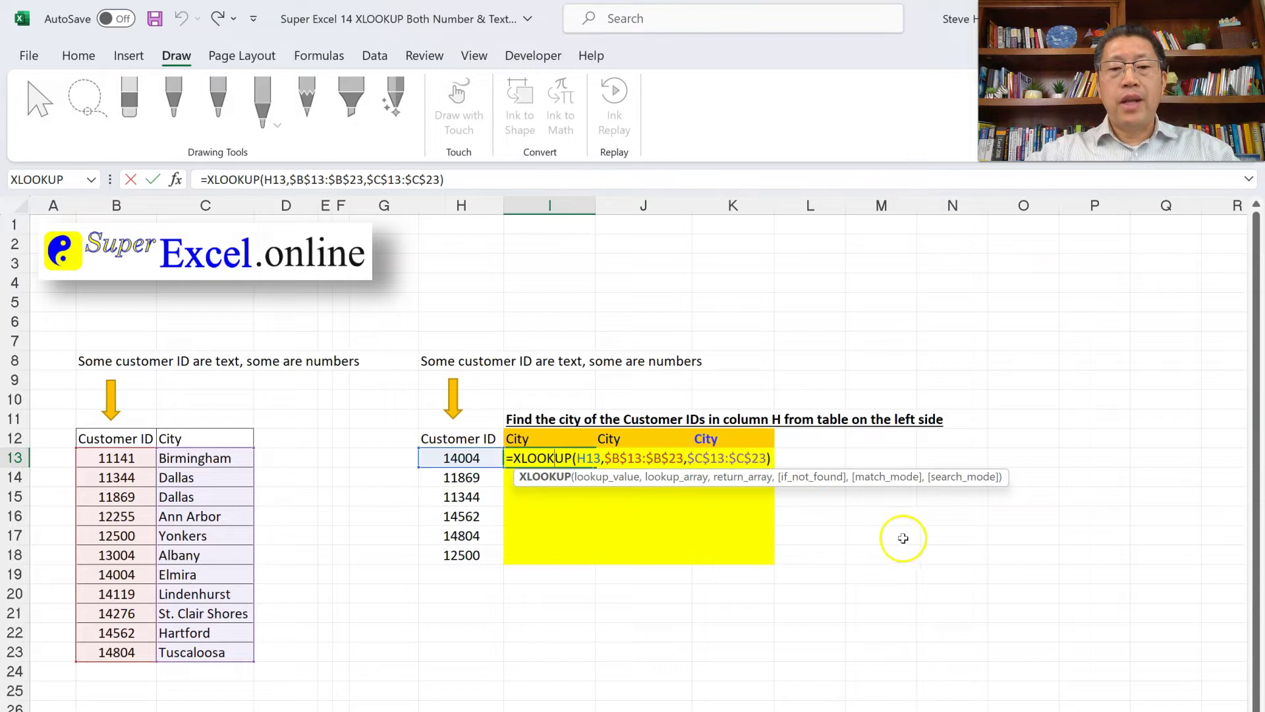
key("ctrl+Return")
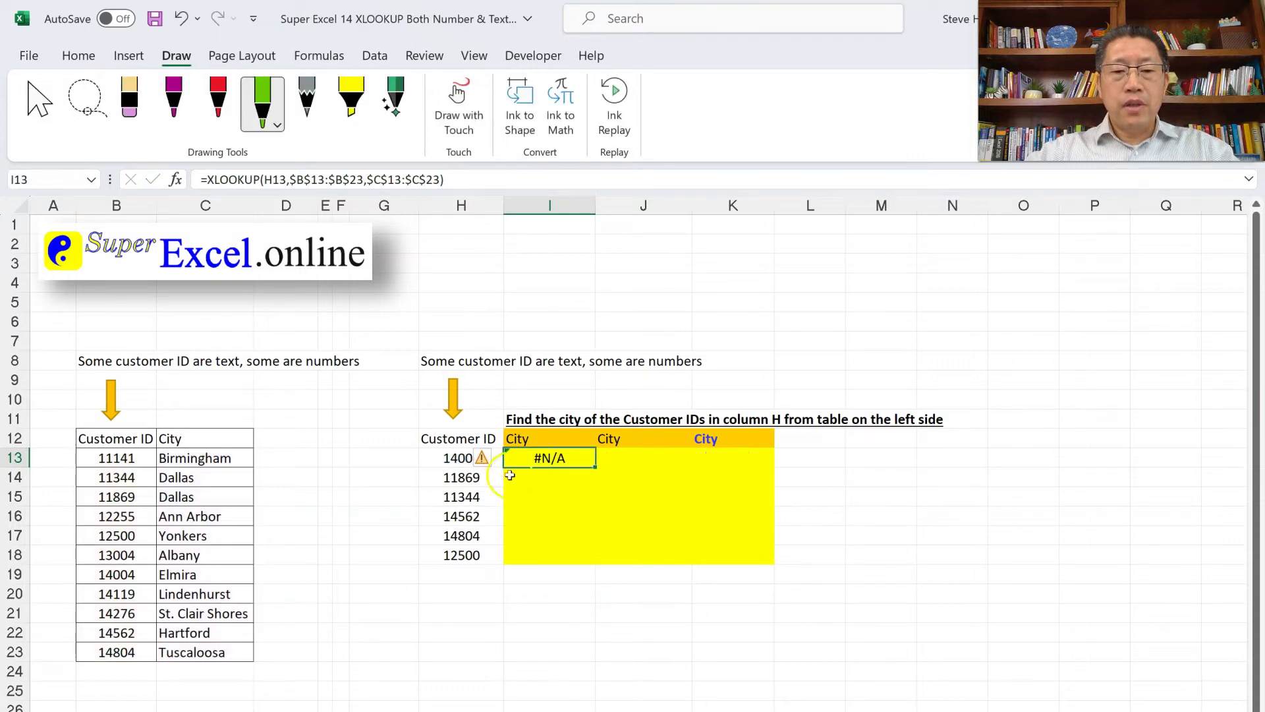
left_click(452, 457)
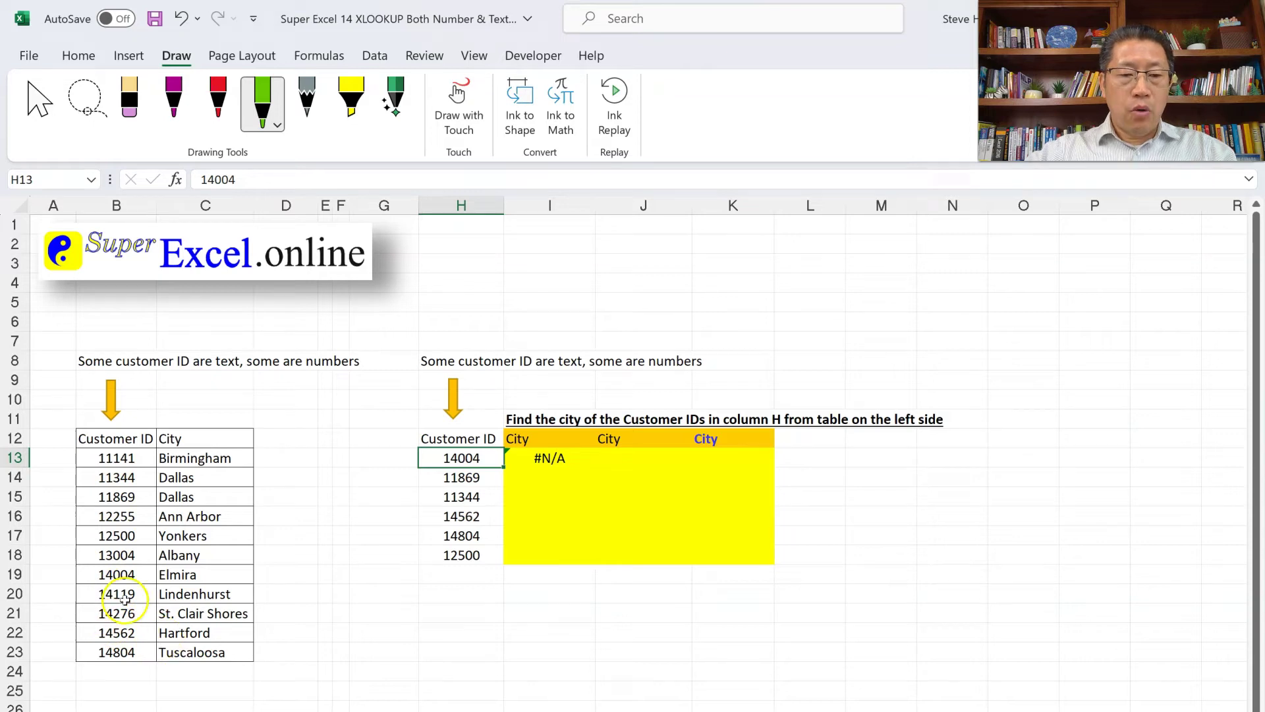
left_click(104, 575)
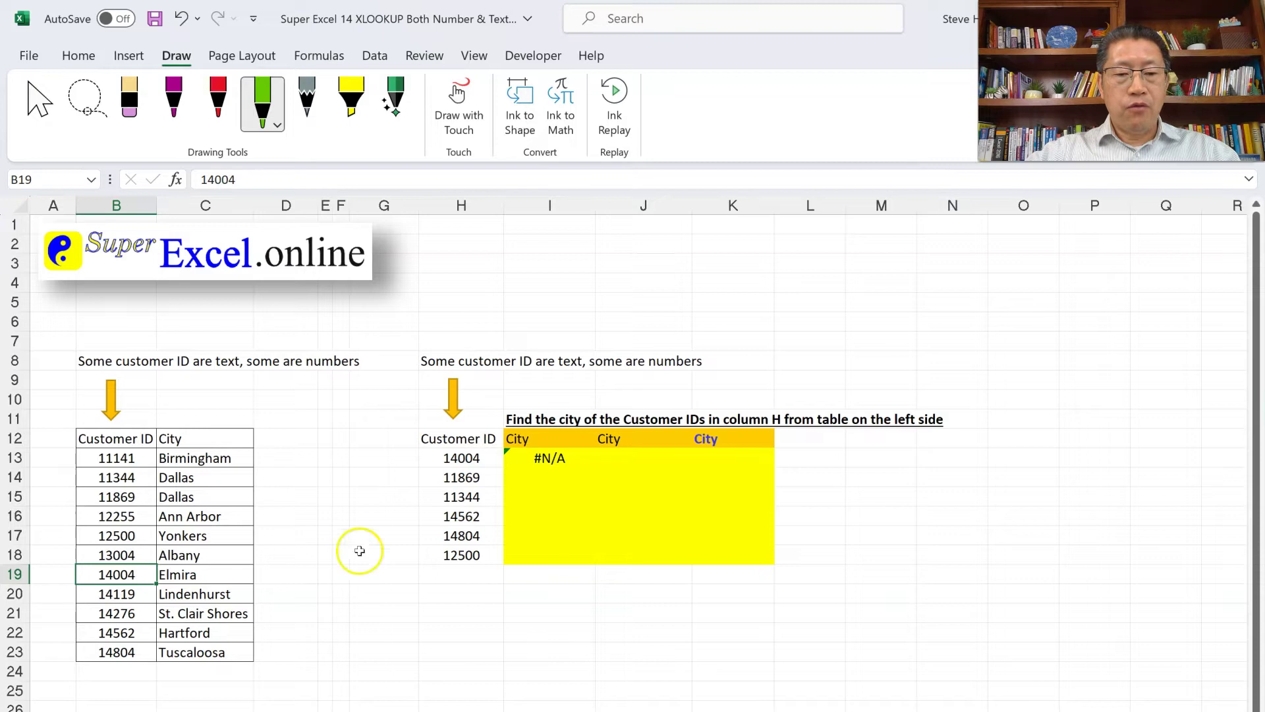
left_click(463, 458)
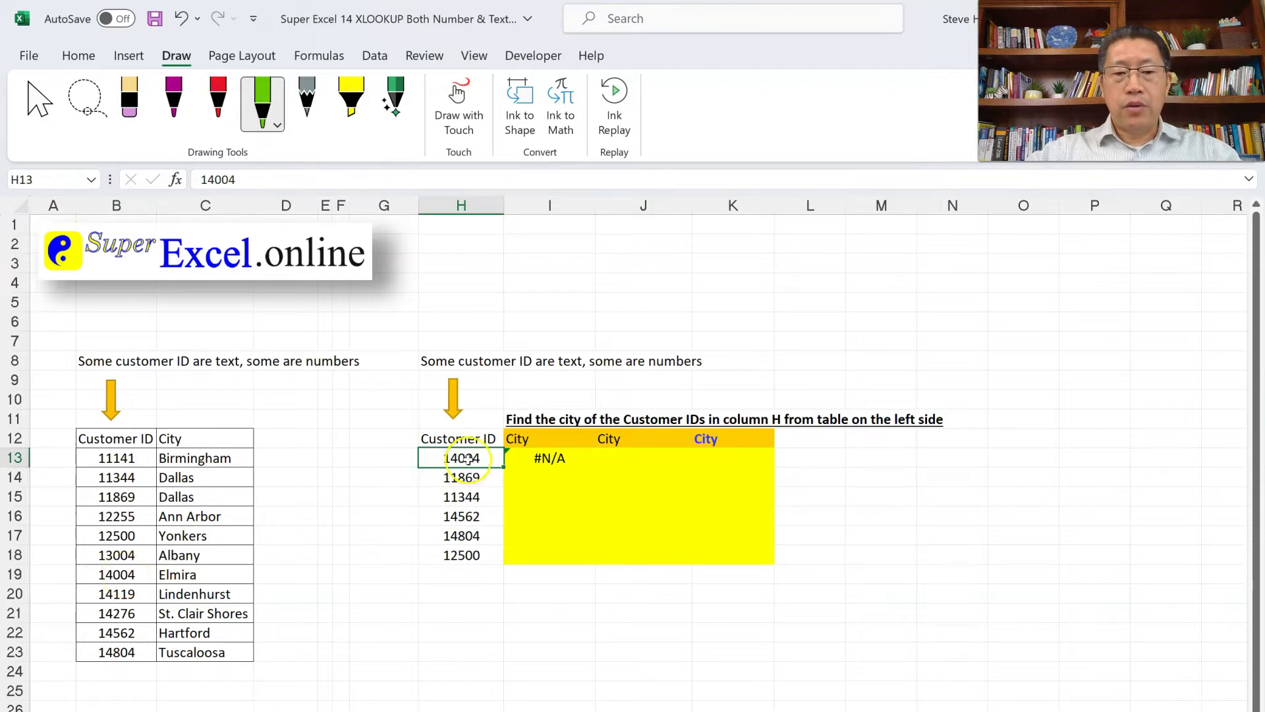
Test whether the customer ID in H13 is text by entering =ISTEXT(H13) in cell G13
left_click(397, 457)
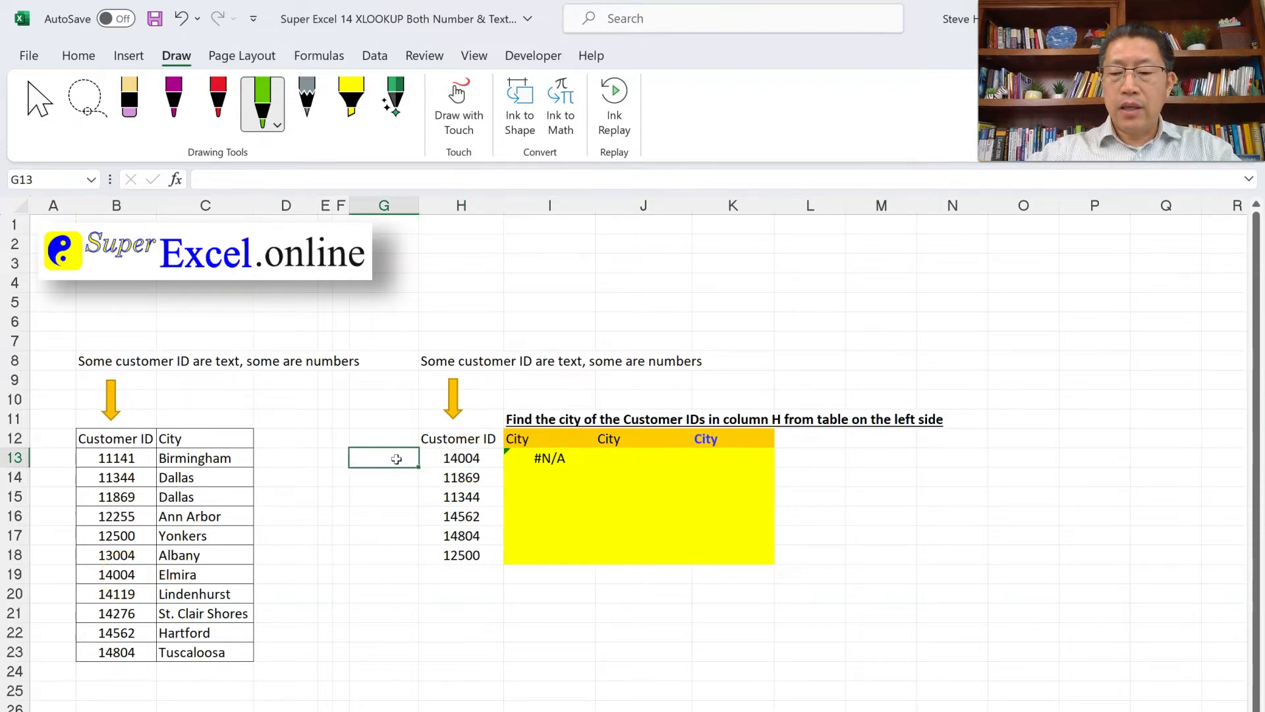
type("=")
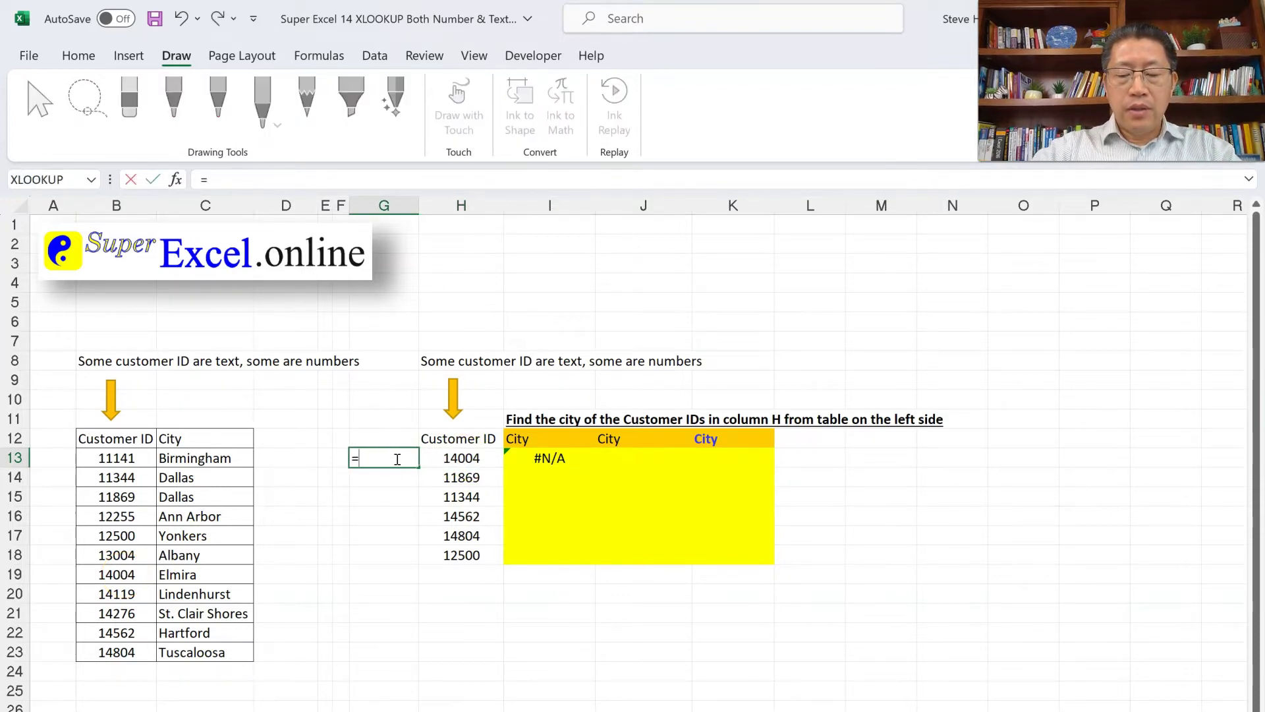
type("iste")
key("Tab")
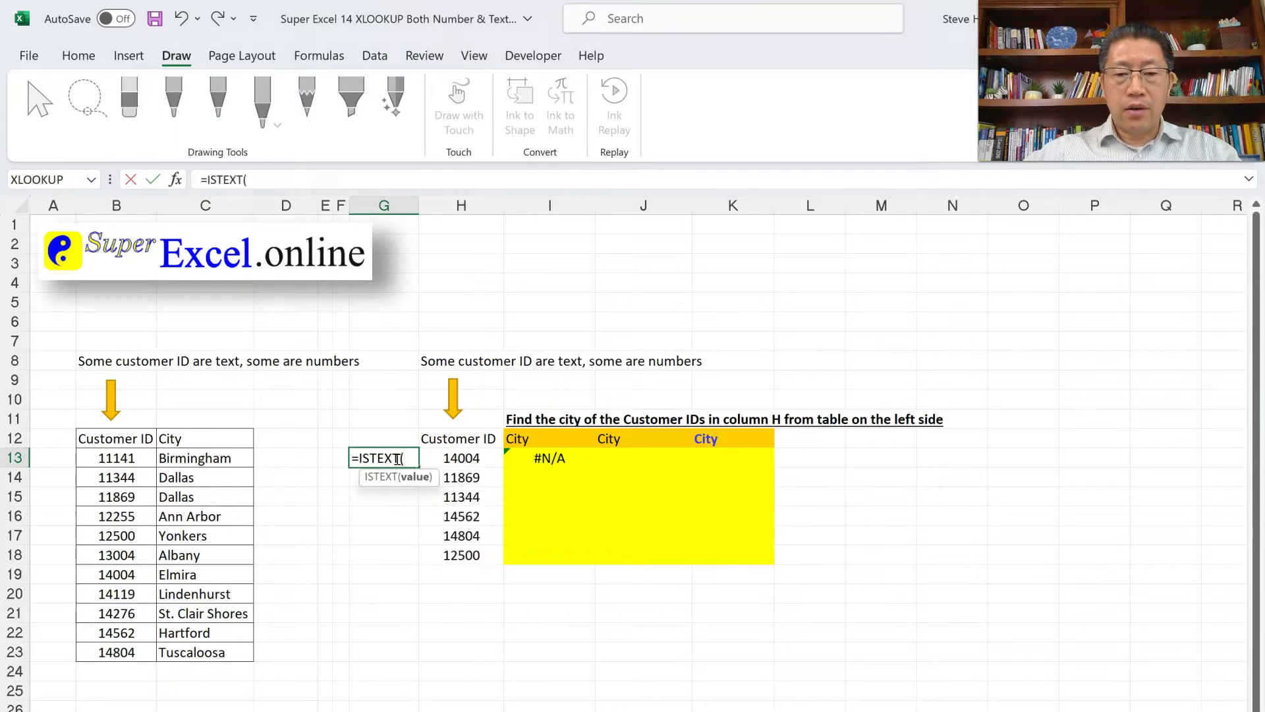
key("Right")
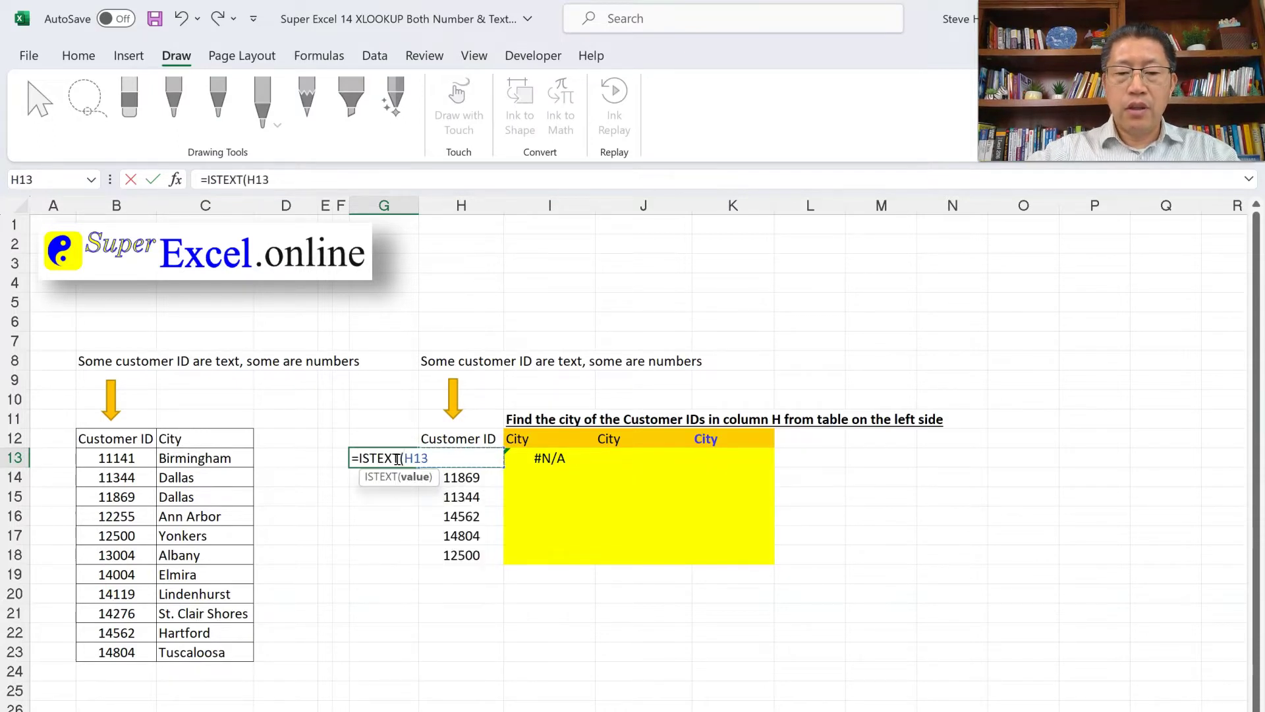
type(")")
key("Return")
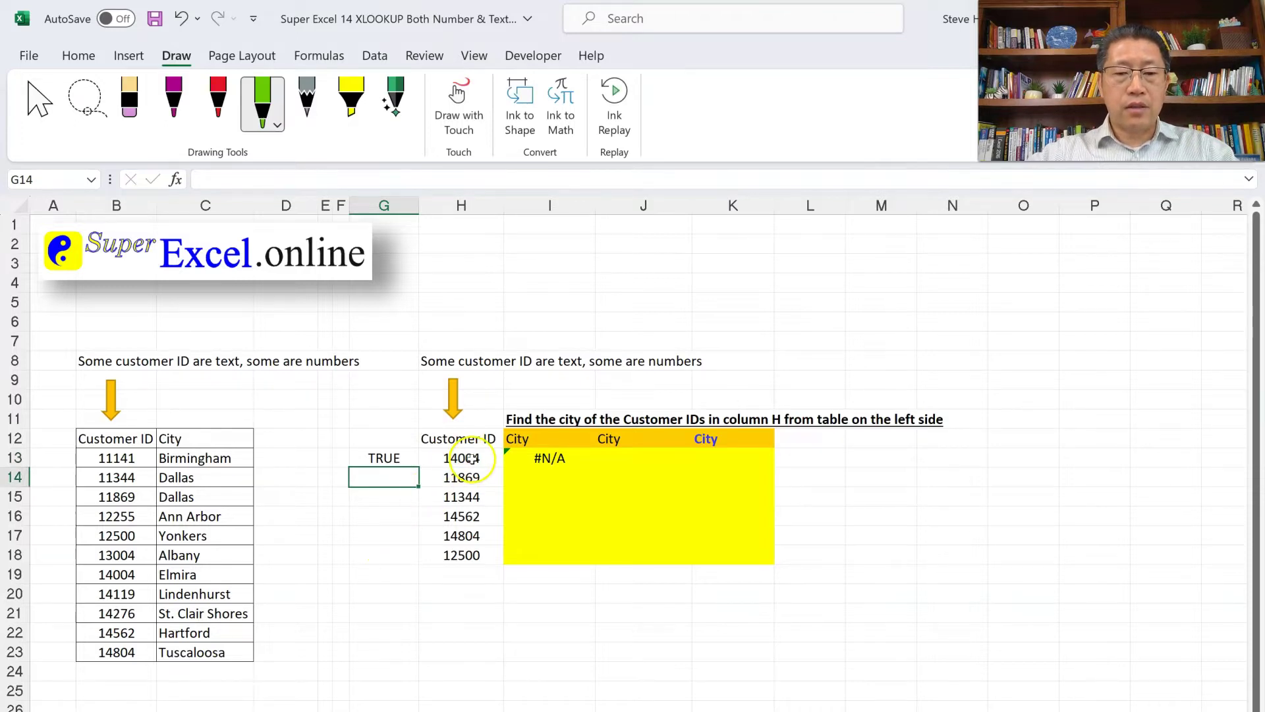
key("Up")
key("Right")
key("Right")
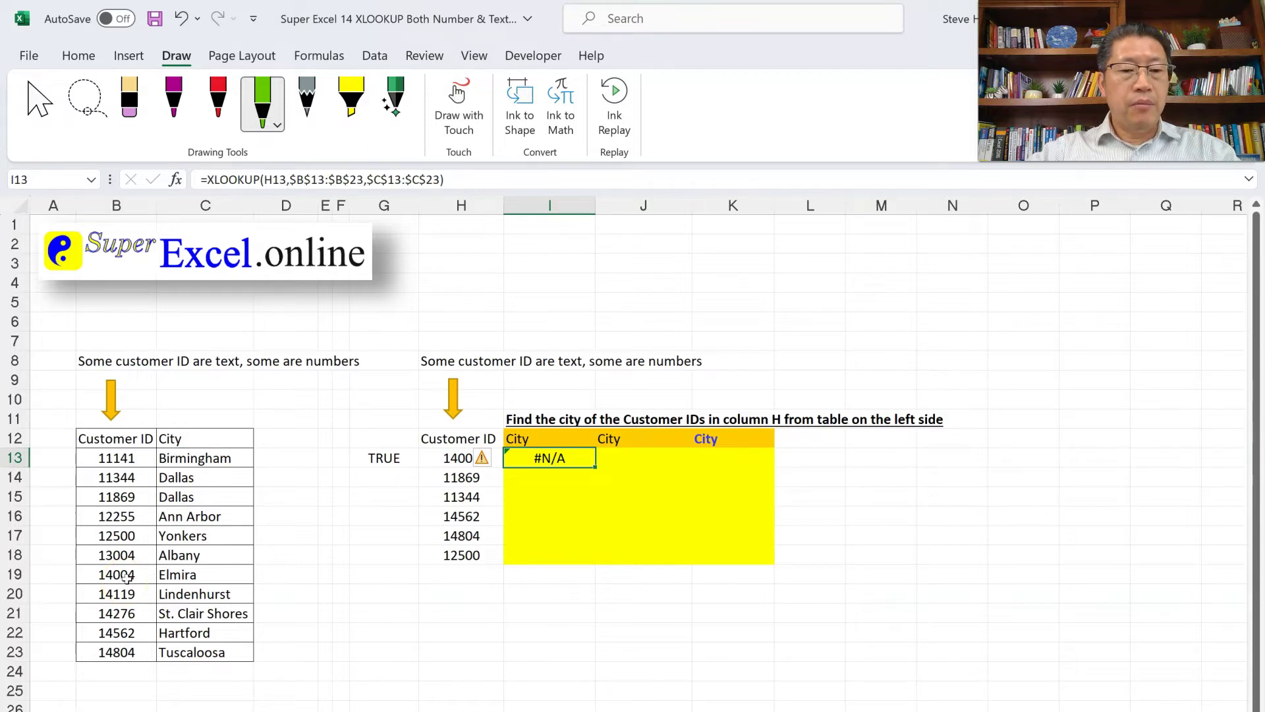
Test whether the customer ID in B19 is a number by entering =ISNUMBER(B19) in cell D19
left_click(272, 576)
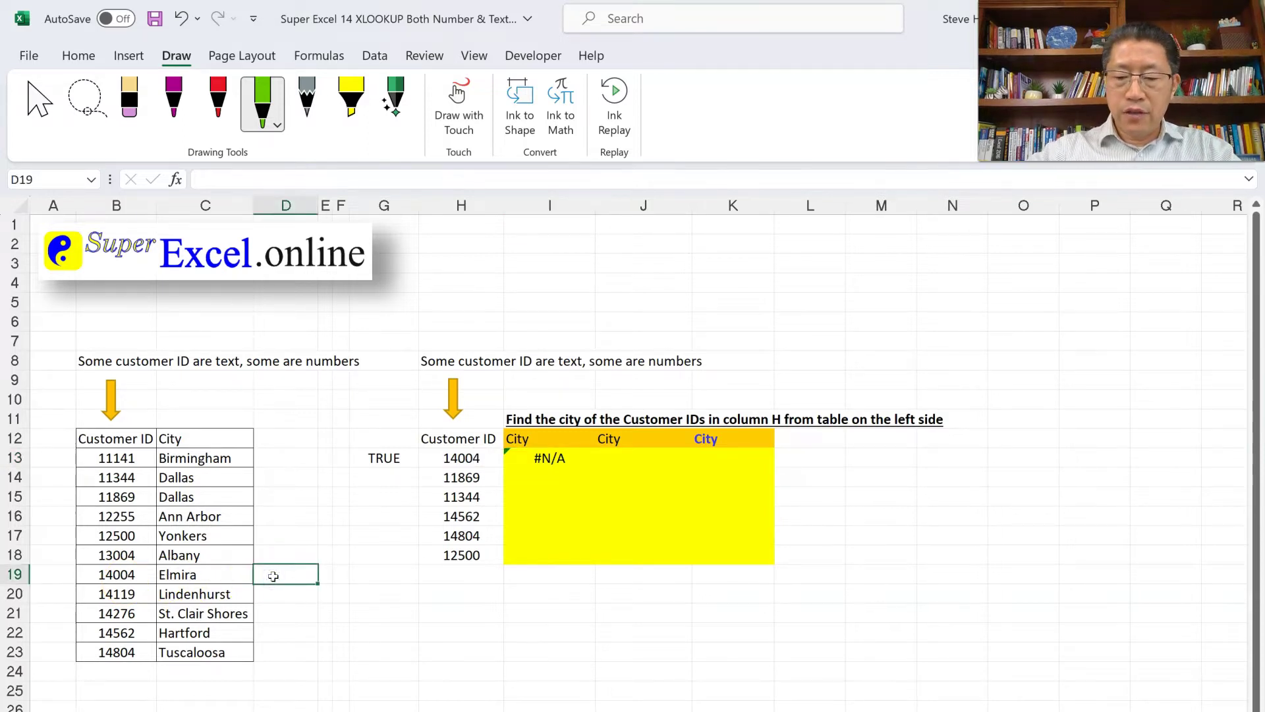
type("=isnu")
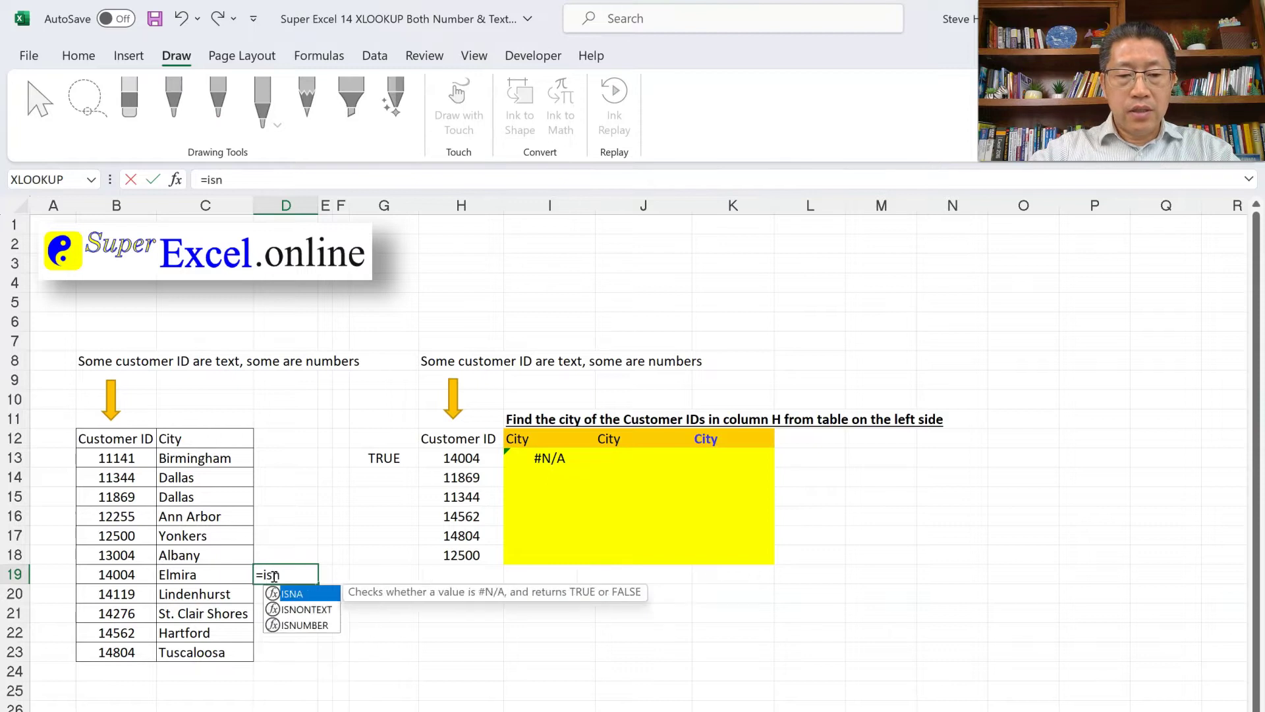
key("Tab")
key("Left")
key("Left")
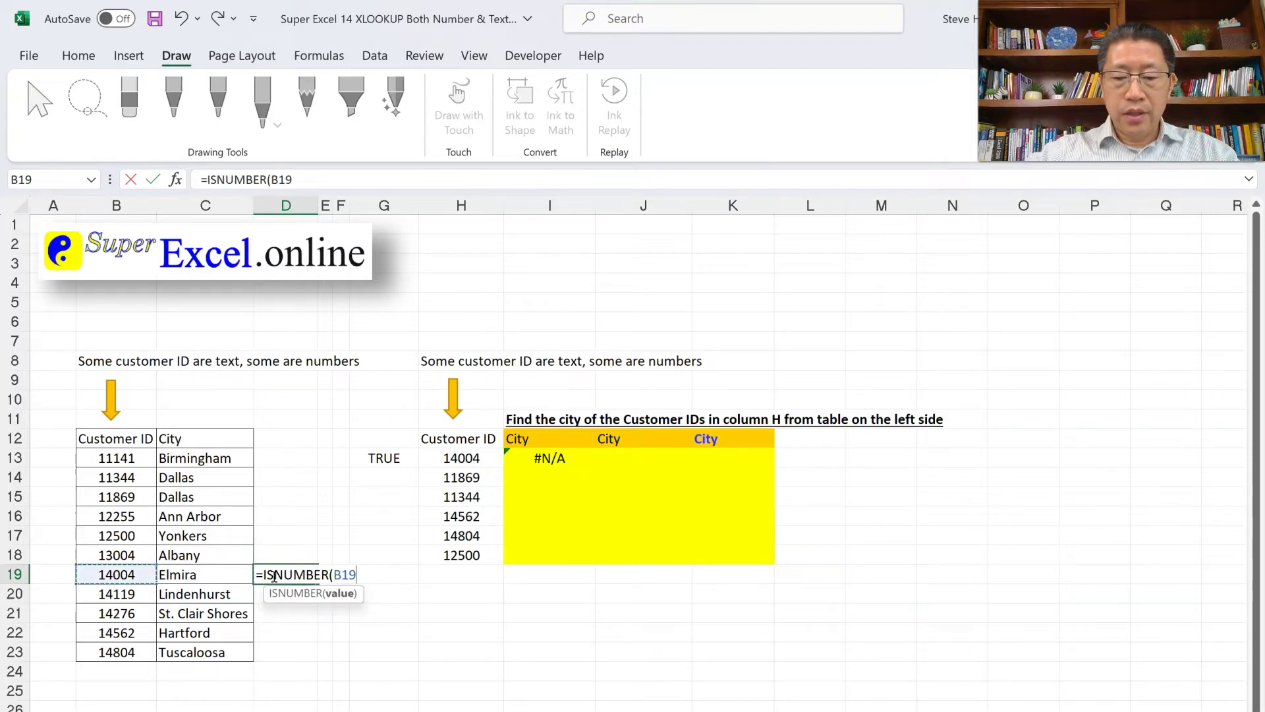
type(")")
key("Return")
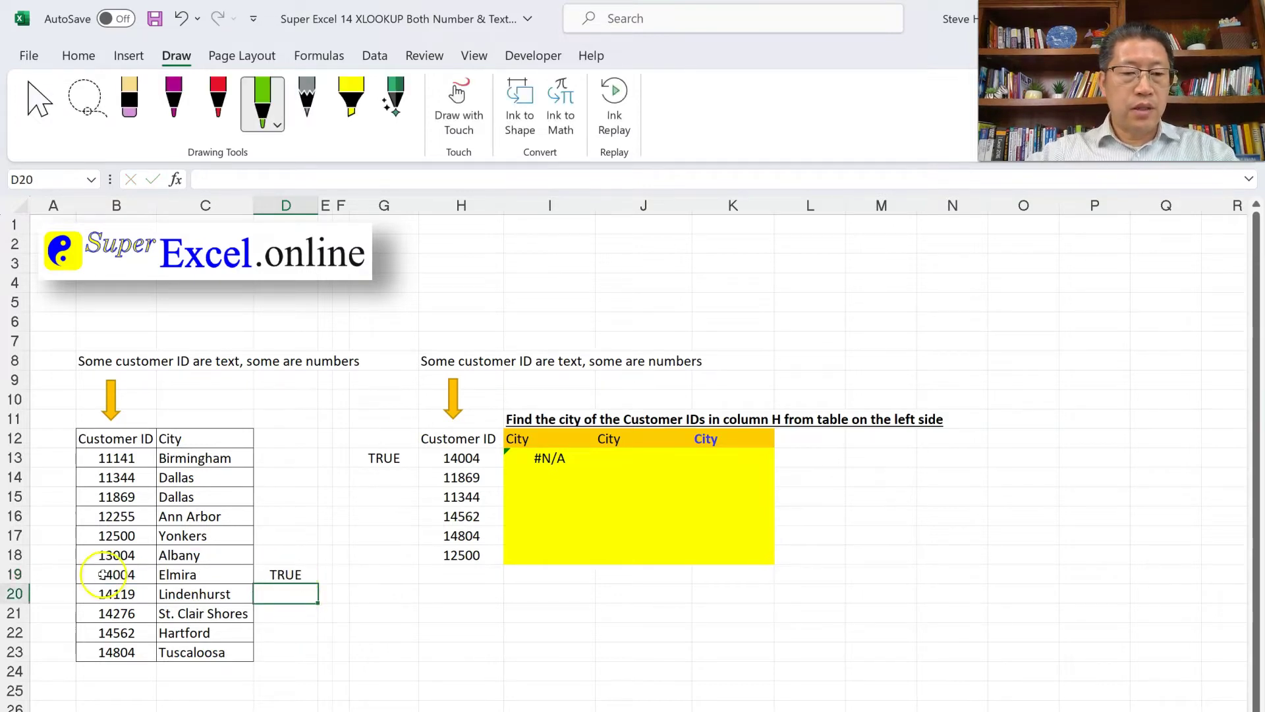
left_click(460, 458)
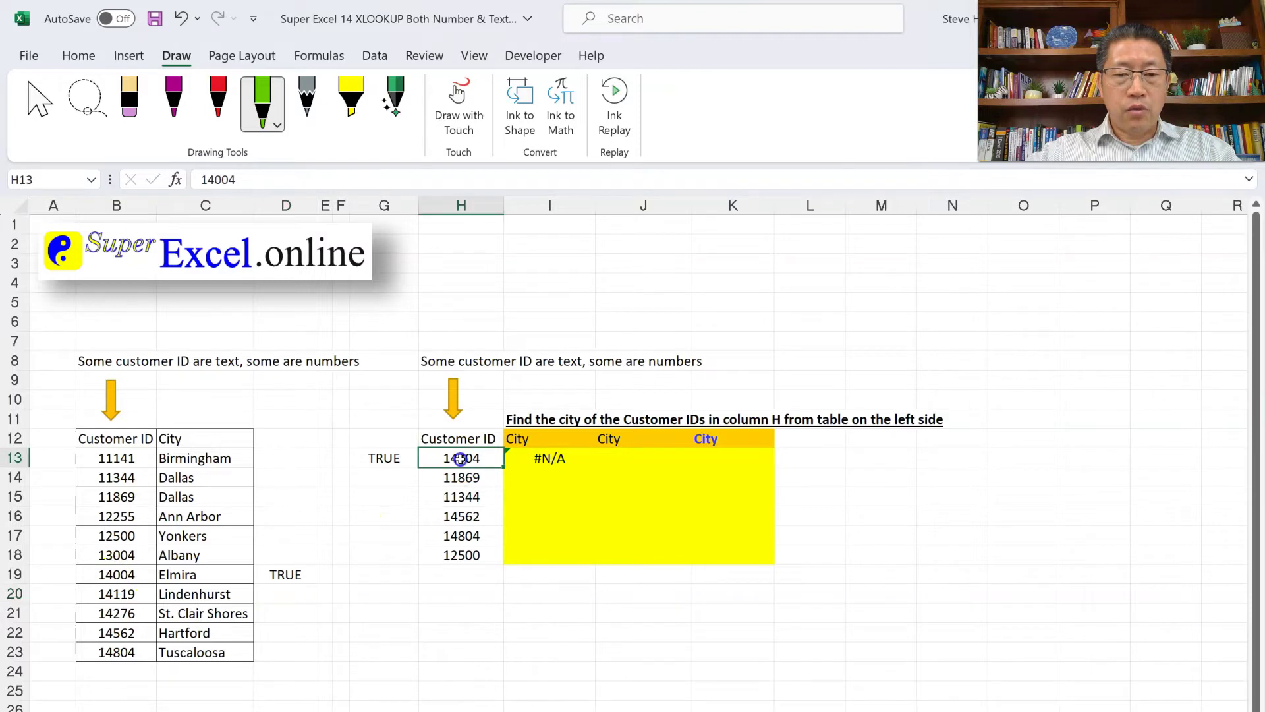
left_click(100, 575)
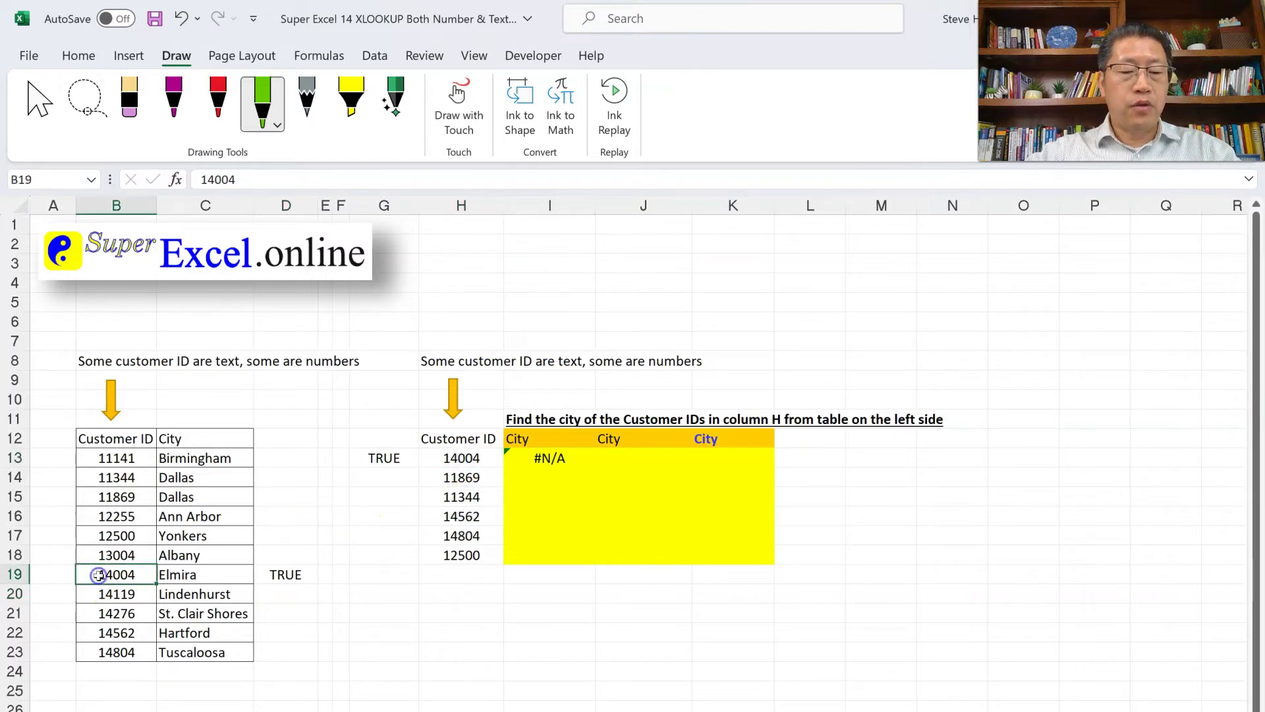
Wrap the lookup value H13 in the VALUE function within the XLOOKUP formula in I13
double_click(539, 459)
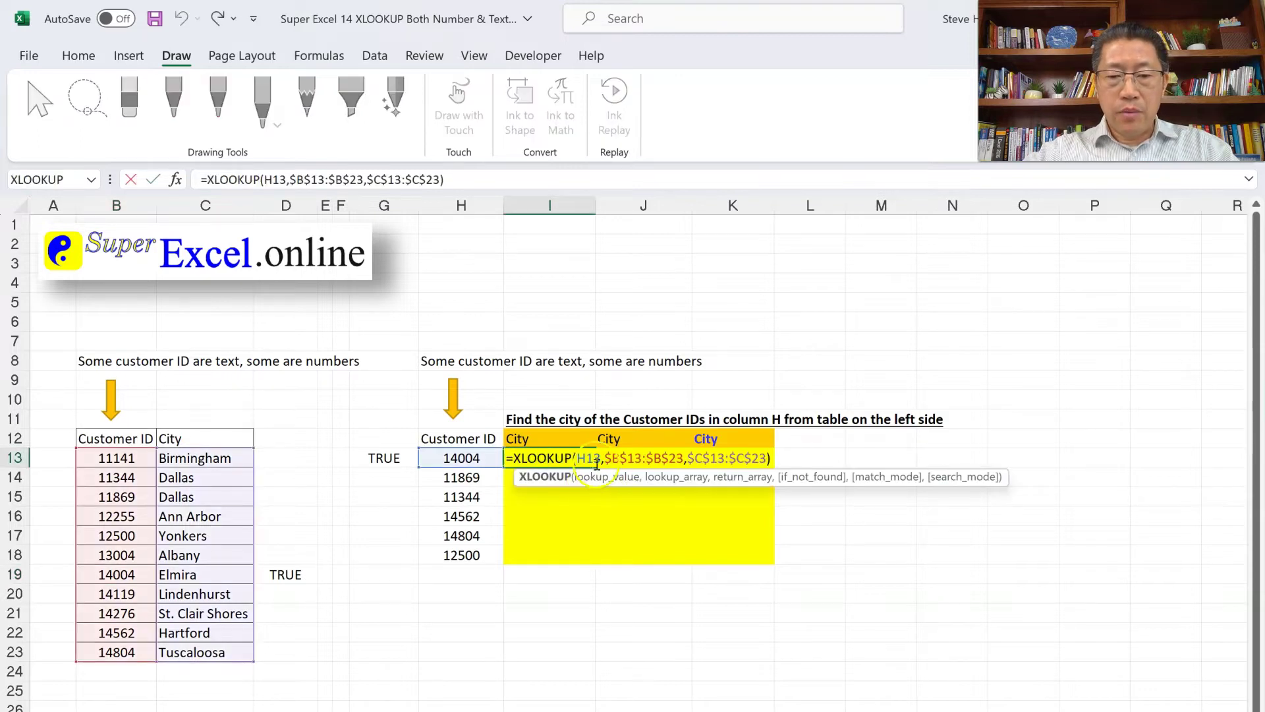
left_click_drag(588, 459, 599, 460)
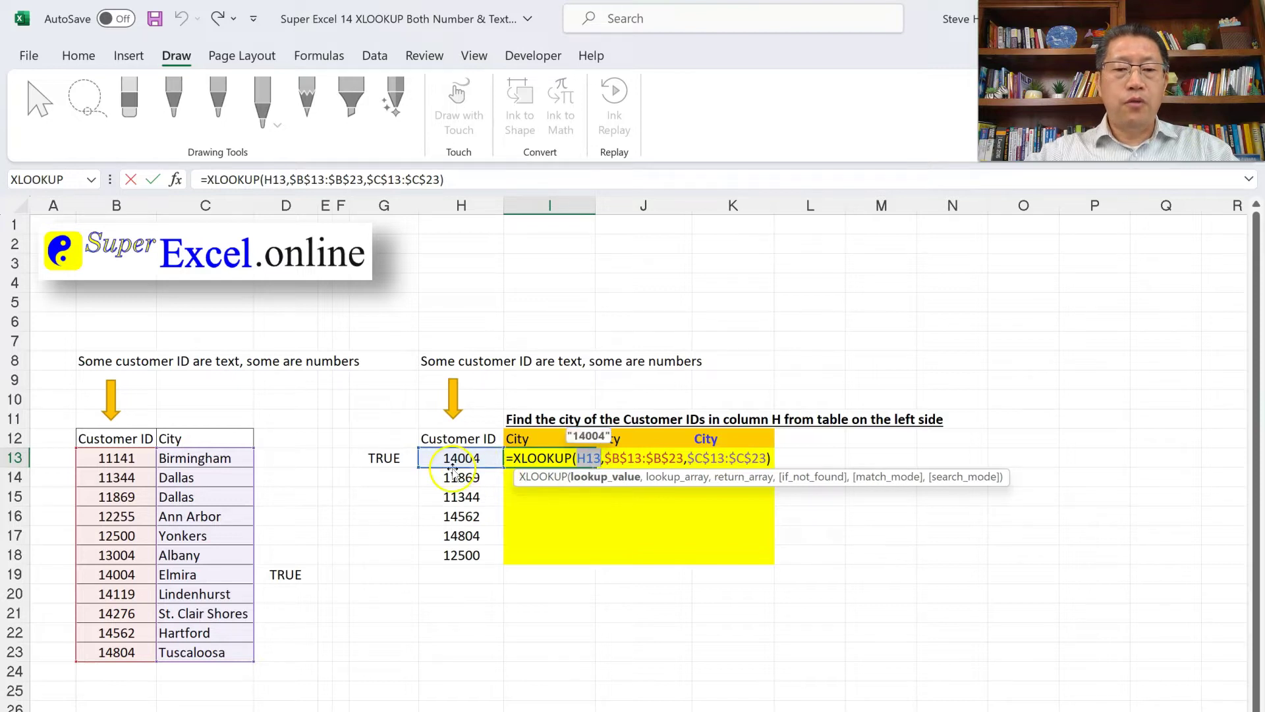
left_click(580, 460)
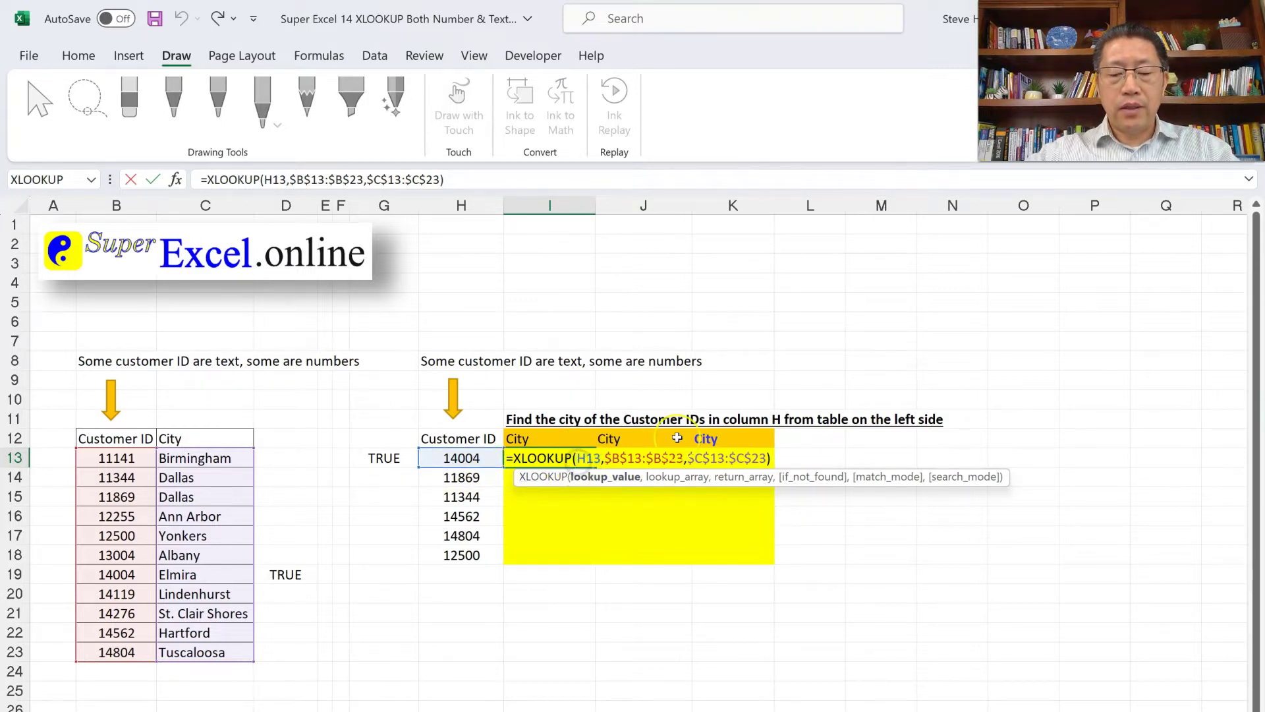
type("va")
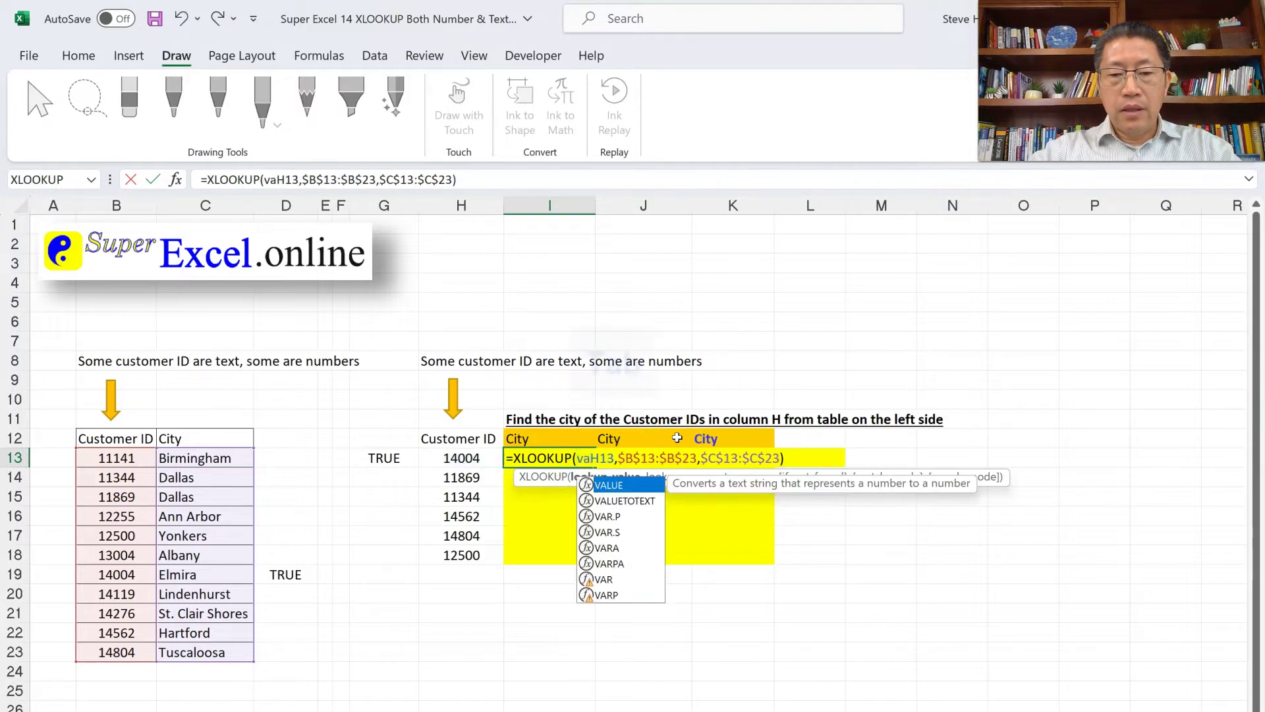
key("Tab")
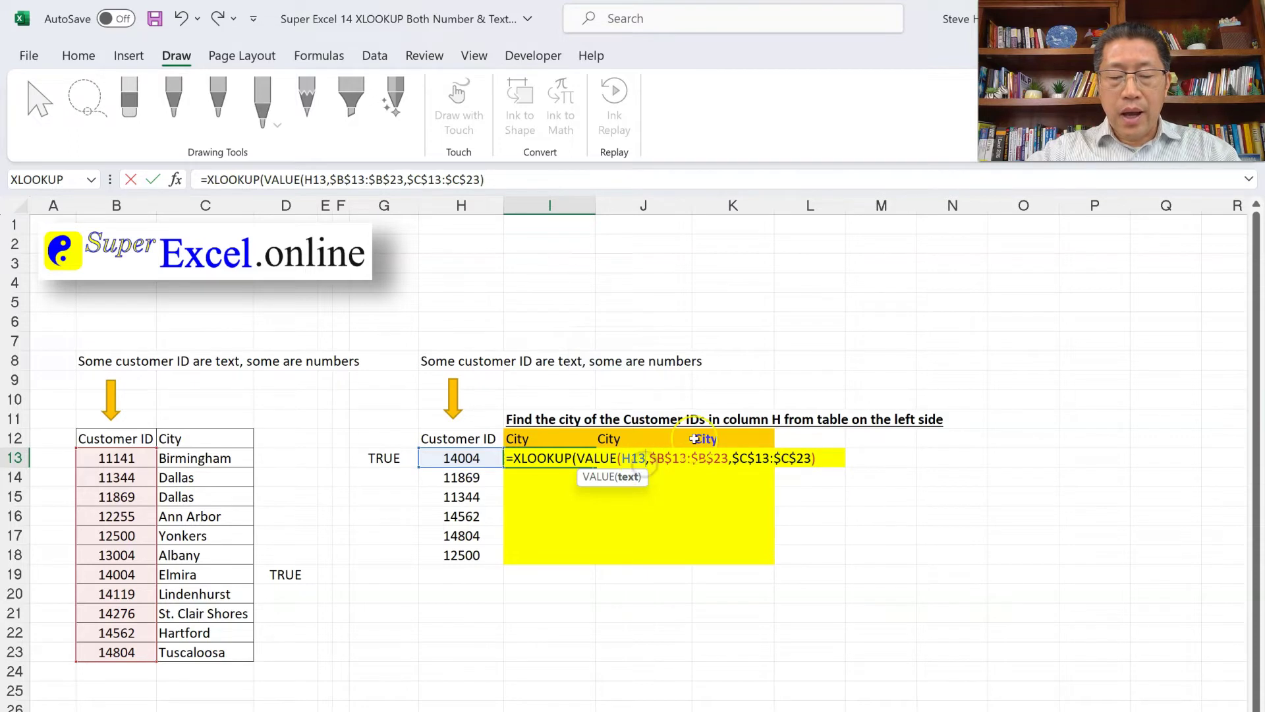
type(")")
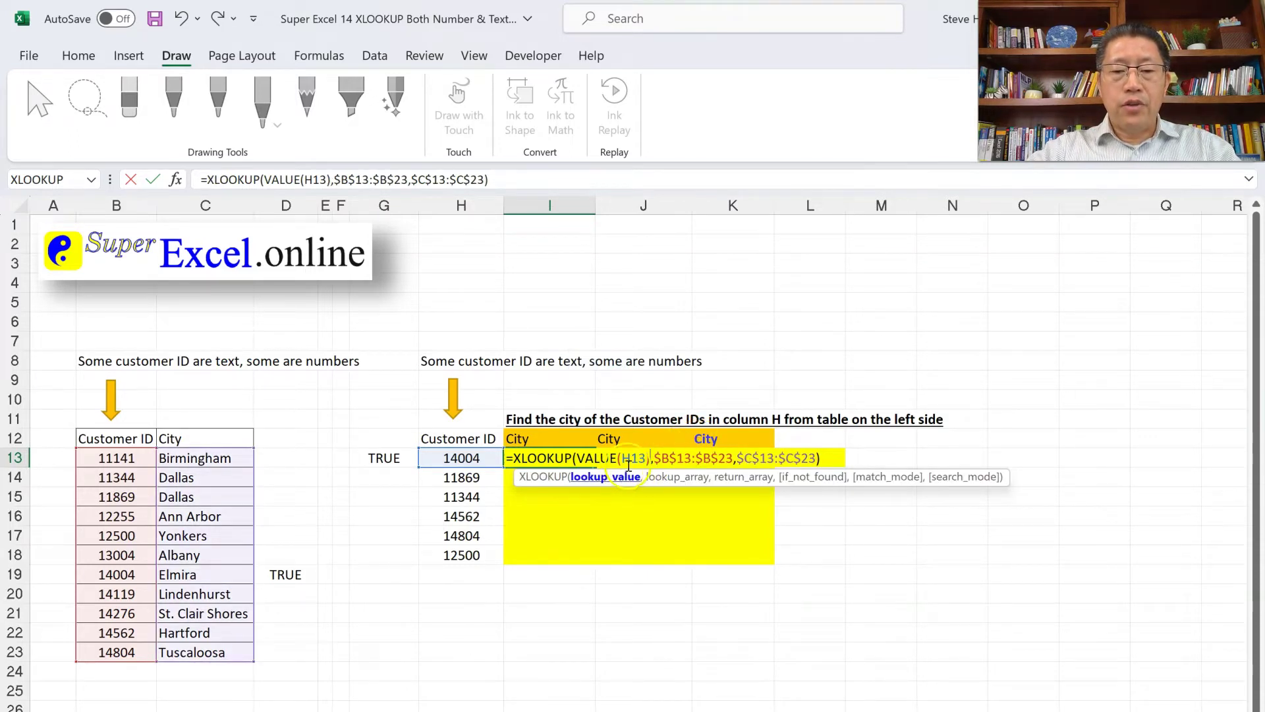
left_click_drag(575, 458, 647, 457)
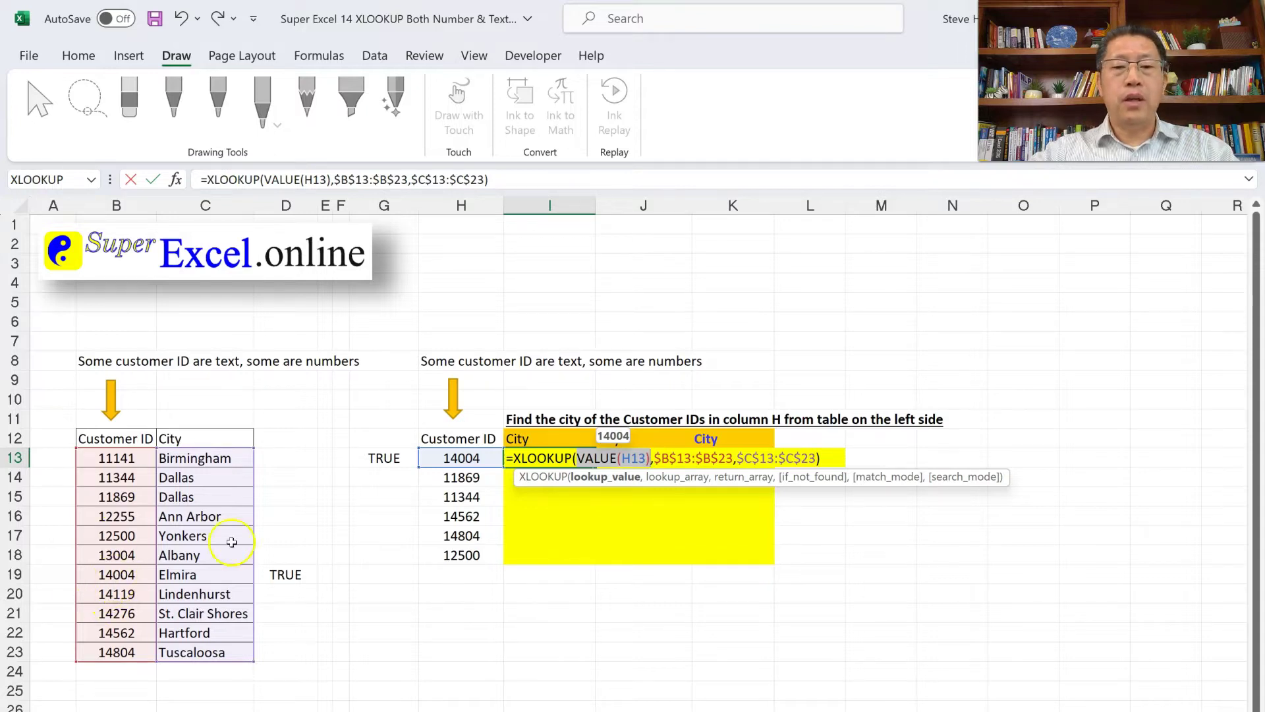
key("Return")
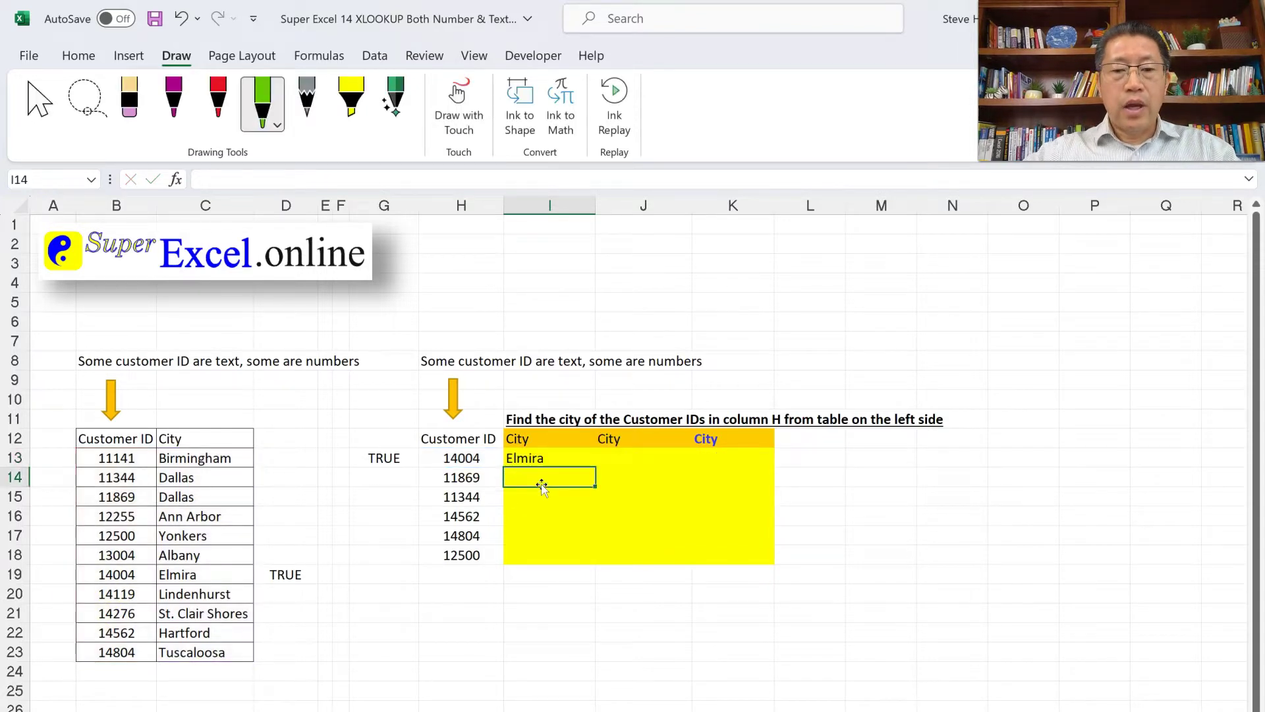
Fill the I13 formula down through I18 and compare the customer IDs in H14 and B15
left_click(558, 461)
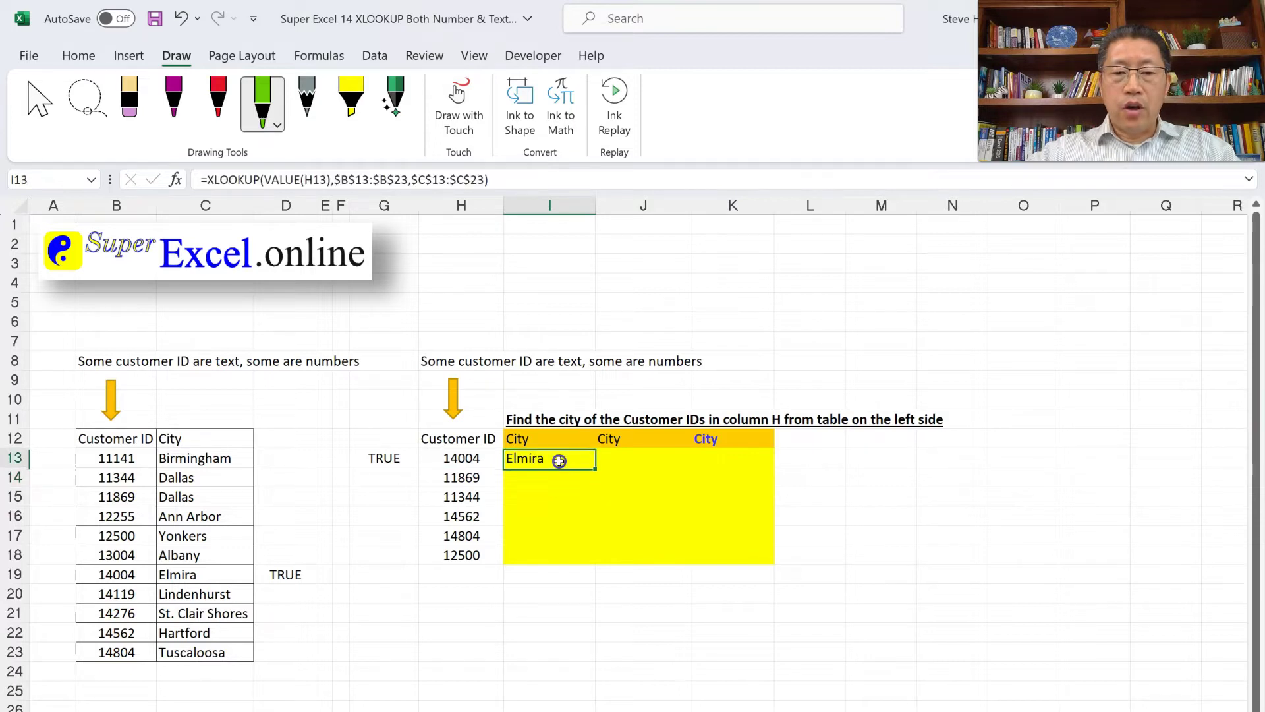
left_click_drag(595, 466, 593, 558)
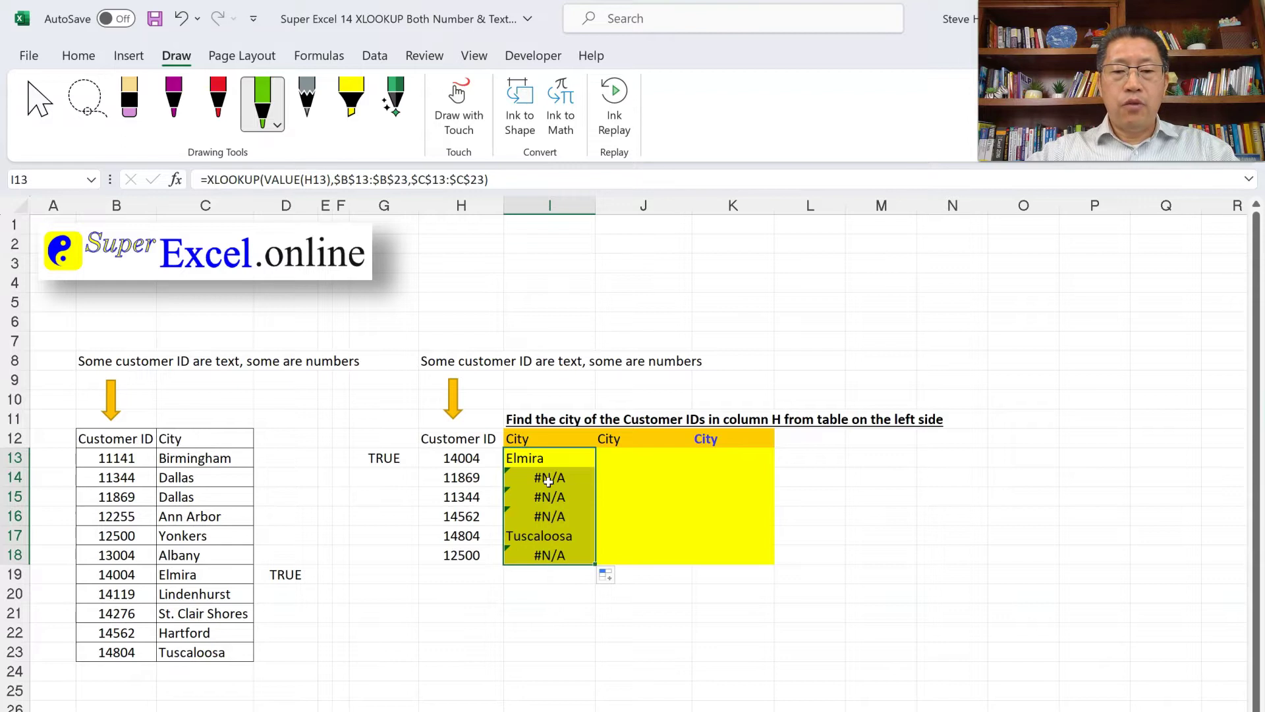
left_click(456, 480)
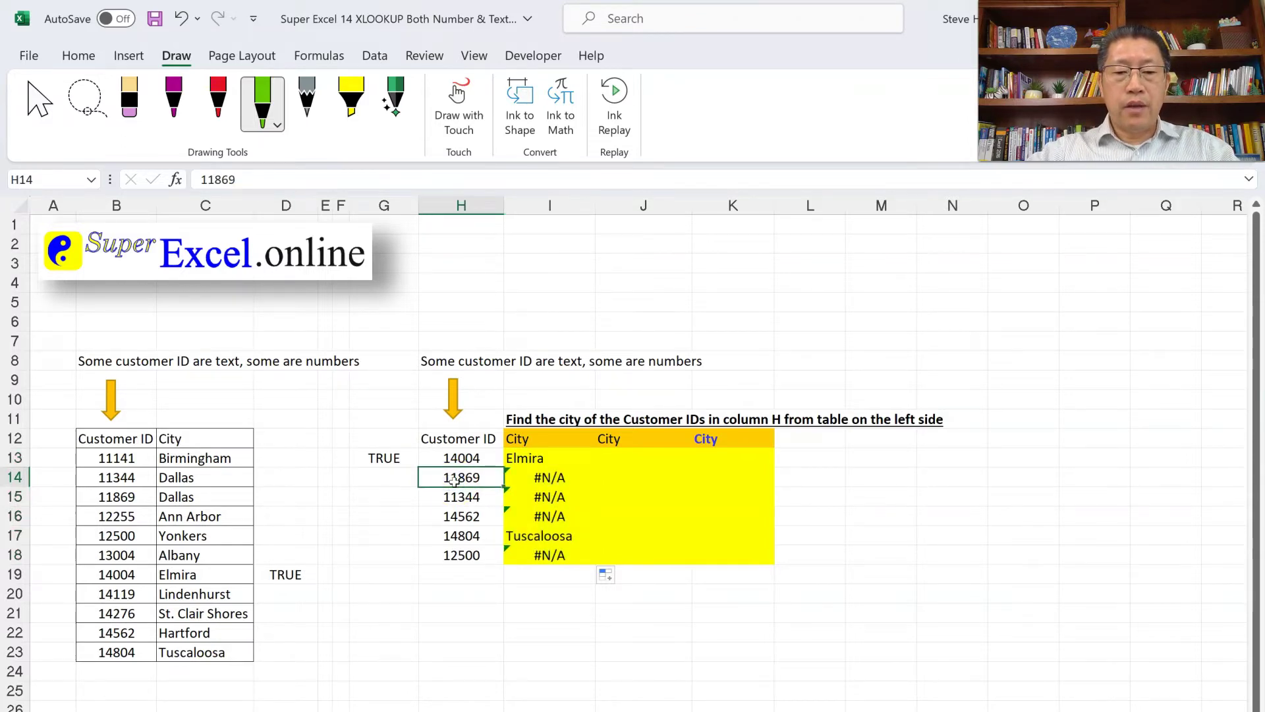
left_click(114, 497)
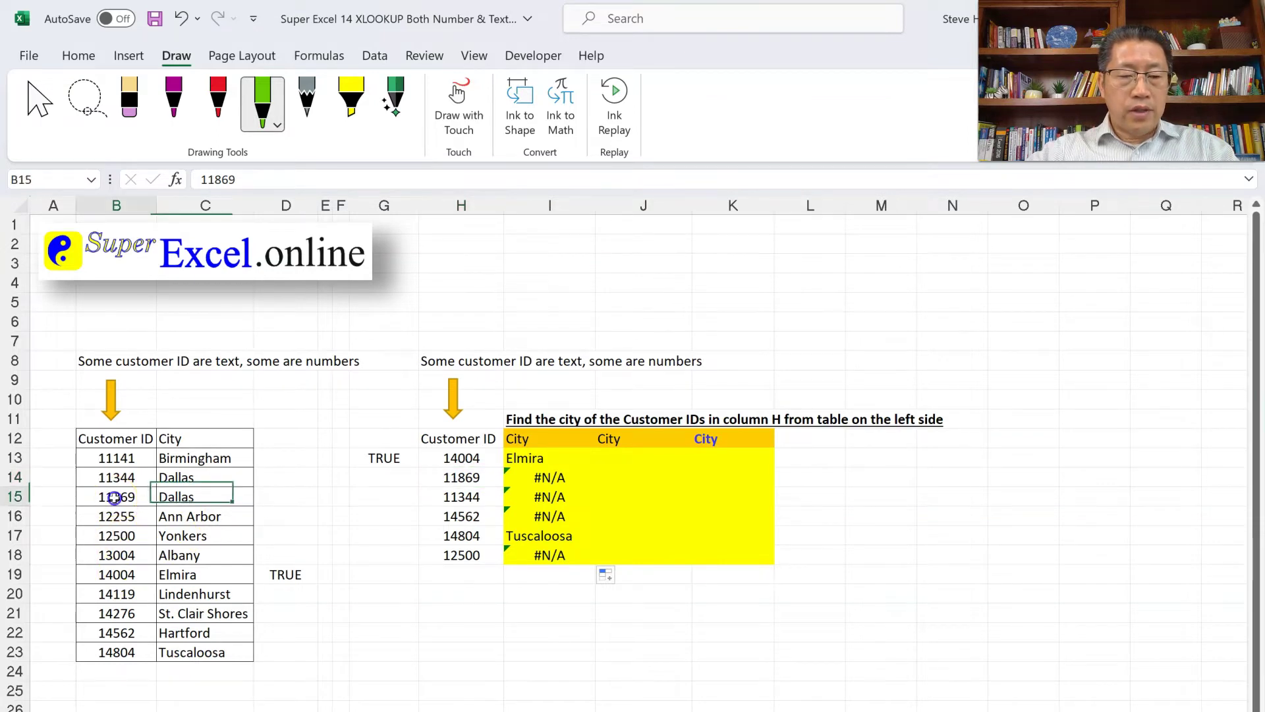
left_click(461, 478)
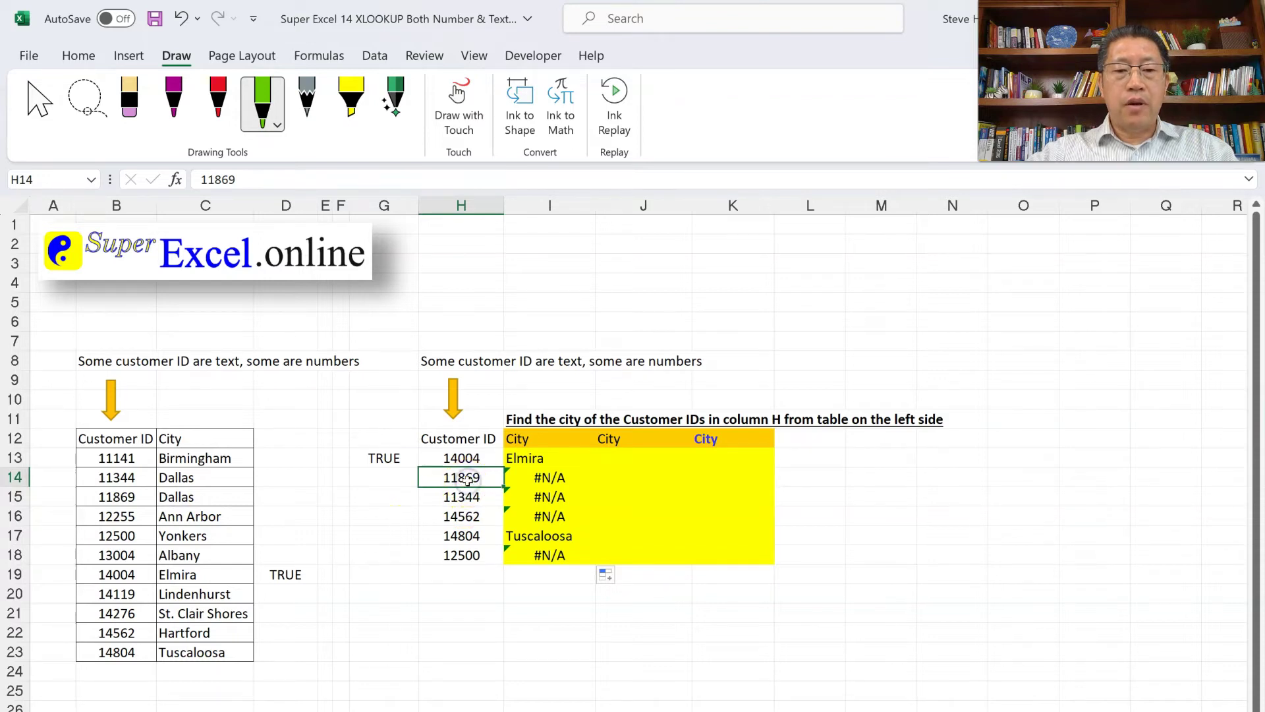
left_click(129, 499)
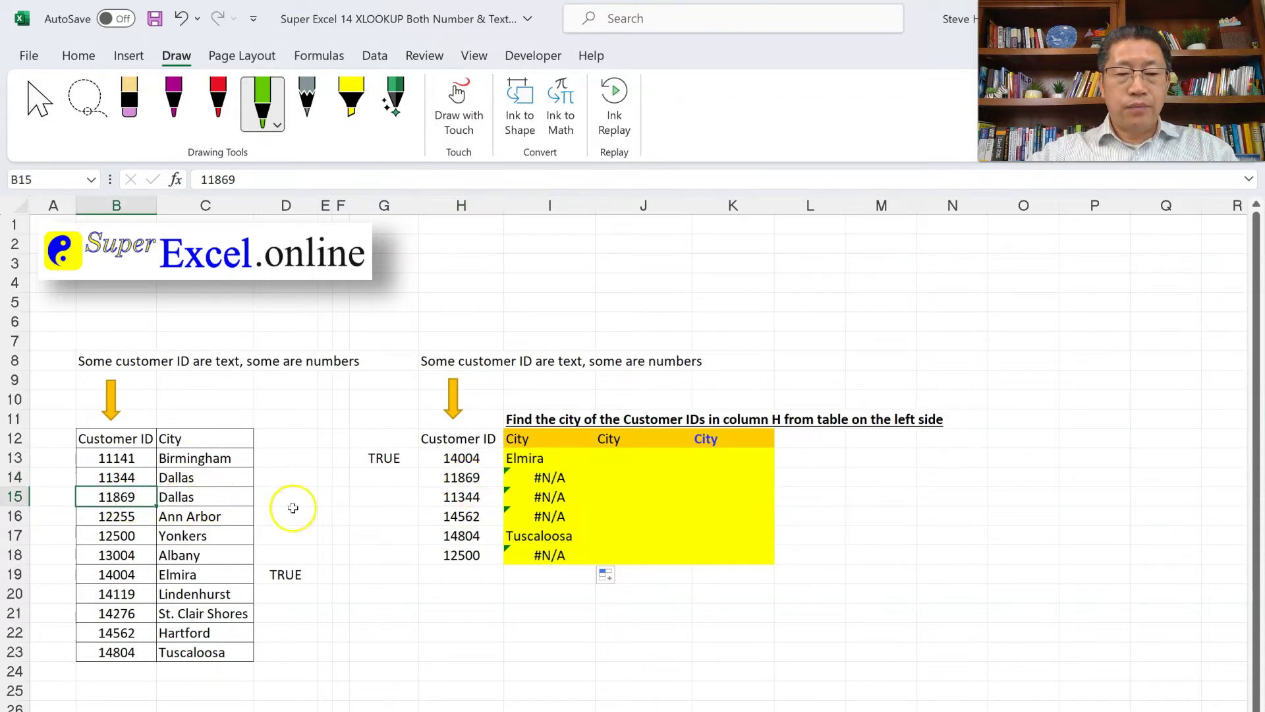
Test whether the customer ID in H14 is a number by entering =ISNUMBER(H14) in cell G14
left_click(394, 479)
type("=")
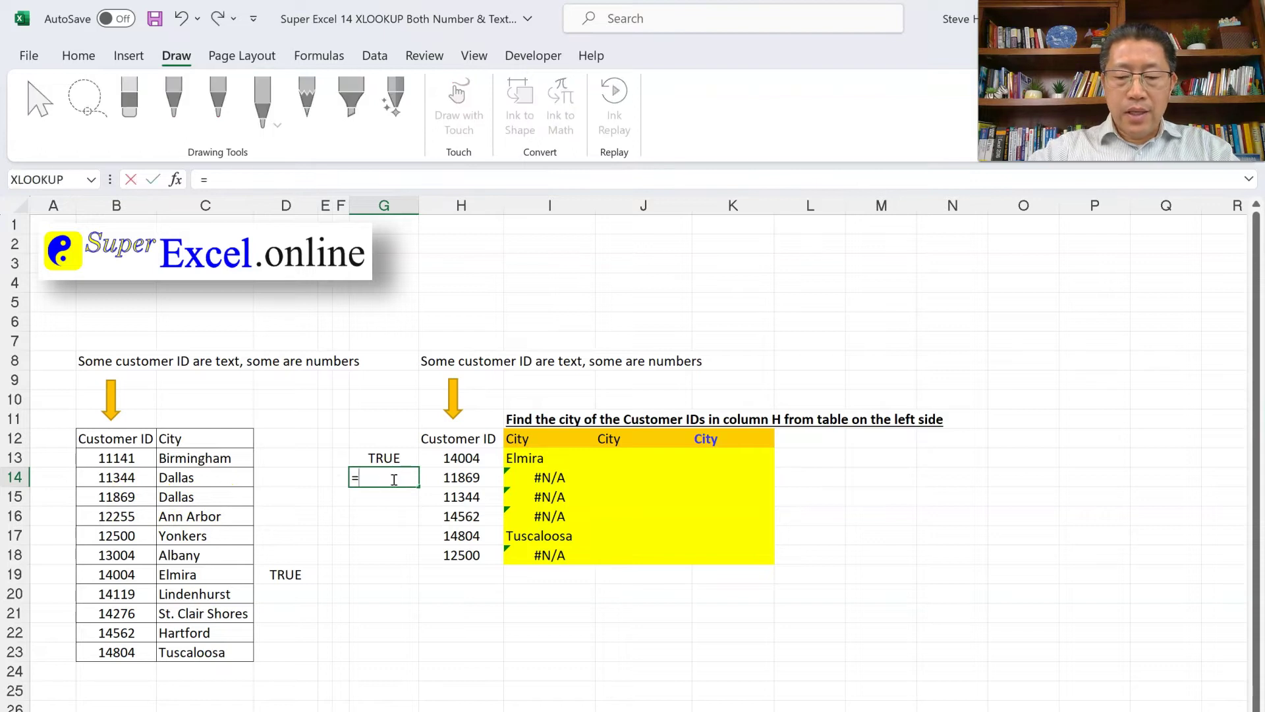
type("isnu")
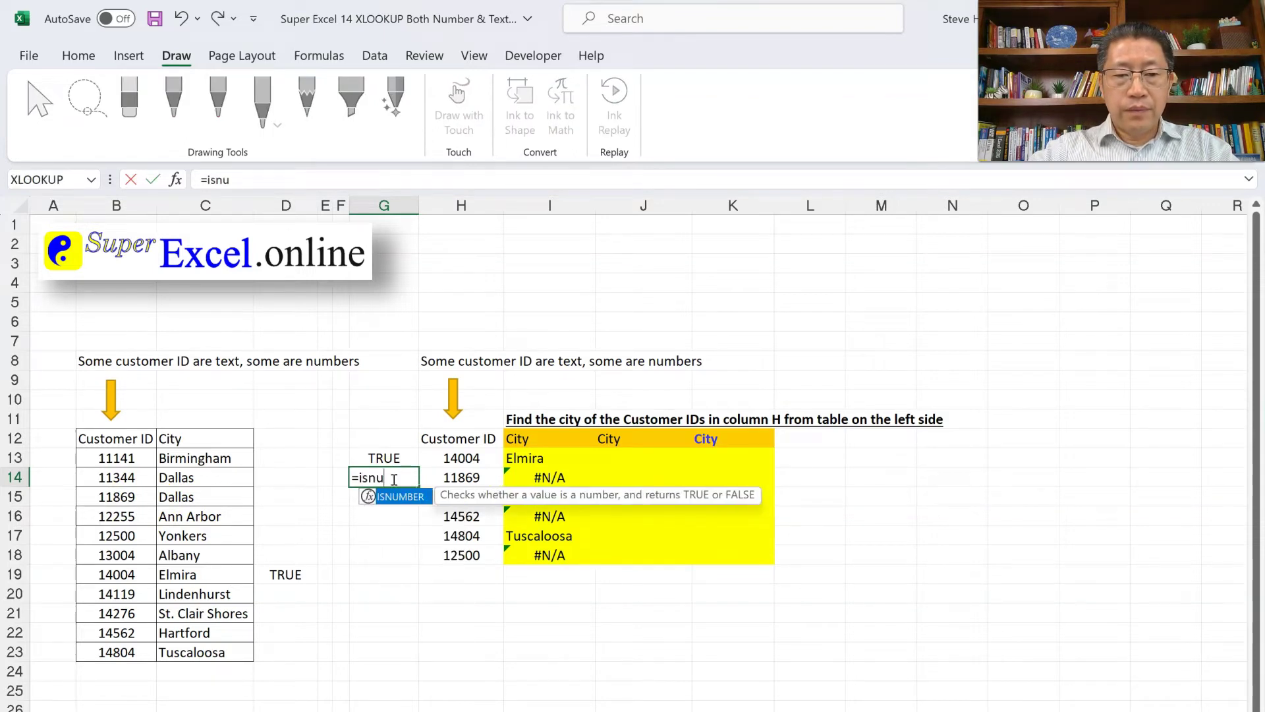
key("Tab")
key("Right")
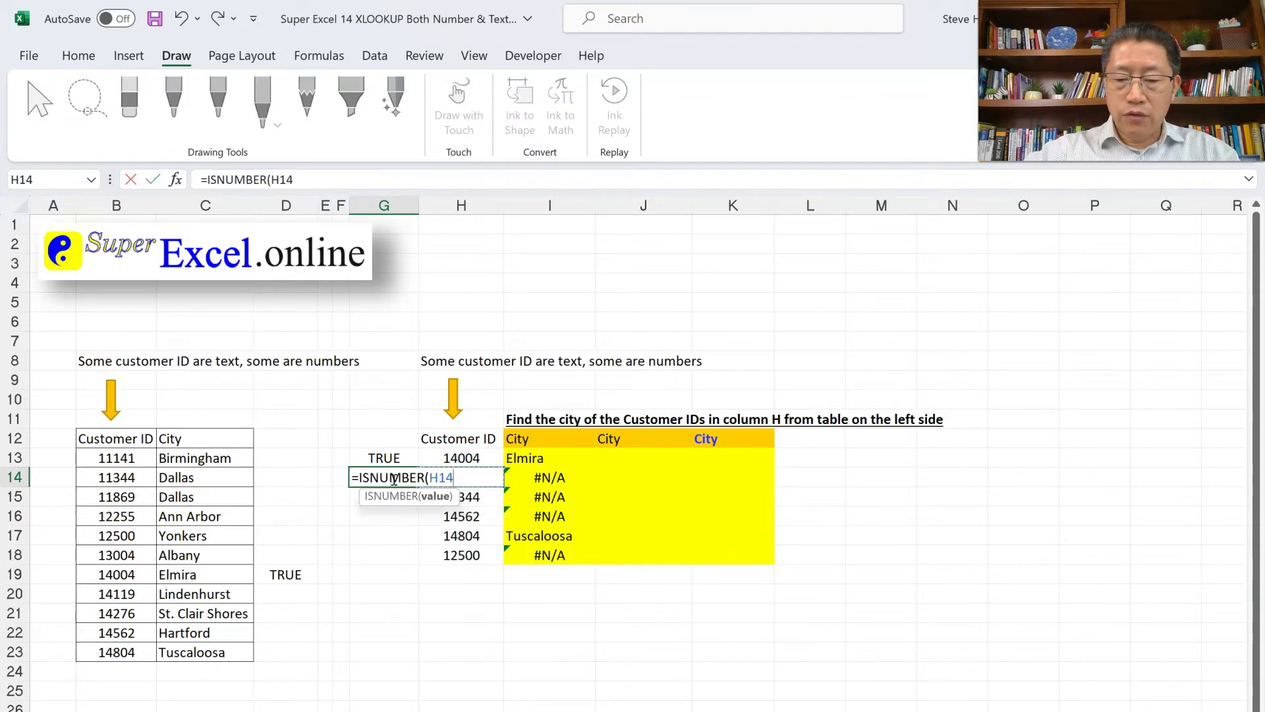
type(")")
key("Return")
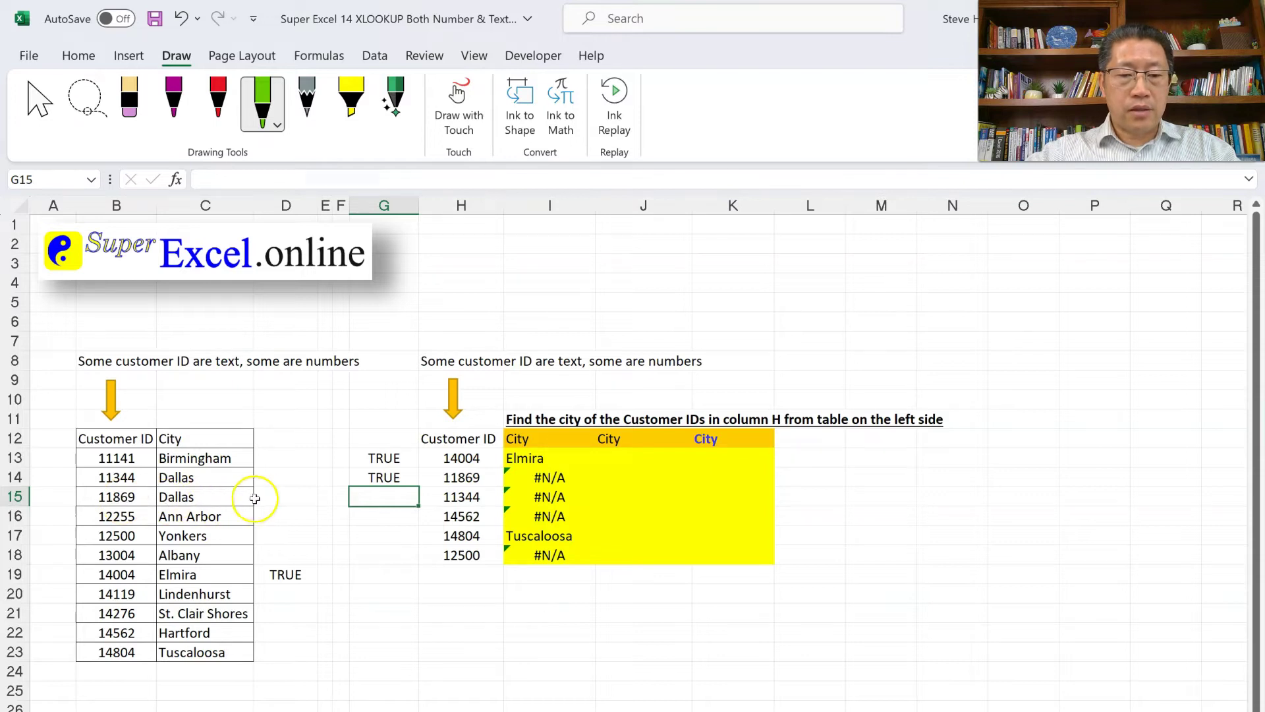
Test whether the customer ID in B15 is text by entering =ISTEXT(B15) in cell D15
left_click(285, 496)
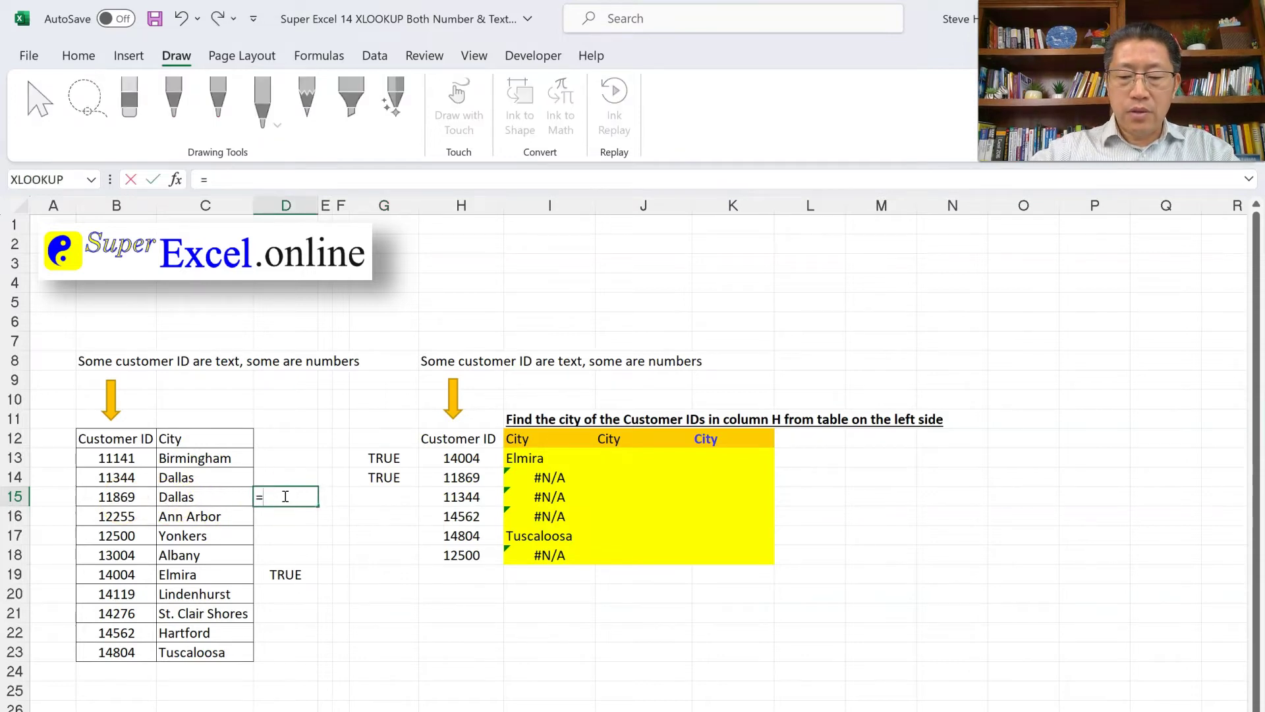
type("iste")
key("Tab")
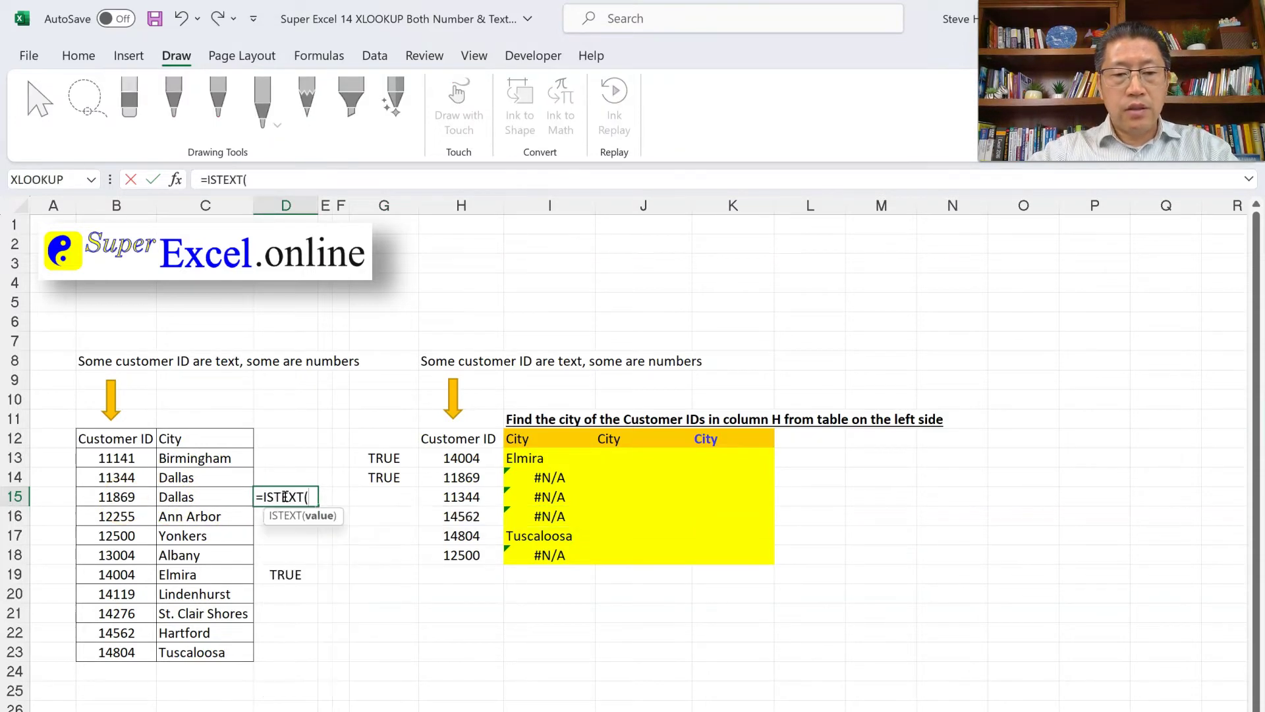
key("Left")
key("Left")
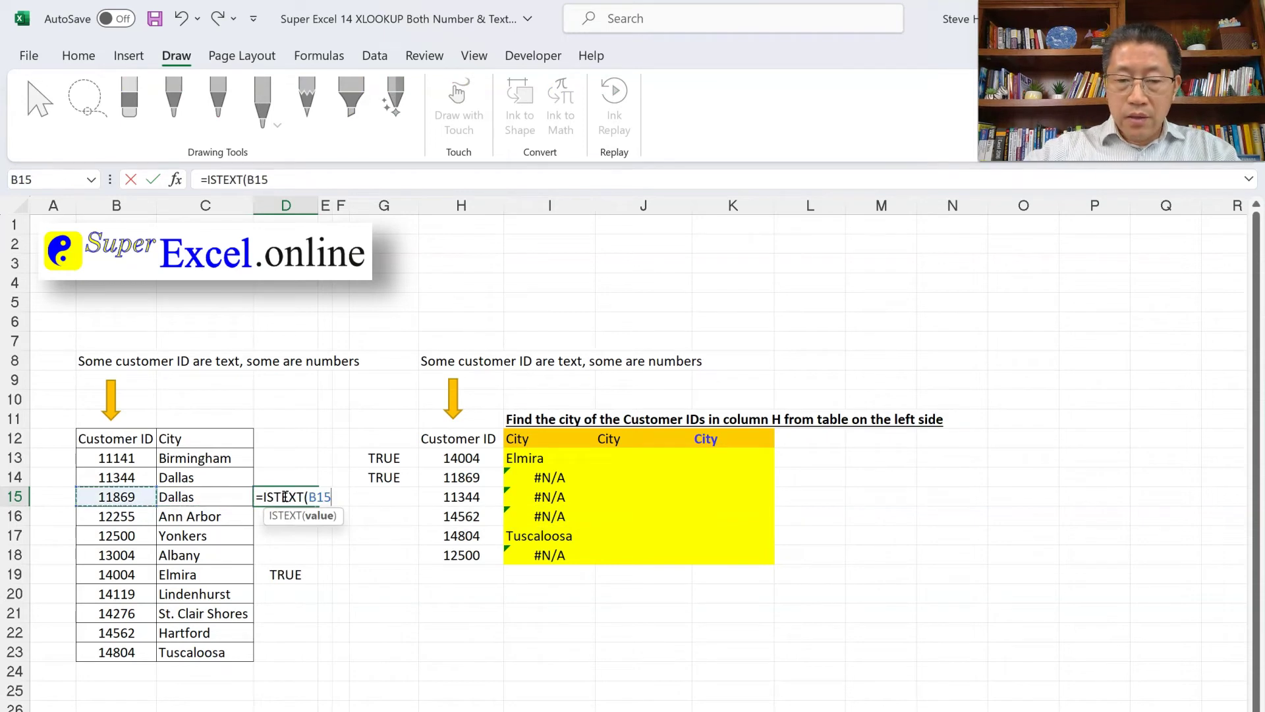
type(")")
key("Return")
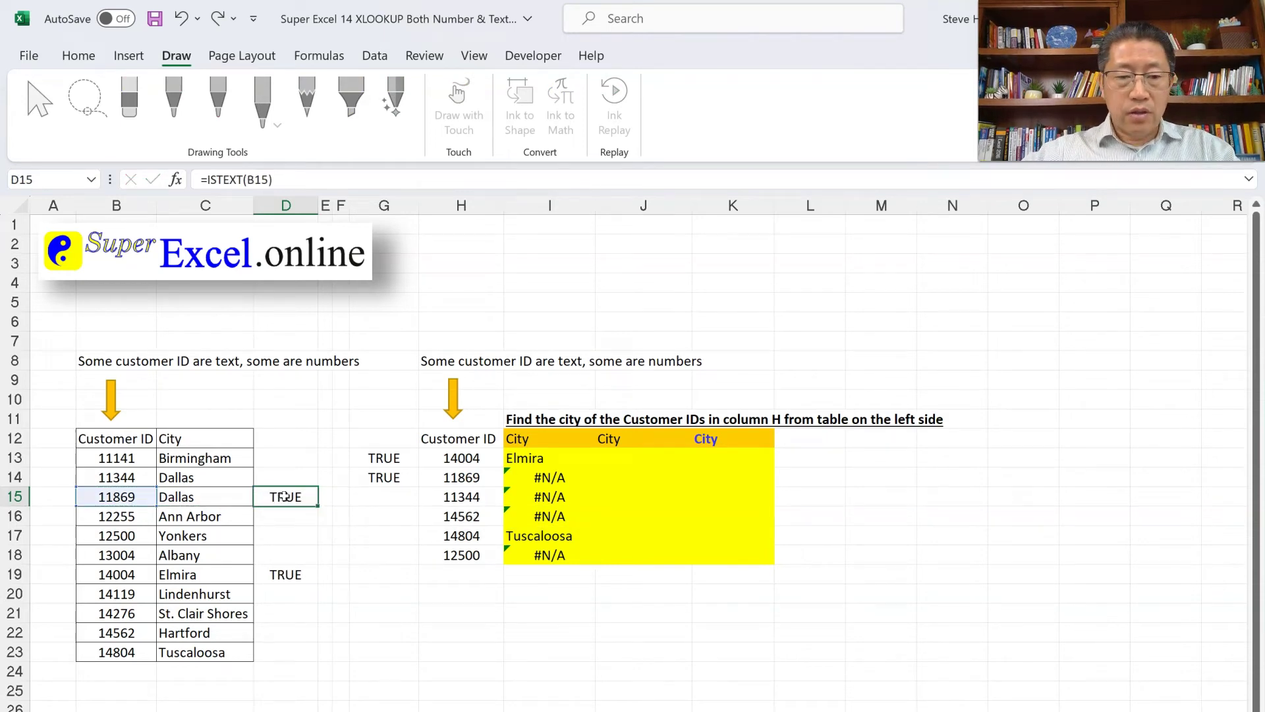
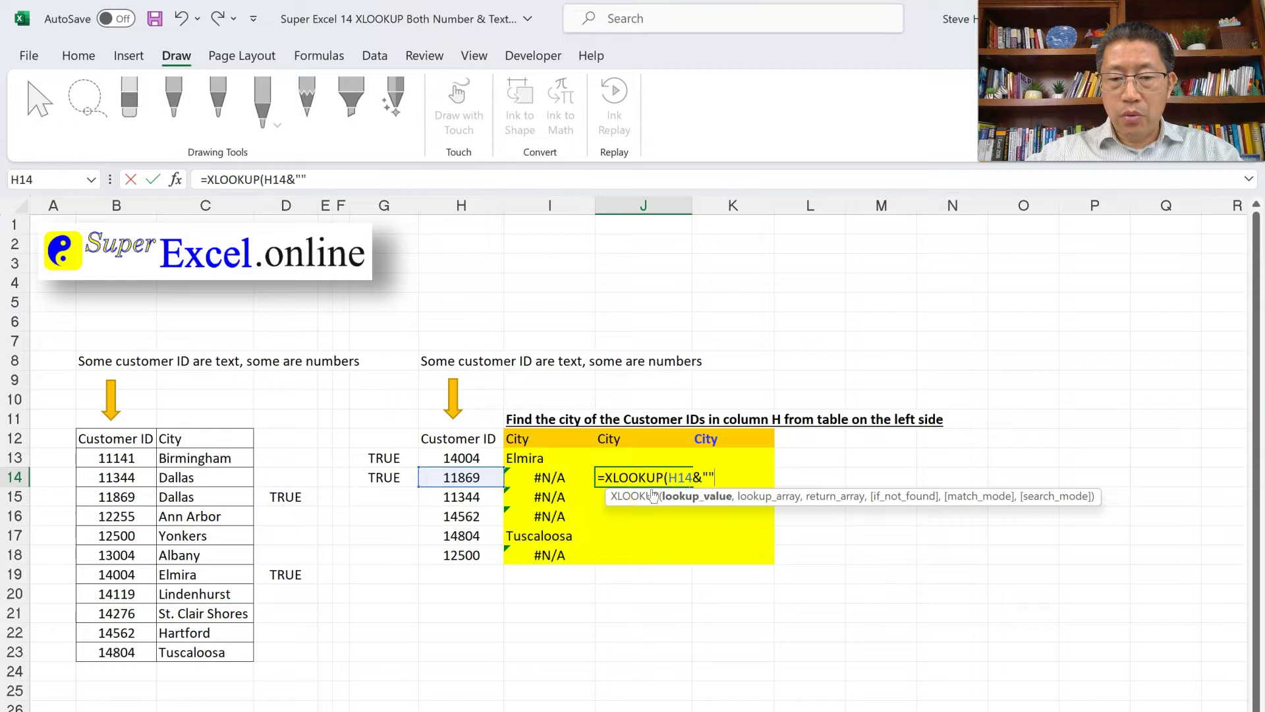
Add the Customer ID column as the lookup array of the XLOOKUP formula in J14, using absolute references $B$13:$B$23
type(",")
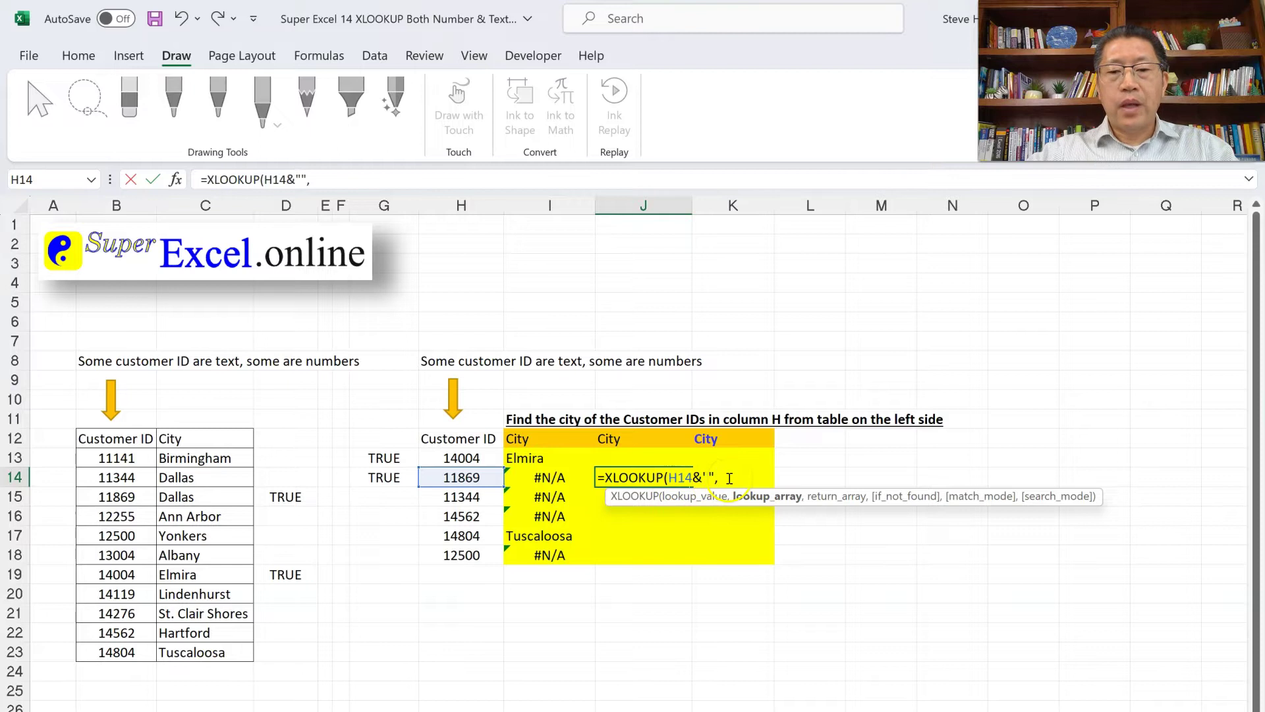
key("Left")
key("Left")
key("Left")
key("Left")
key("Left")
key("Left")
key("Left")
key("Left")
key("Up")
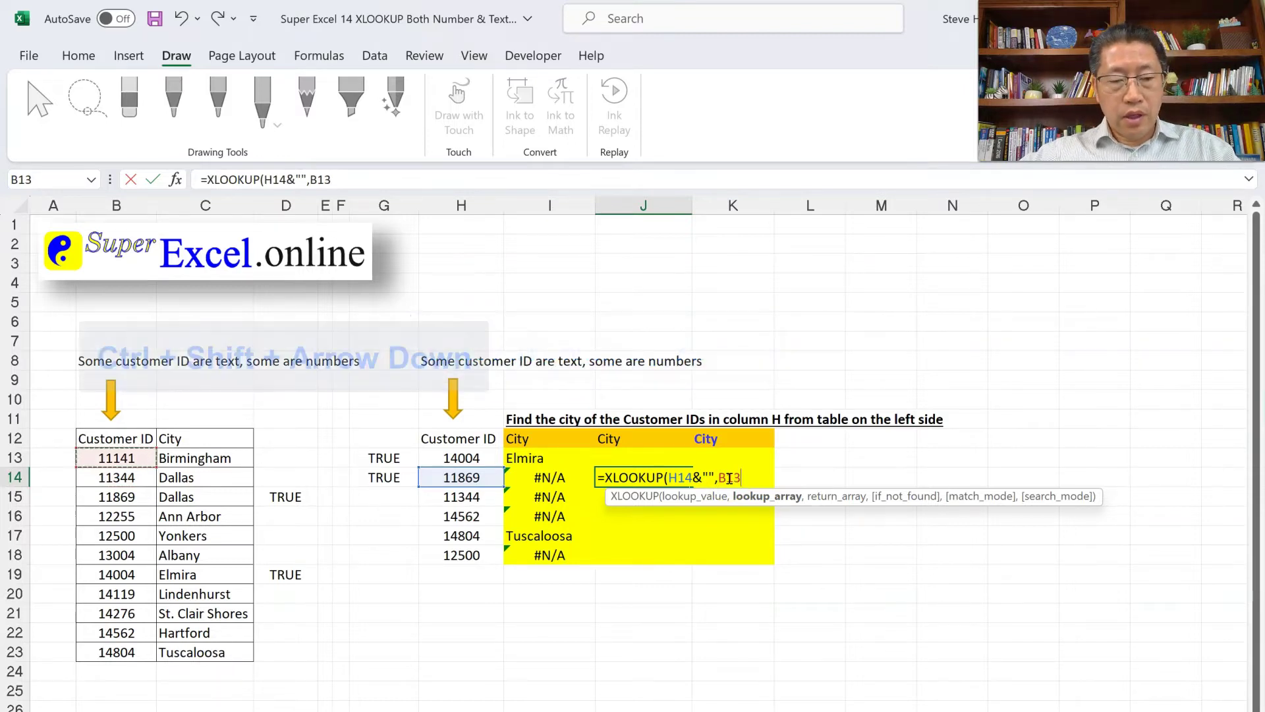
key("ctrl+shift+Down")
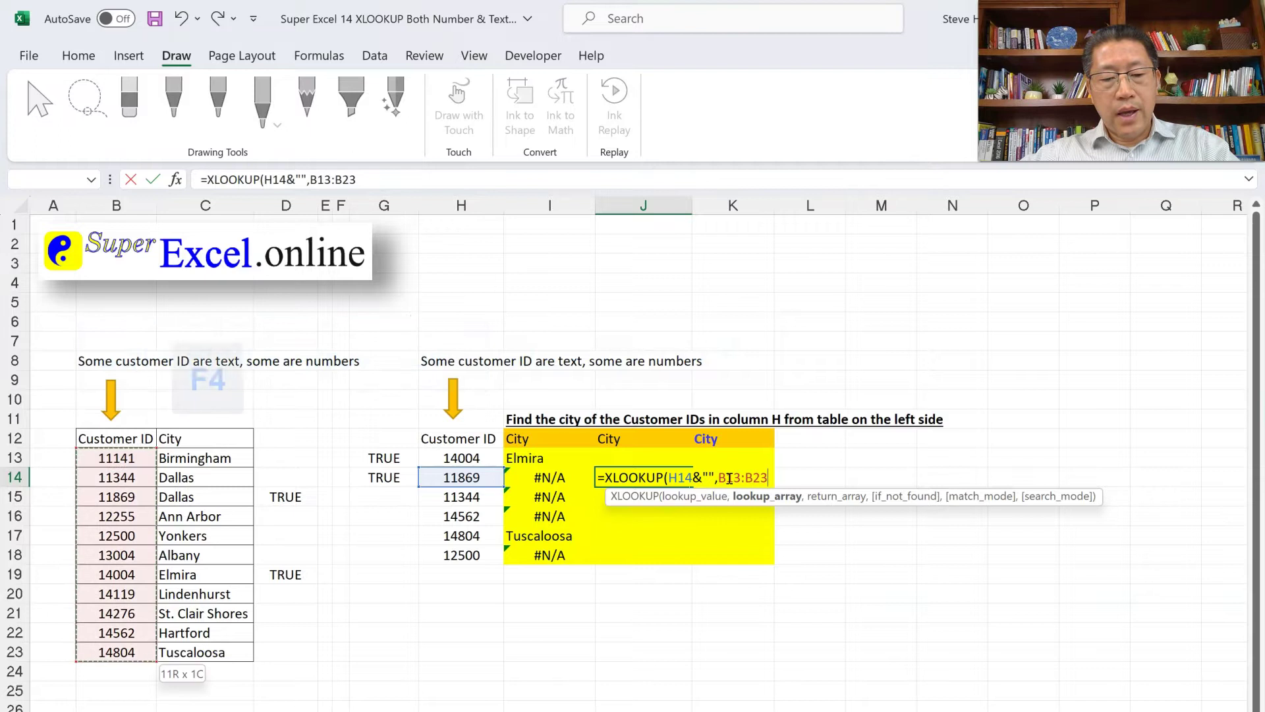
key("F4")
type(",")
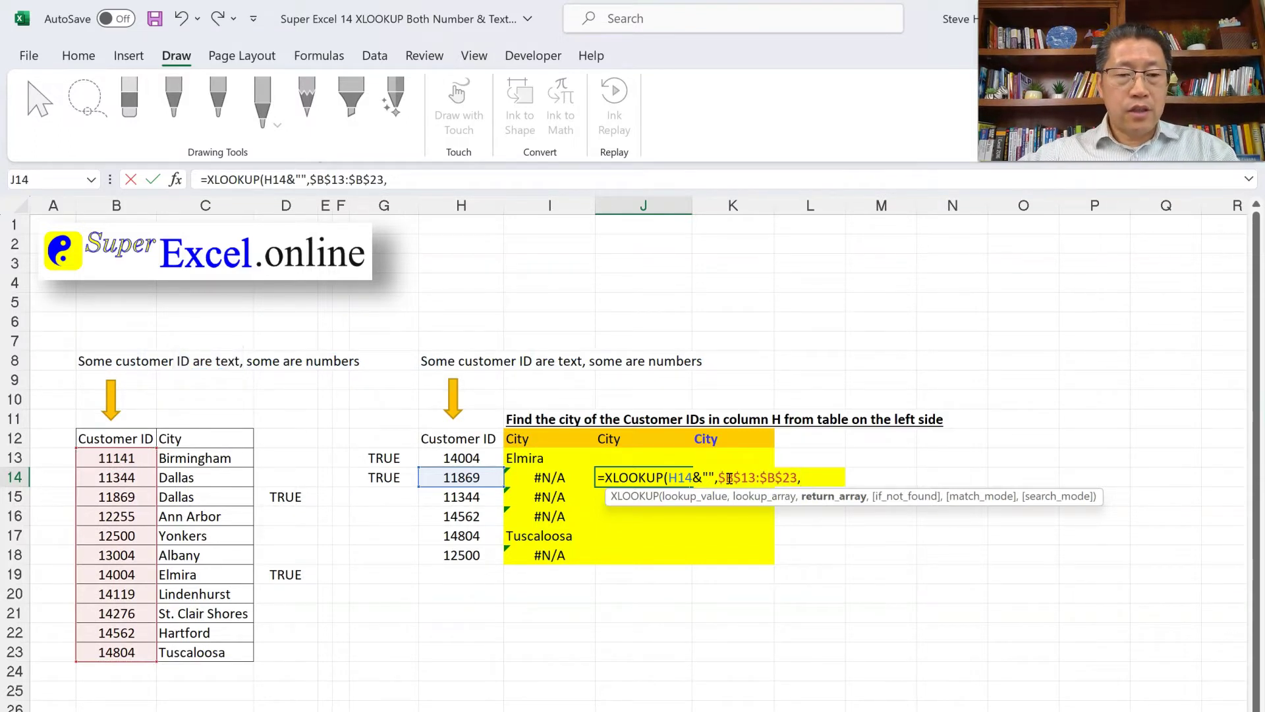
Finish the J14 XLOOKUP formula with the City column as its return array, using absolute references $C$13:$C$23
key("Left")
key("Left")
key("Left")
key("Left")
key("Left")
key("Left")
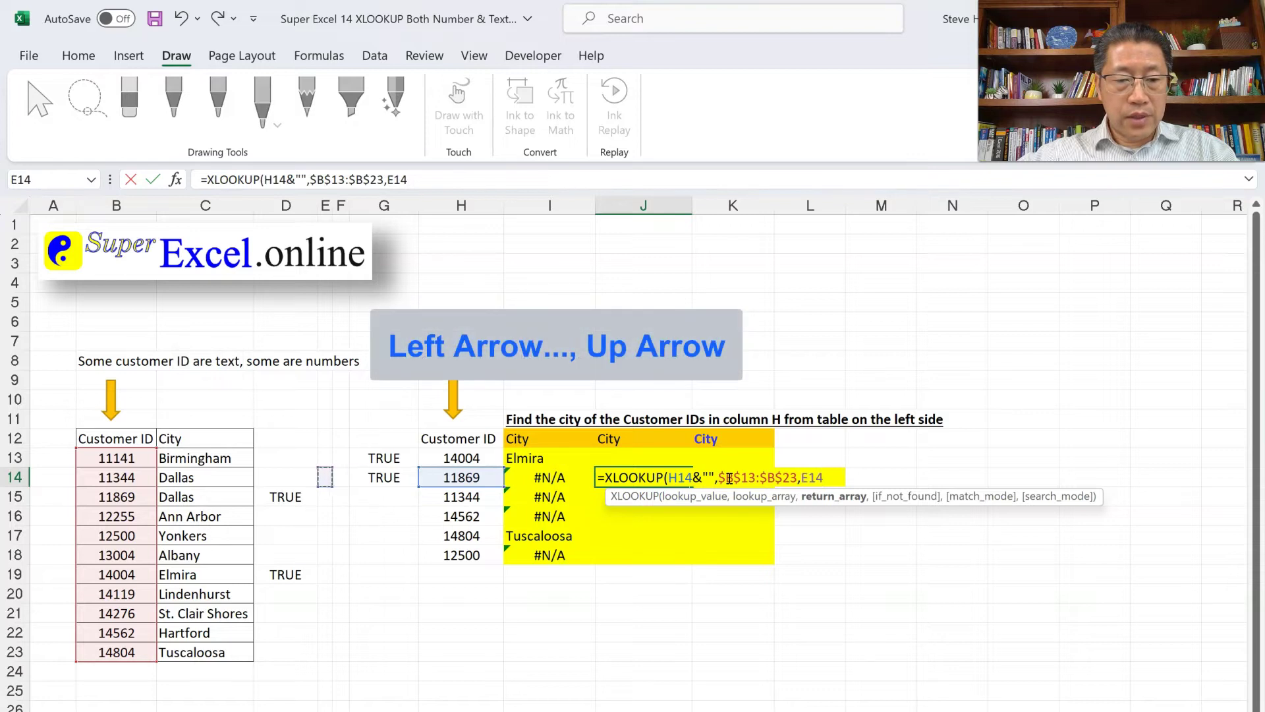
key("Left")
key("Up")
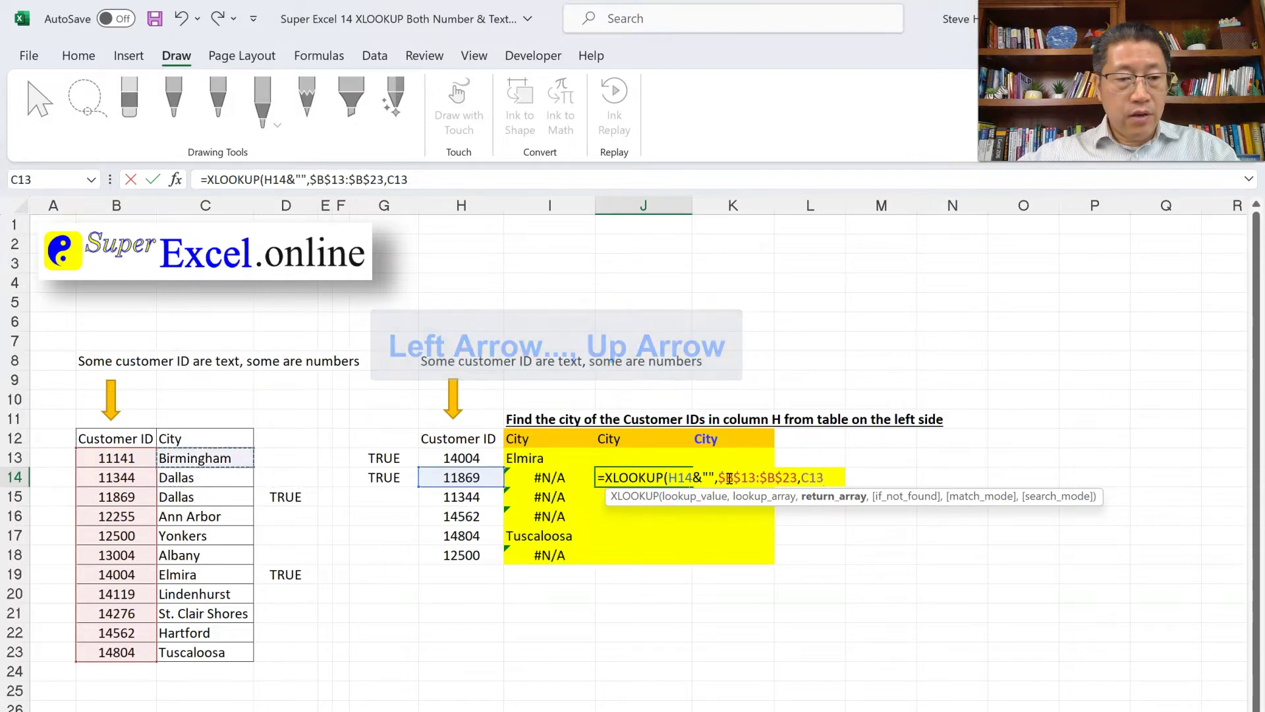
key("ctrl+shift+Down")
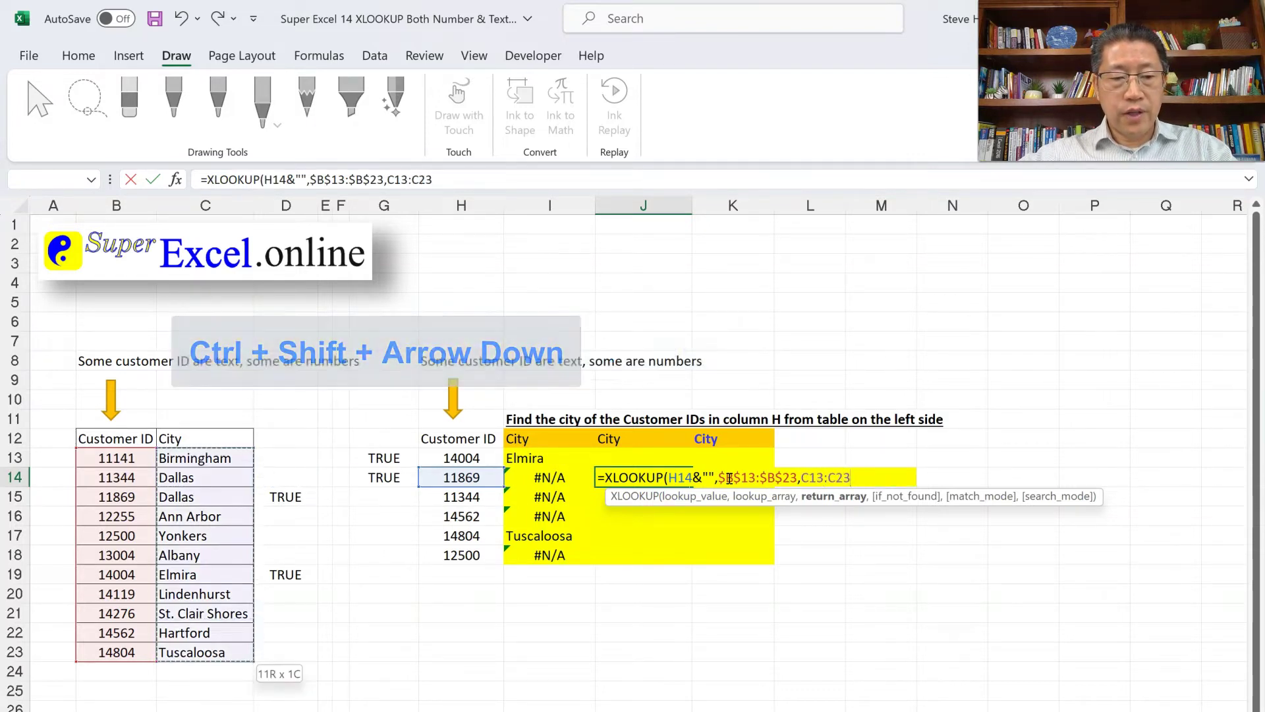
key("F4")
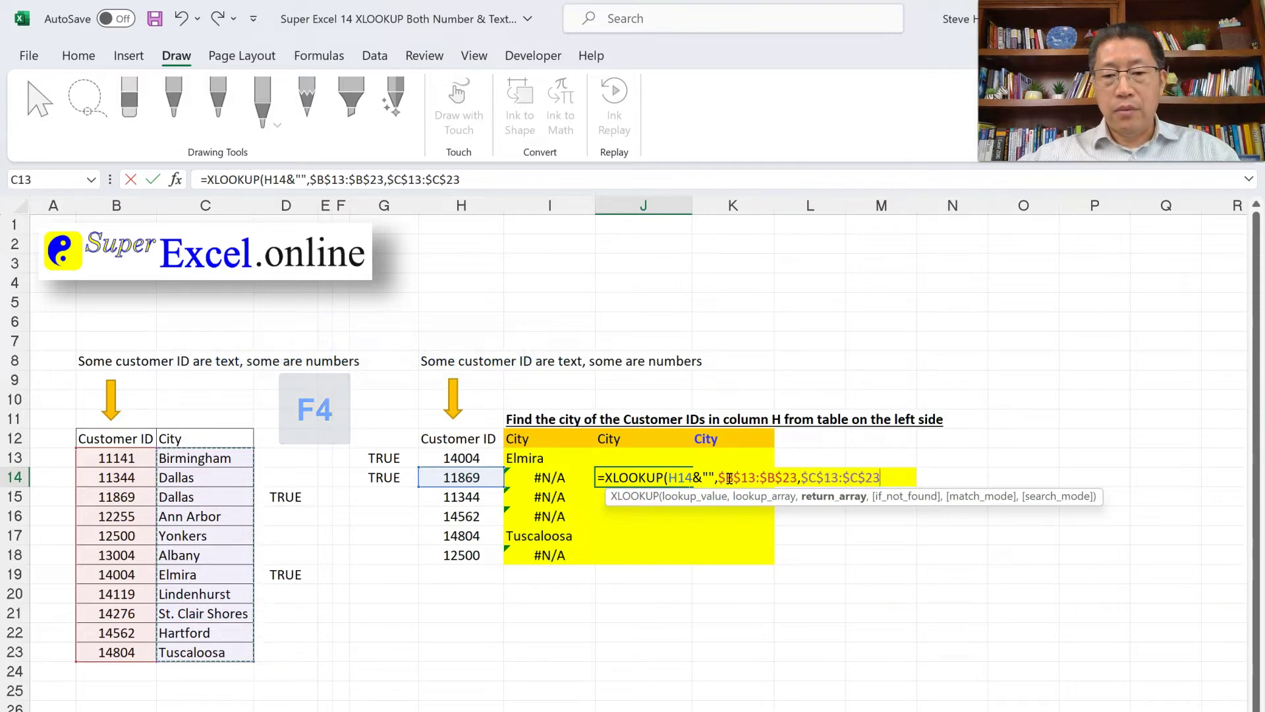
type(")")
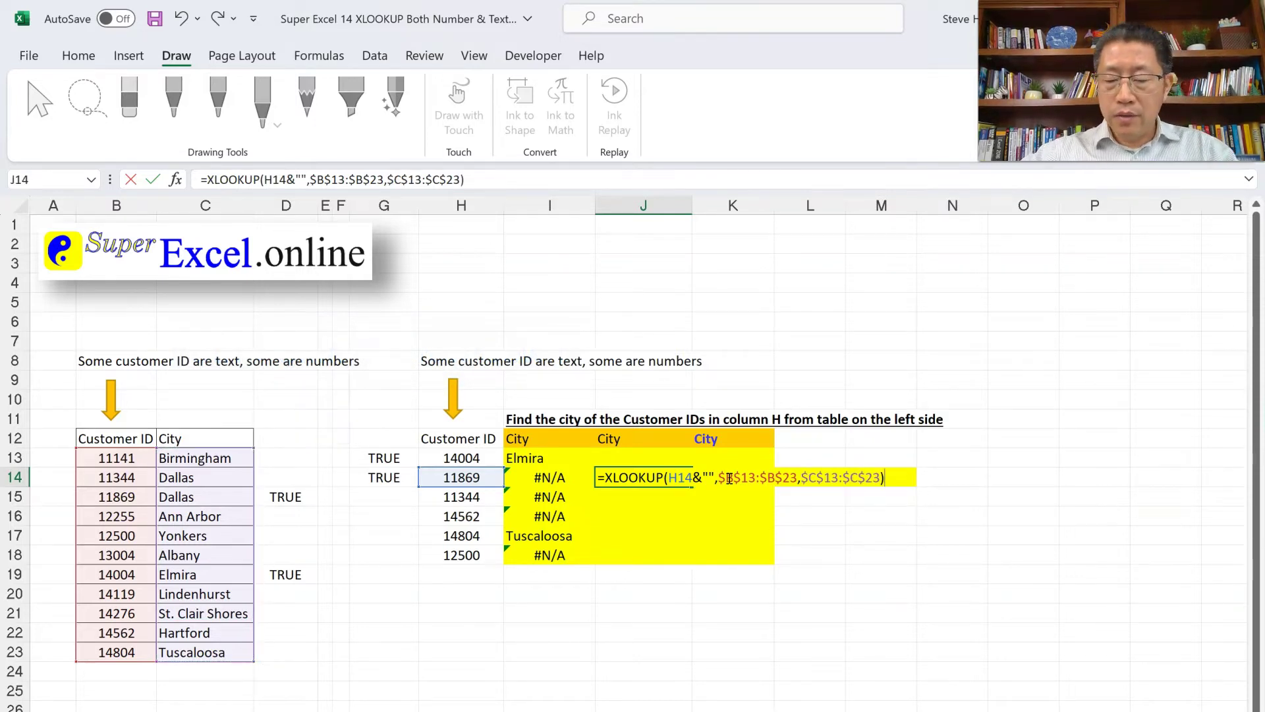
key("Return")
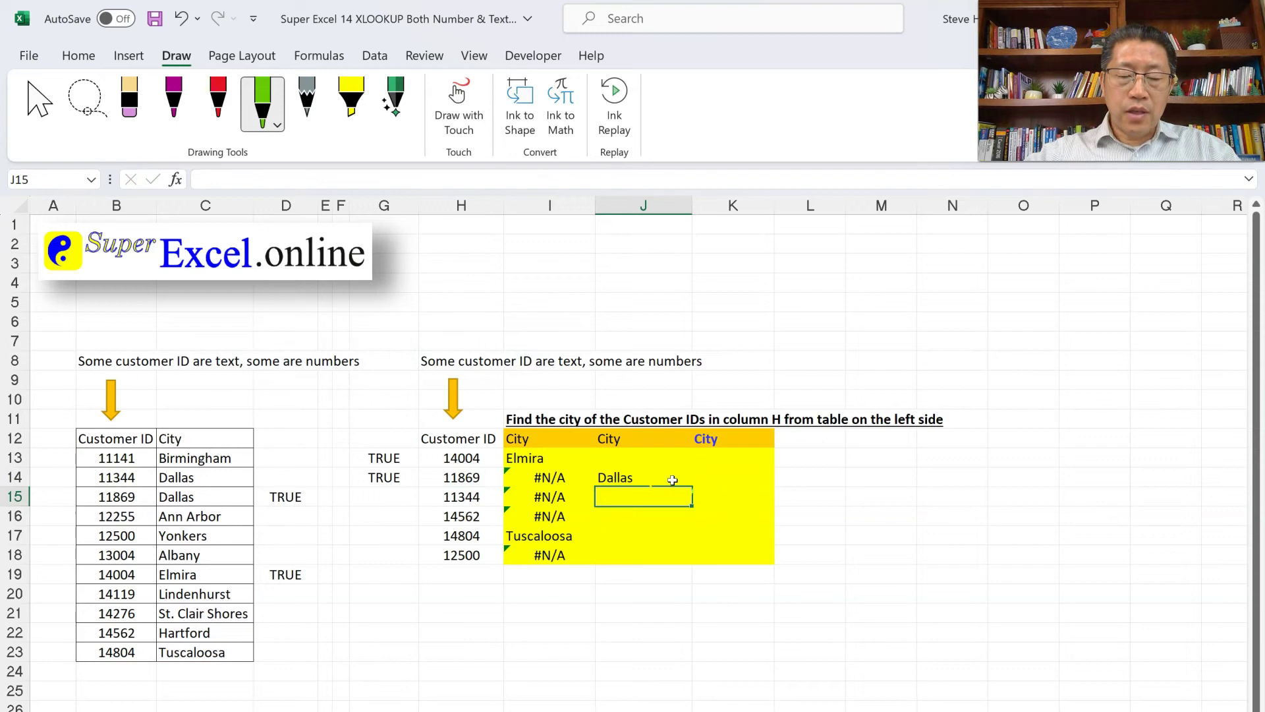
Review the arguments of the XLOOKUP formula in J14 without changing it
left_click(643, 479)
double_click(642, 479)
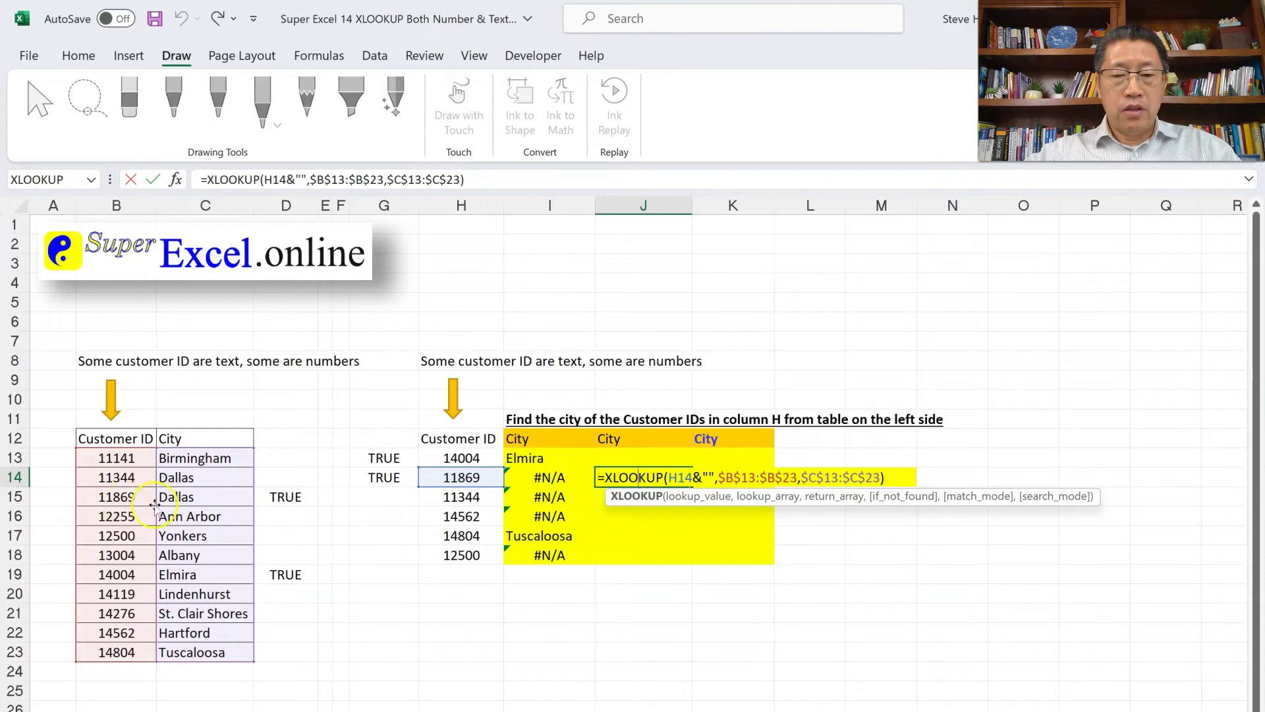
key("Return")
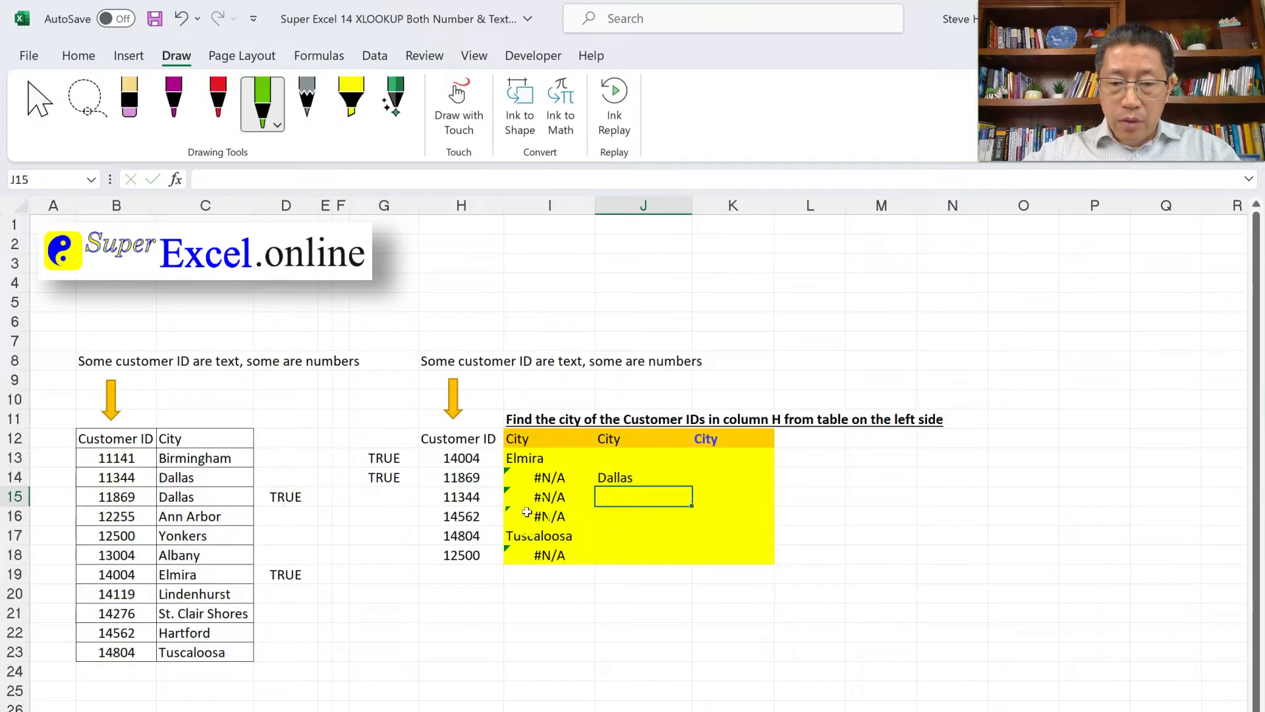
Copy the XLOOKUP formula from J14 into J13:J18 so the whole City column uses it
left_click(613, 480)
key("ctrl+c")
left_click_drag(629, 462, 634, 553)
key("ctrl+v")
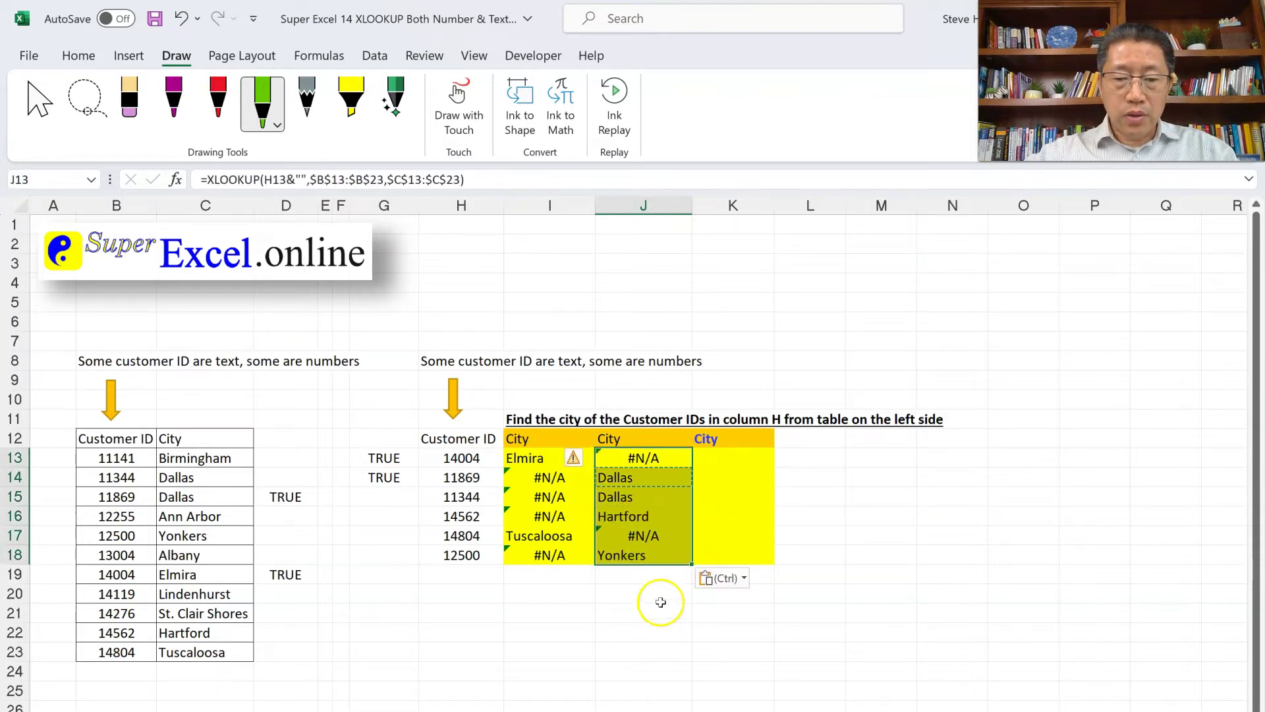
Compare the lookup value arguments of the XLOOKUP formulas in J13 and I13 without changing either formula
left_click(619, 461)
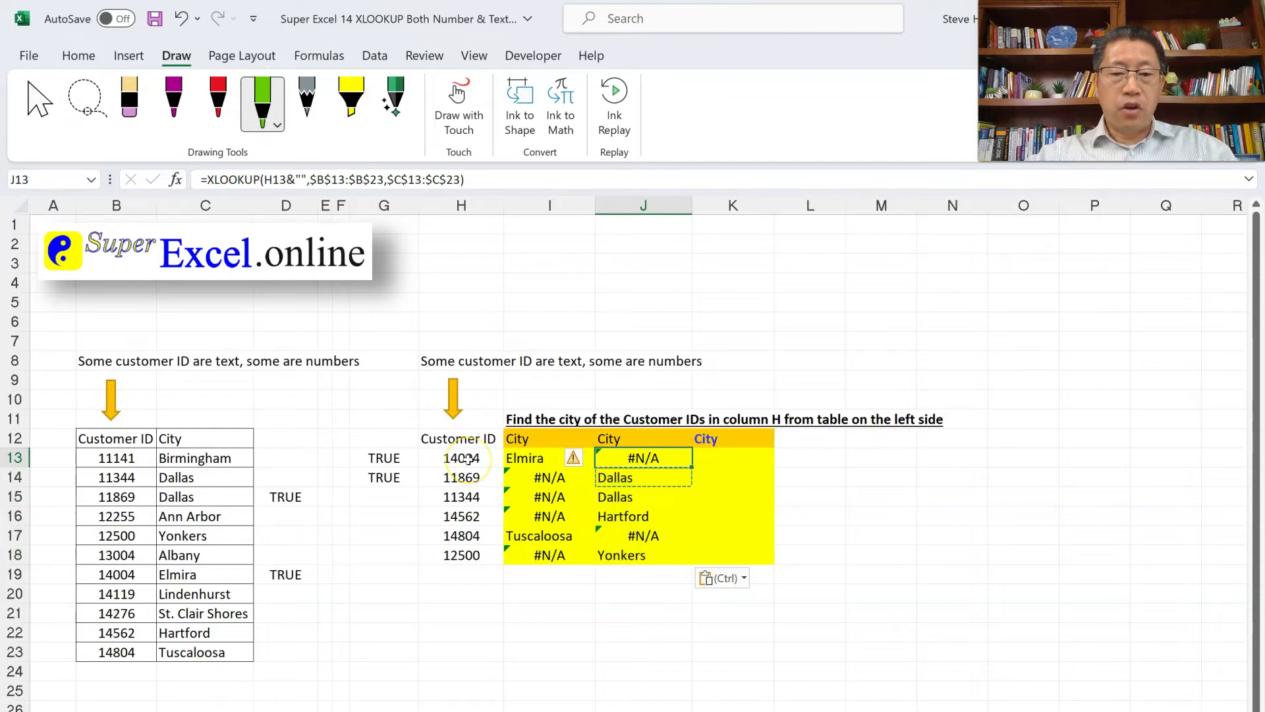
double_click(659, 463)
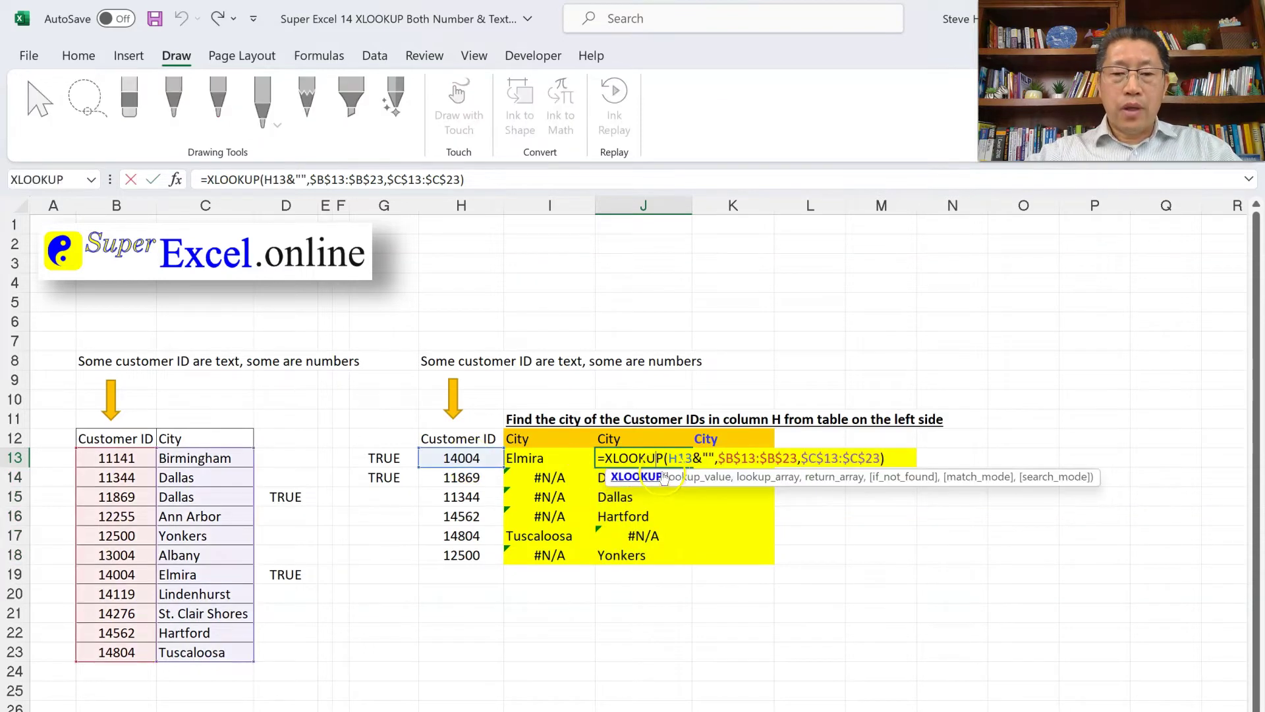
left_click(716, 462)
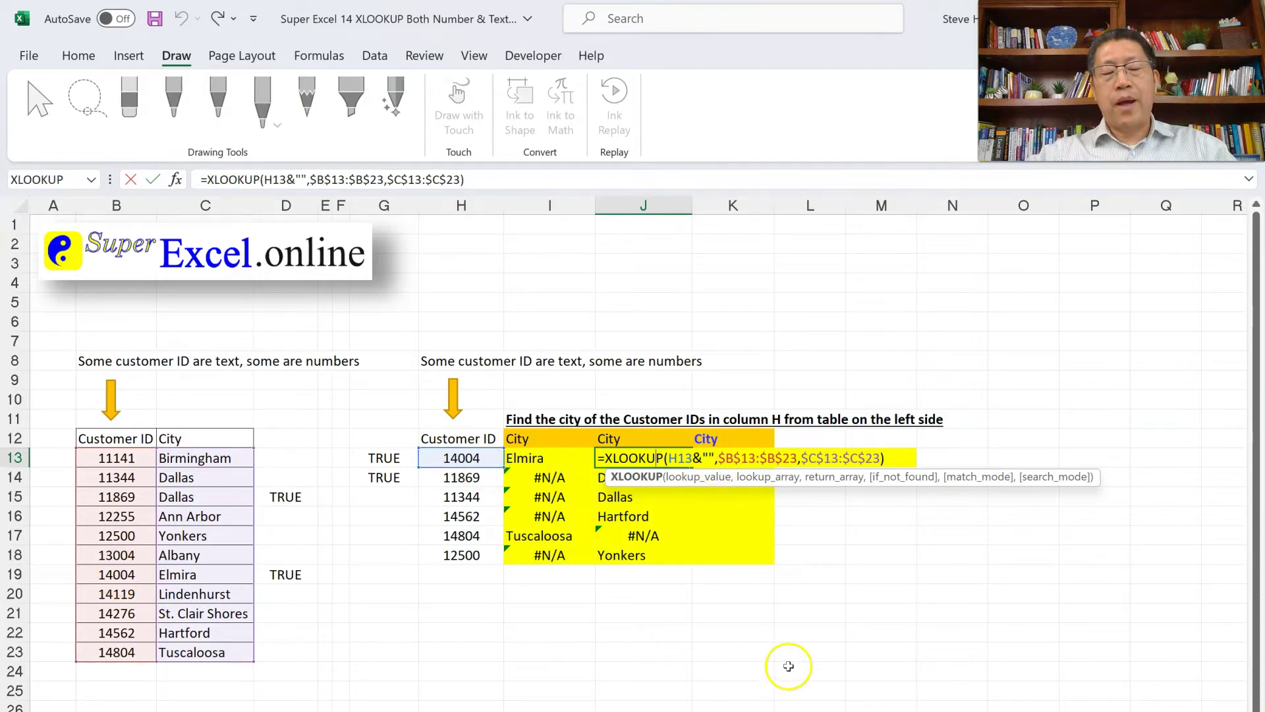
key("Escape")
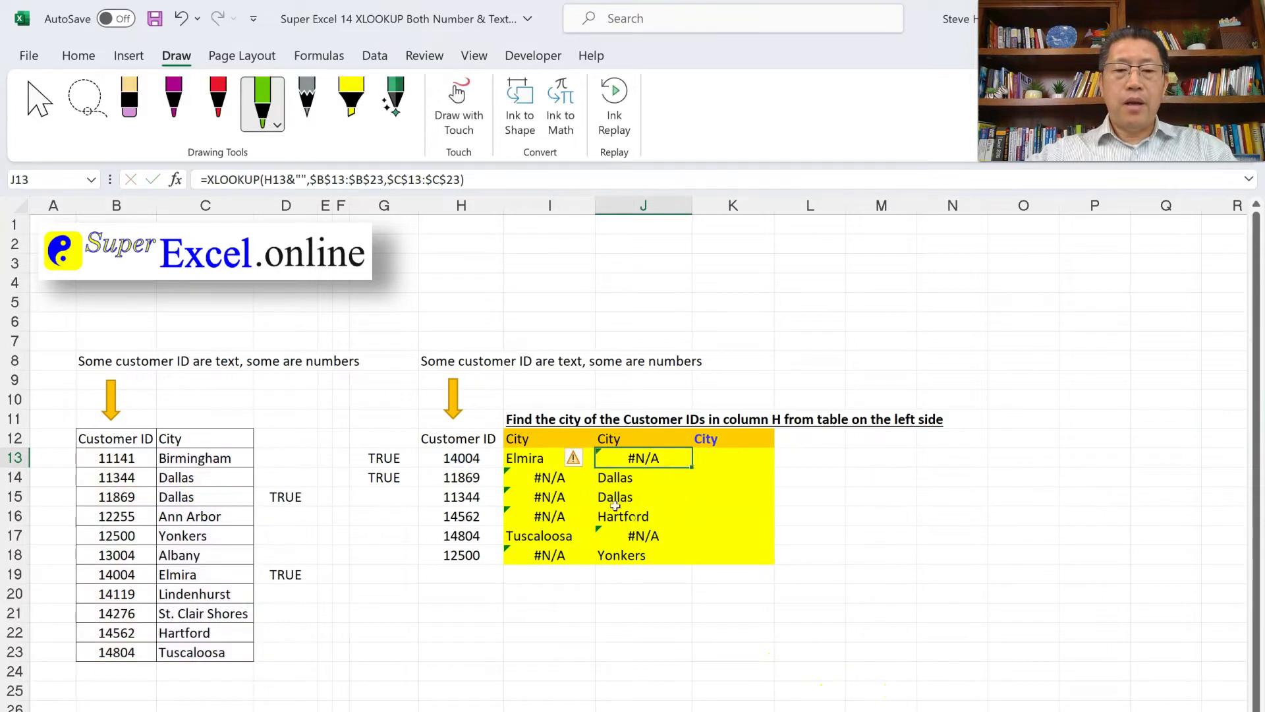
double_click(539, 460)
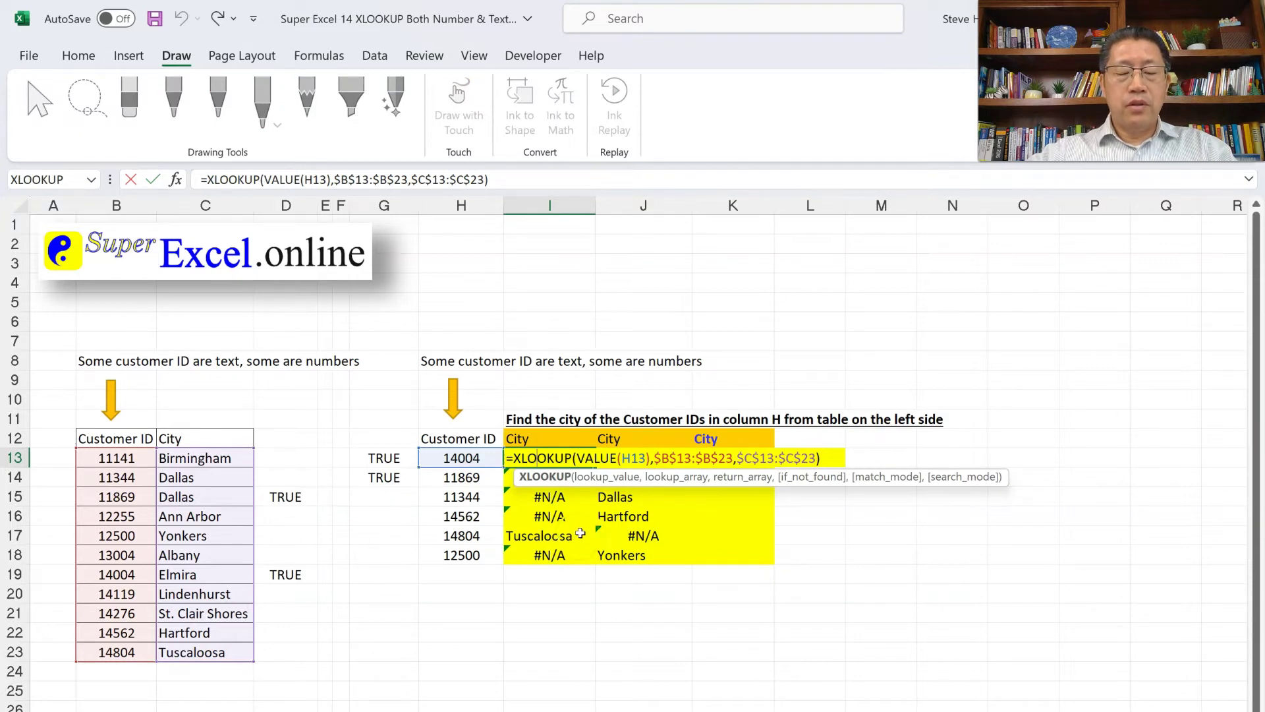
key("Escape")
double_click(649, 459)
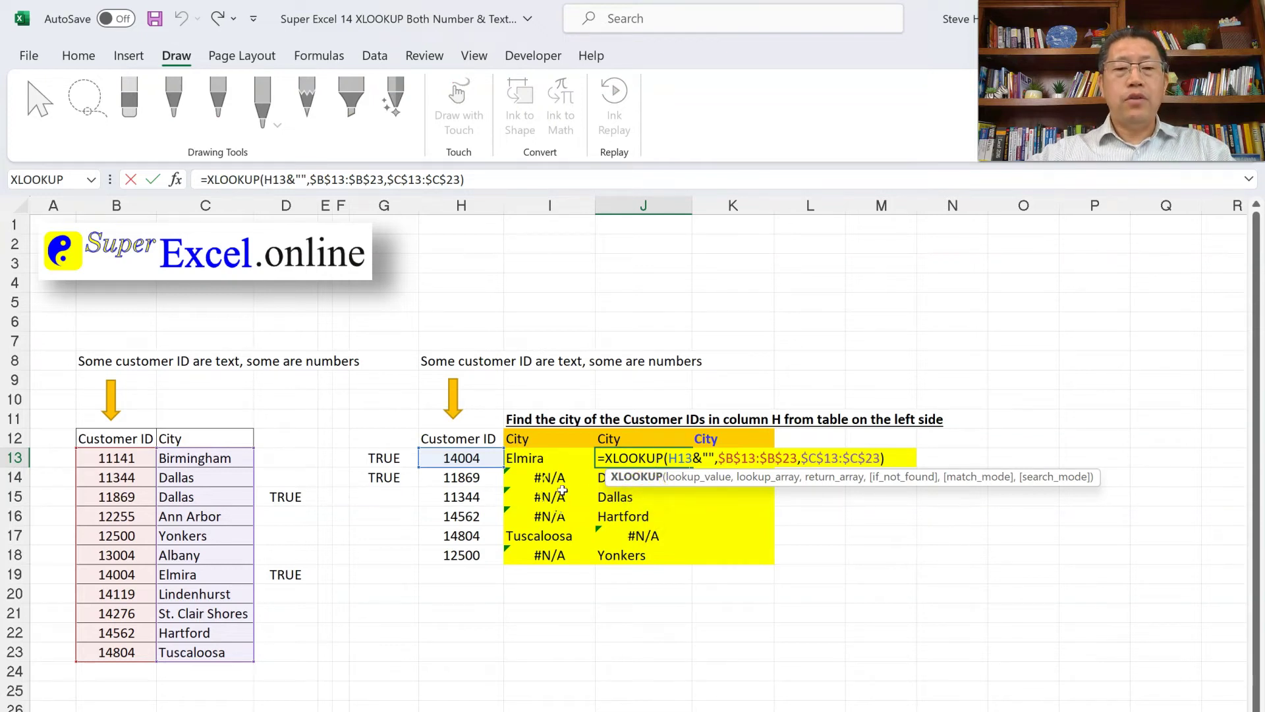
key("Escape")
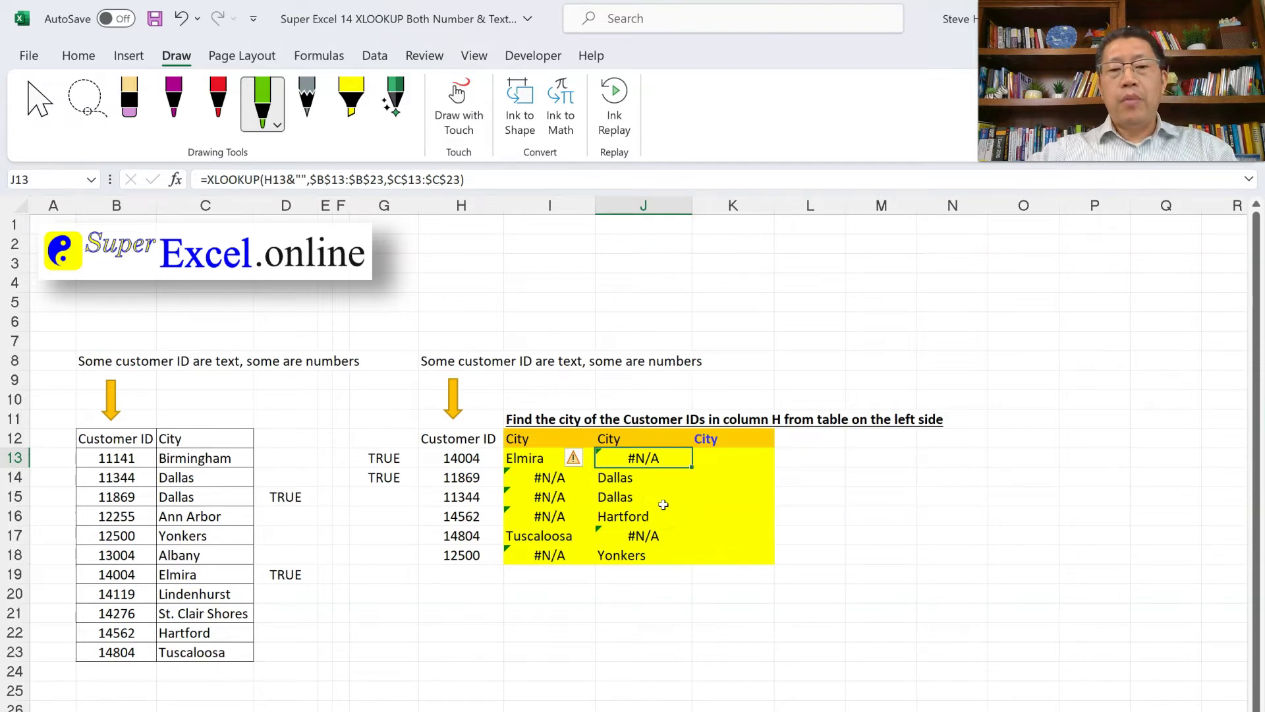
left_click(748, 459)
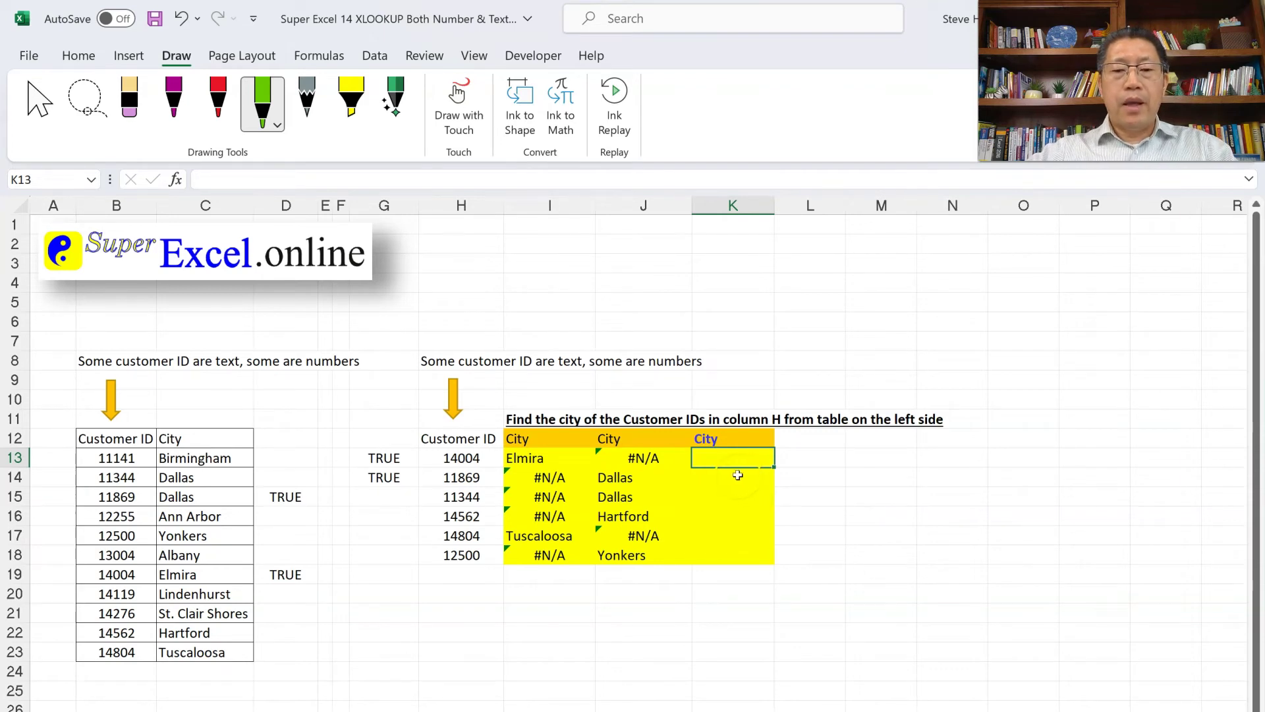
double_click(638, 459)
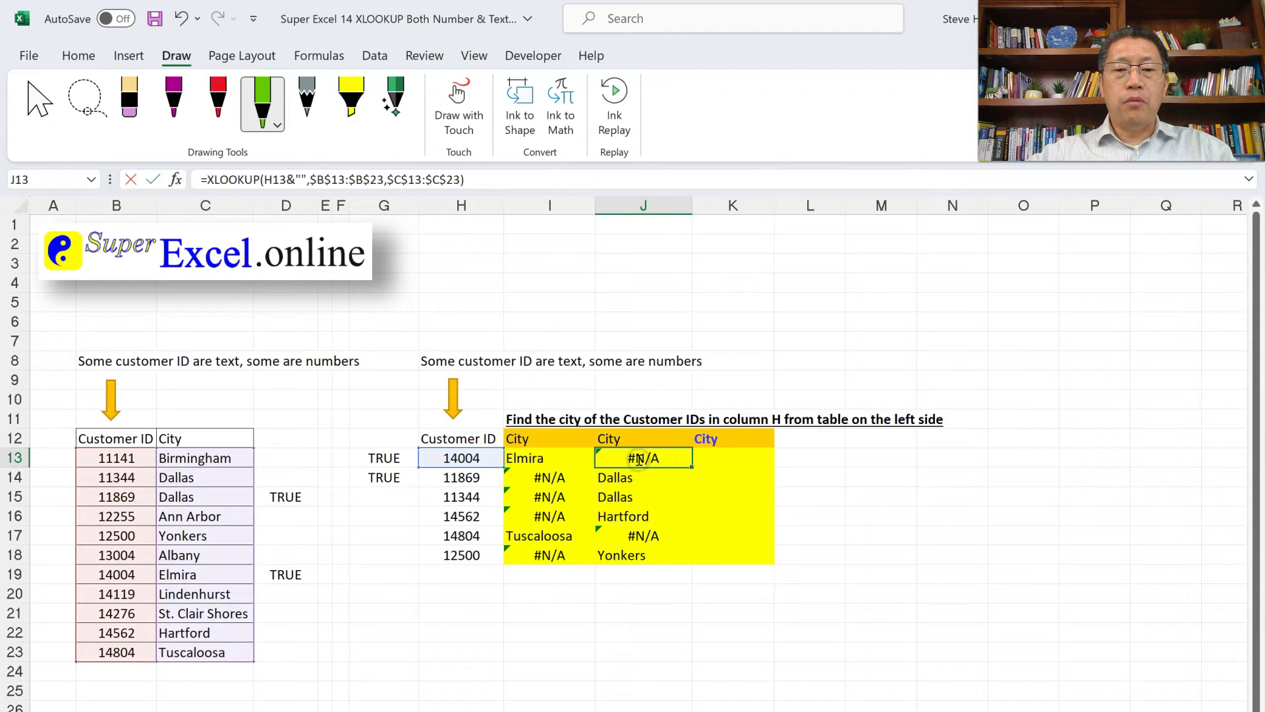
double_click(539, 459)
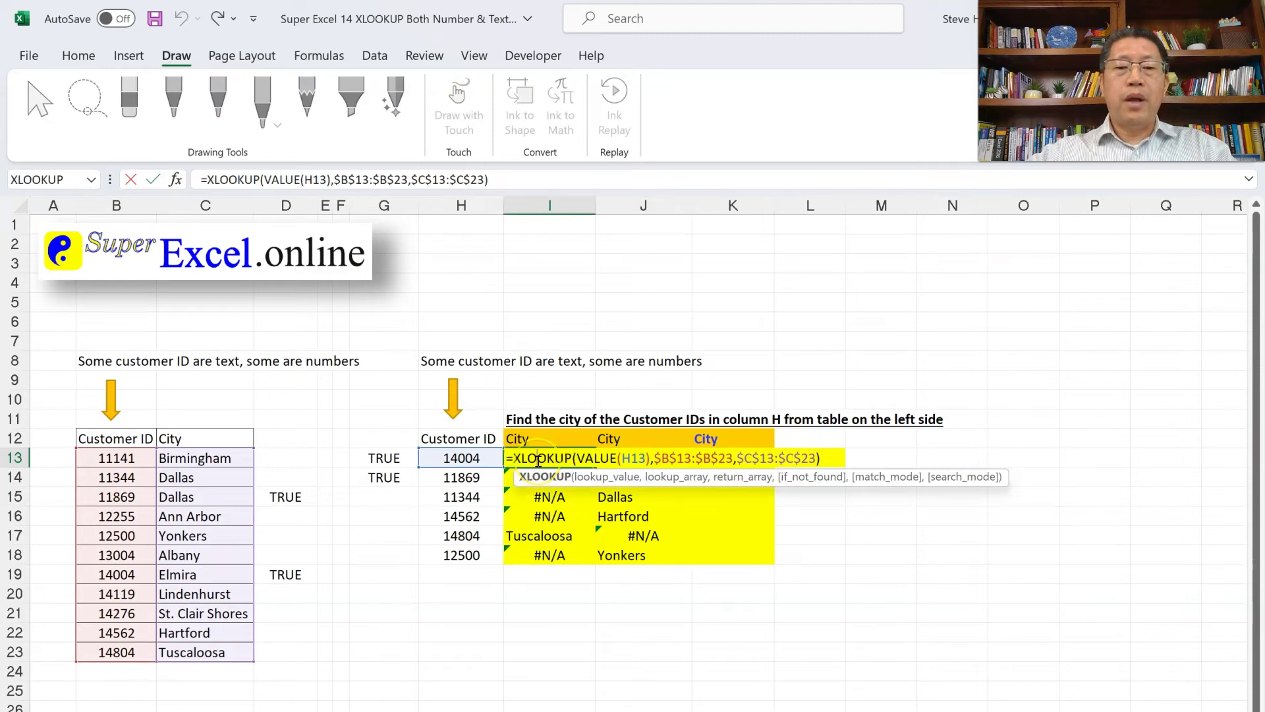
key("Escape")
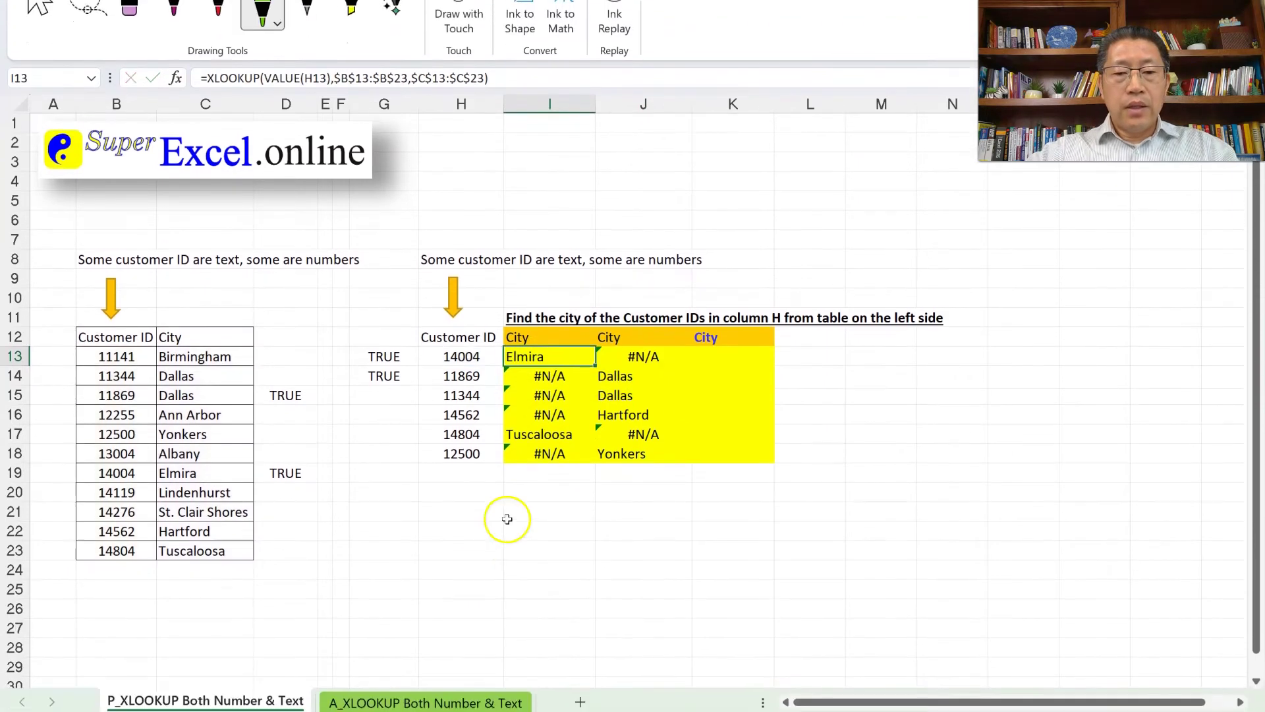
Duplicate the P_XLOOKUP Both Number & Text worksheet, placing the copy directly after the original
left_click_drag(300, 657, 339, 675)
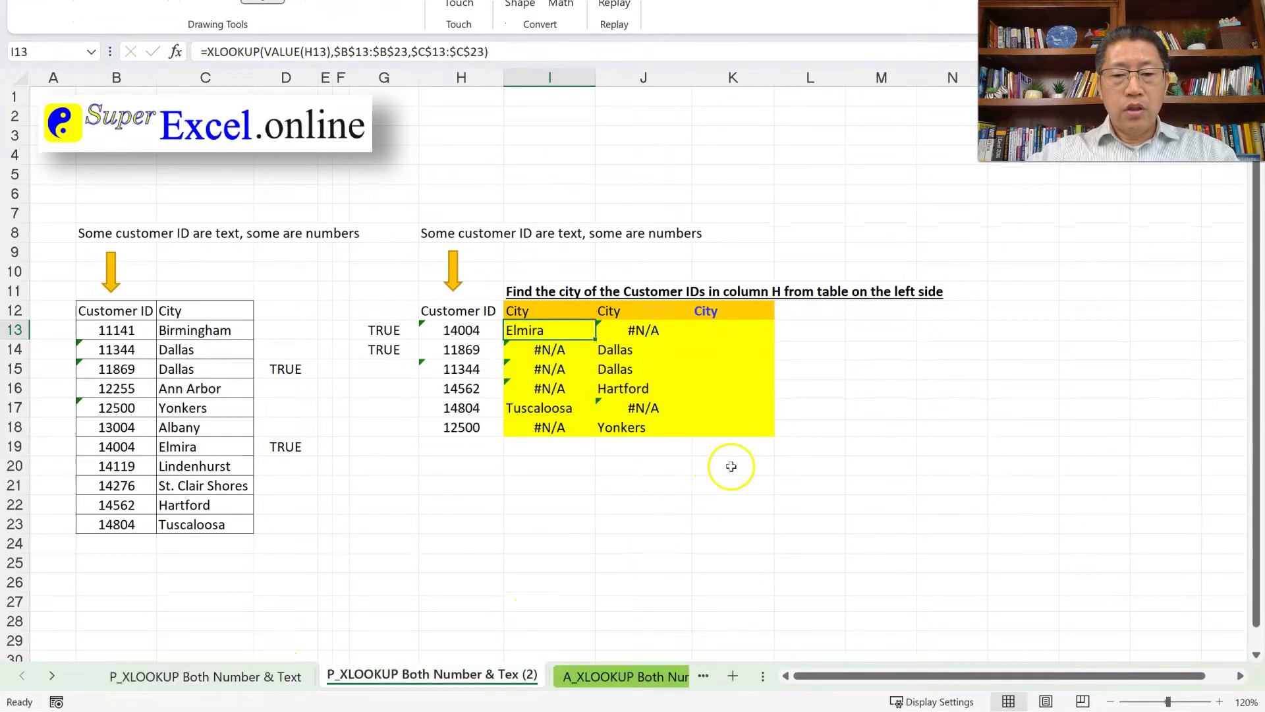
scroll(731, 465, "down", 3)
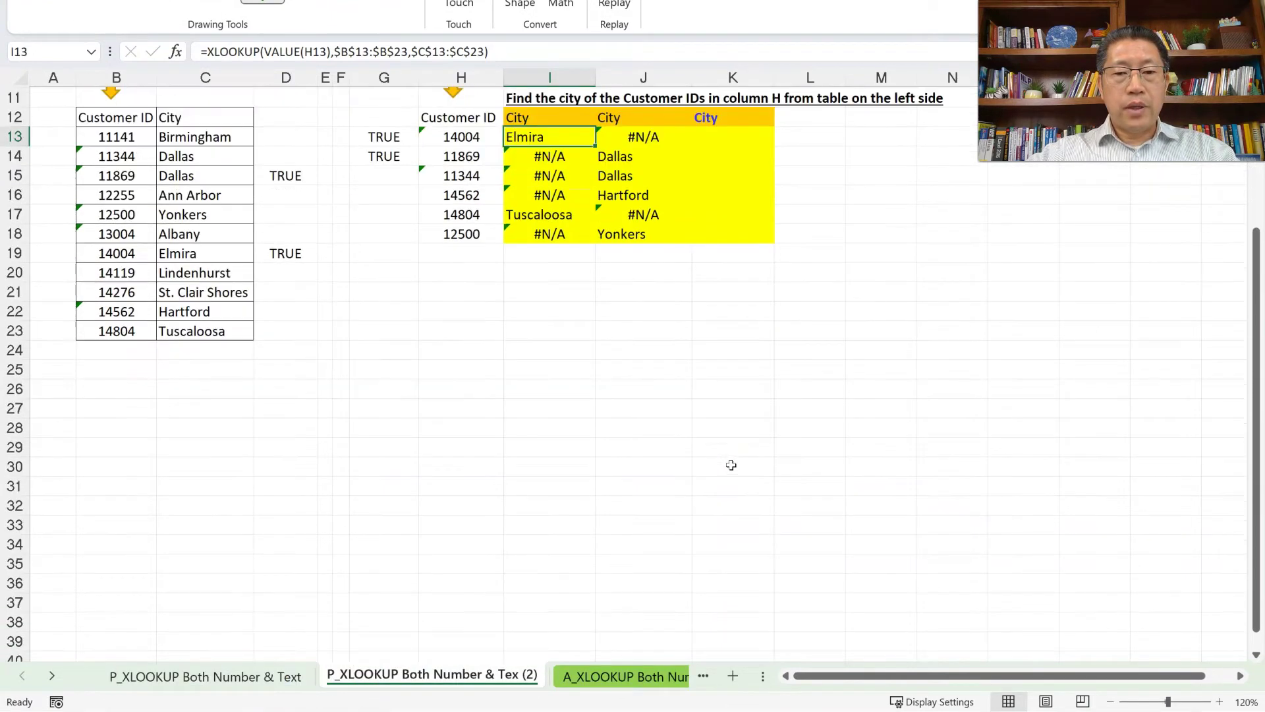
key("ctrl+End")
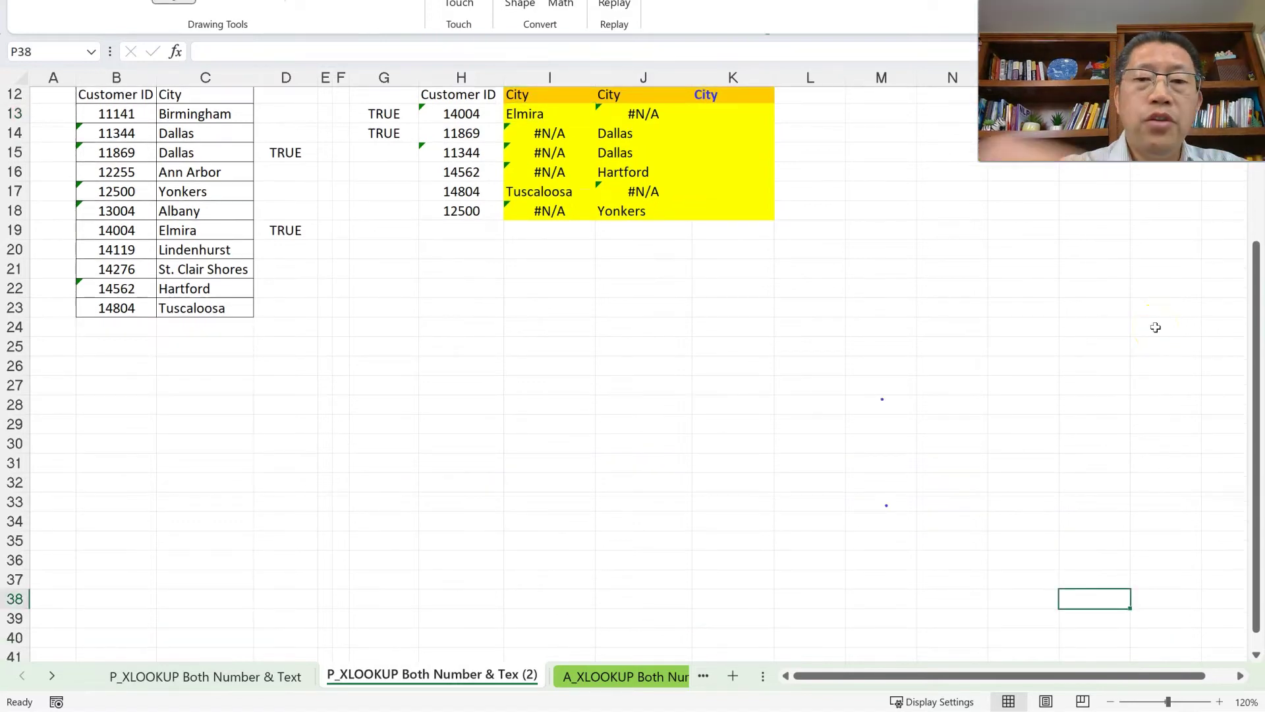
Circle cell K13 in blue ink and handwrite =xlookup( , , ) with three underlined blanks below the tables
mouse_move(750, 113)
left_mouse_down()
mouse_move(711, 112)
mouse_move(749, 119)
mouse_move(743, 103)
left_mouse_up()
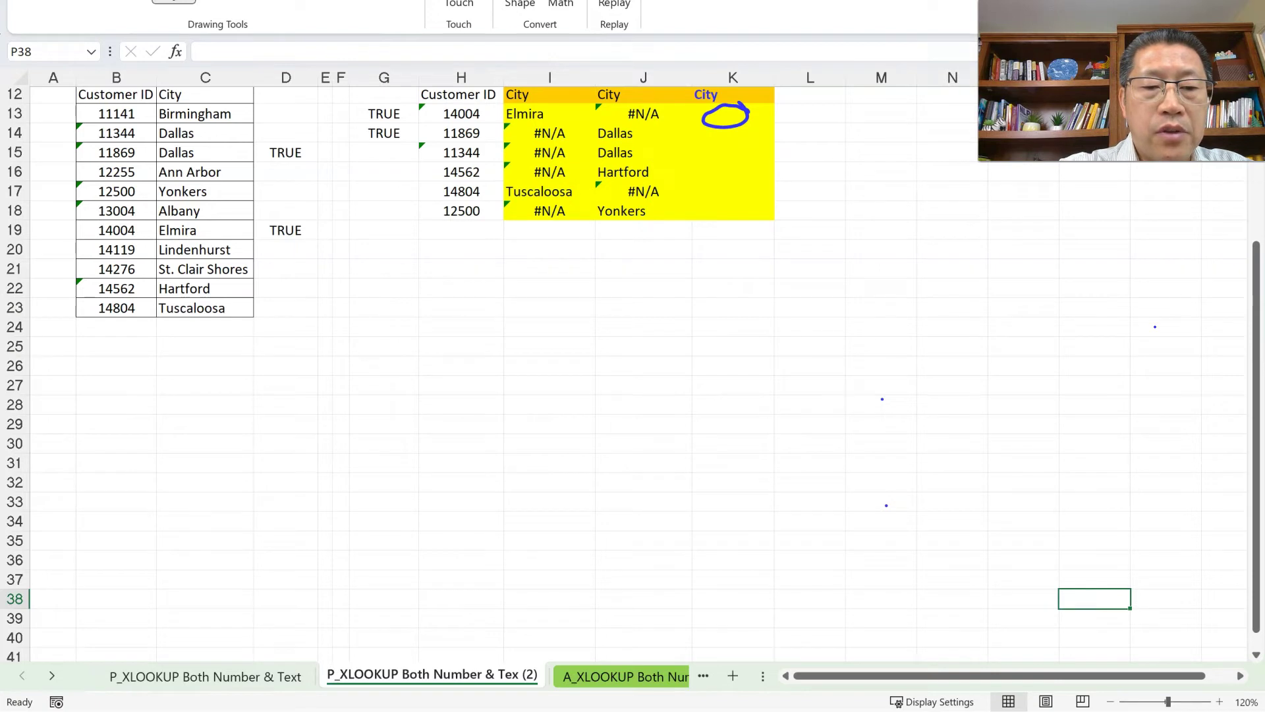
left_click_drag(311, 398, 284, 432)
mouse_move(319, 387)
left_mouse_down()
mouse_move(319, 436)
mouse_move(336, 406)
left_mouse_up()
mouse_move(355, 406)
left_mouse_down()
mouse_move(368, 432)
mouse_move(402, 422)
left_mouse_up()
left_click_drag(409, 407, 420, 422)
mouse_move(448, 368)
left_mouse_down()
mouse_move(451, 438)
mouse_move(674, 440)
mouse_move(685, 471)
left_mouse_up()
left_click_drag(718, 445, 804, 447)
left_click_drag(830, 354, 834, 461)
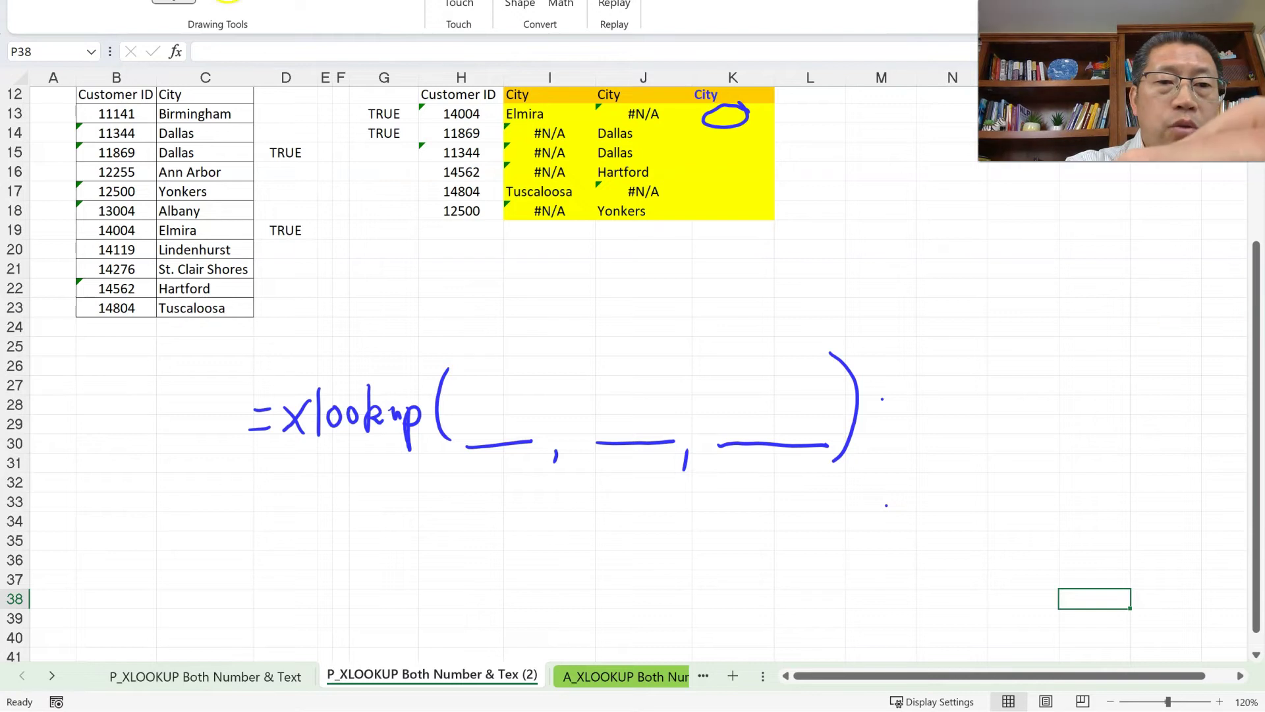
Mark H13 with a red circle and B13:B23 with a red box, drawing matching symbols in the first two blanks
left_click_drag(478, 110, 453, 100)
left_click_drag(504, 395, 491, 394)
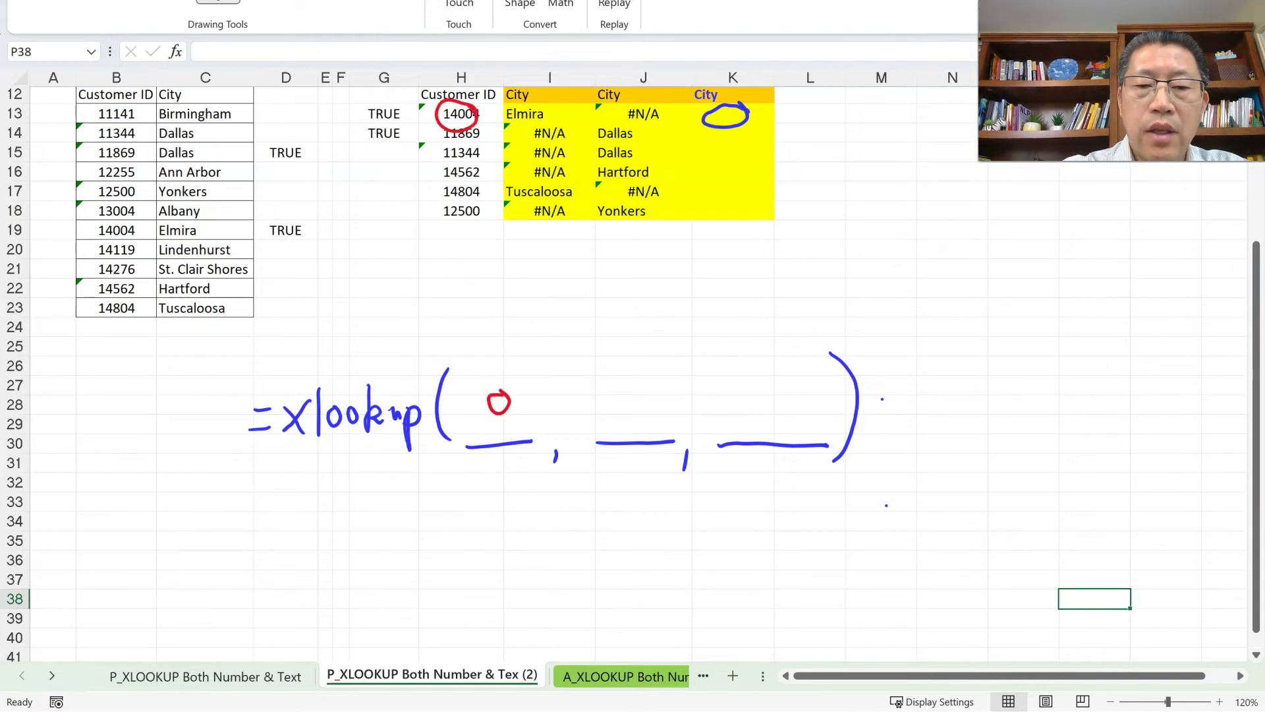
mouse_move(612, 361)
left_mouse_down()
mouse_move(614, 421)
mouse_move(651, 411)
mouse_move(621, 422)
left_mouse_up()
mouse_move(77, 97)
left_mouse_down()
mouse_move(151, 113)
mouse_move(150, 318)
mouse_move(77, 235)
mouse_move(140, 317)
left_mouse_up()
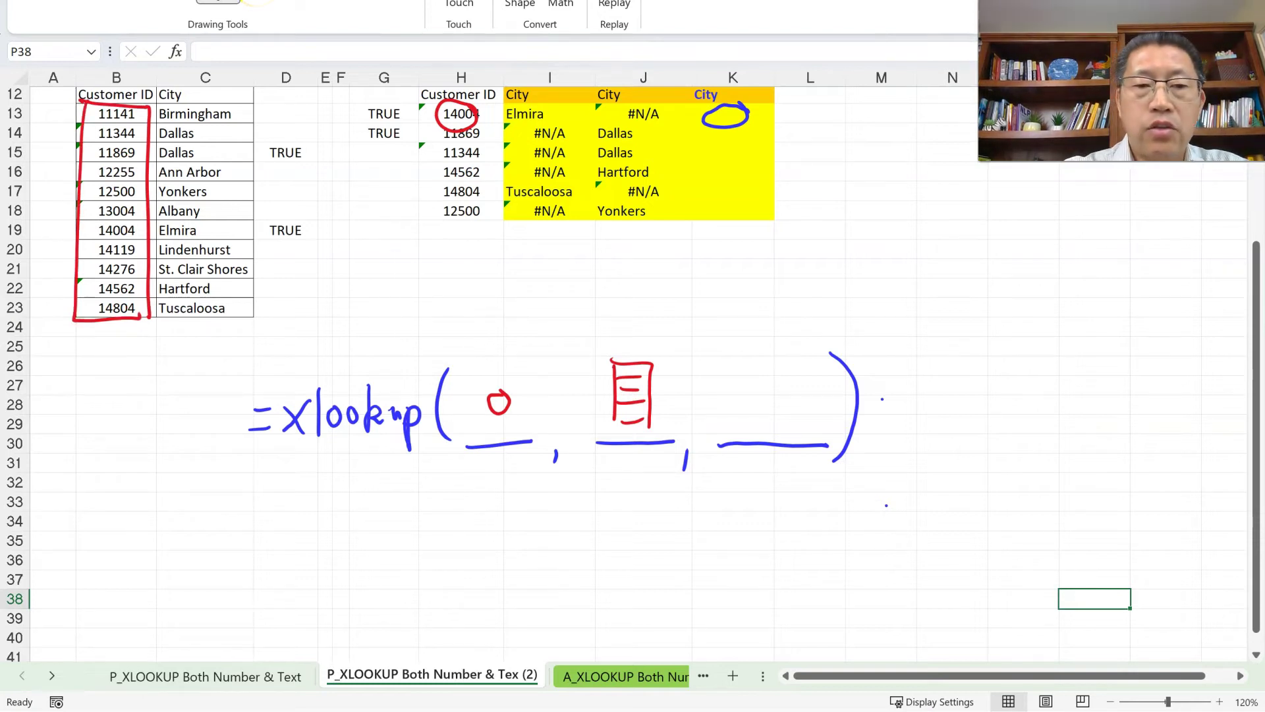
Draw a green table symbol in the third blank and outline the cities in C13:C23 in green ink
mouse_move(746, 364)
left_mouse_down()
mouse_move(746, 417)
mouse_move(783, 423)
mouse_move(772, 395)
left_mouse_up()
left_click_drag(749, 412, 771, 410)
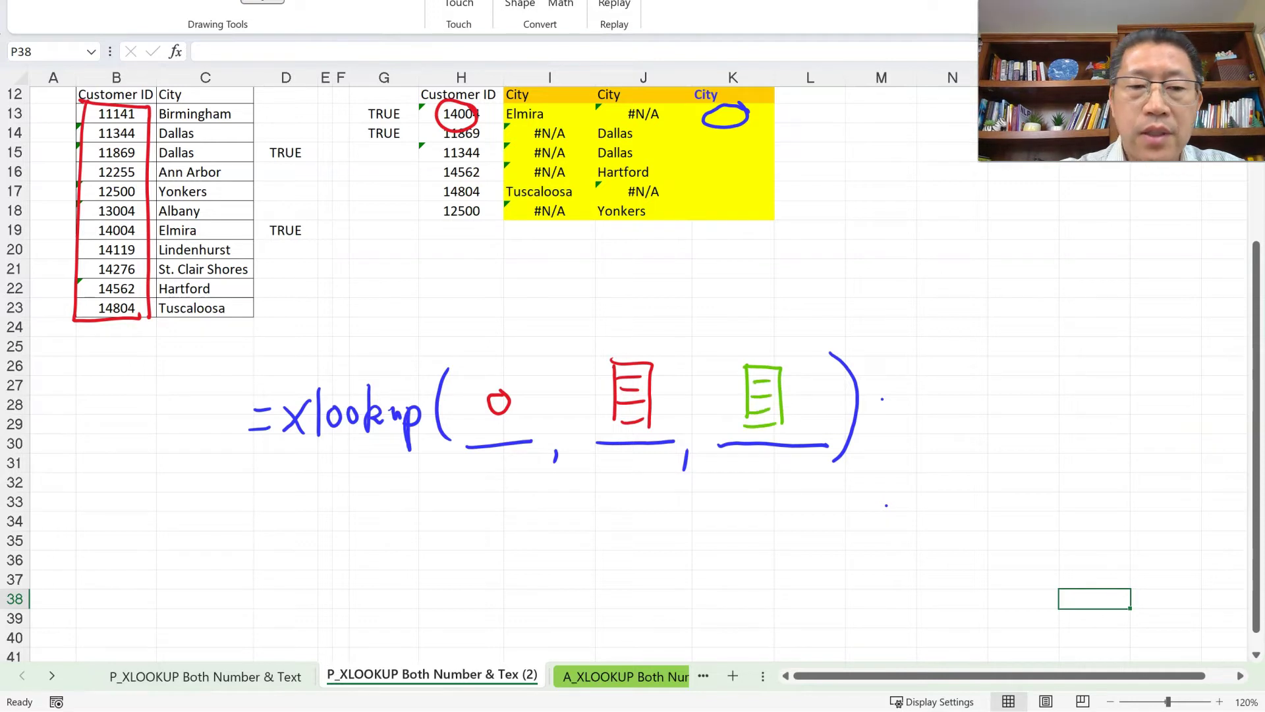
left_click_drag(160, 103, 253, 315)
mouse_move(160, 105)
left_mouse_down()
mouse_move(162, 322)
mouse_move(247, 311)
left_mouse_up()
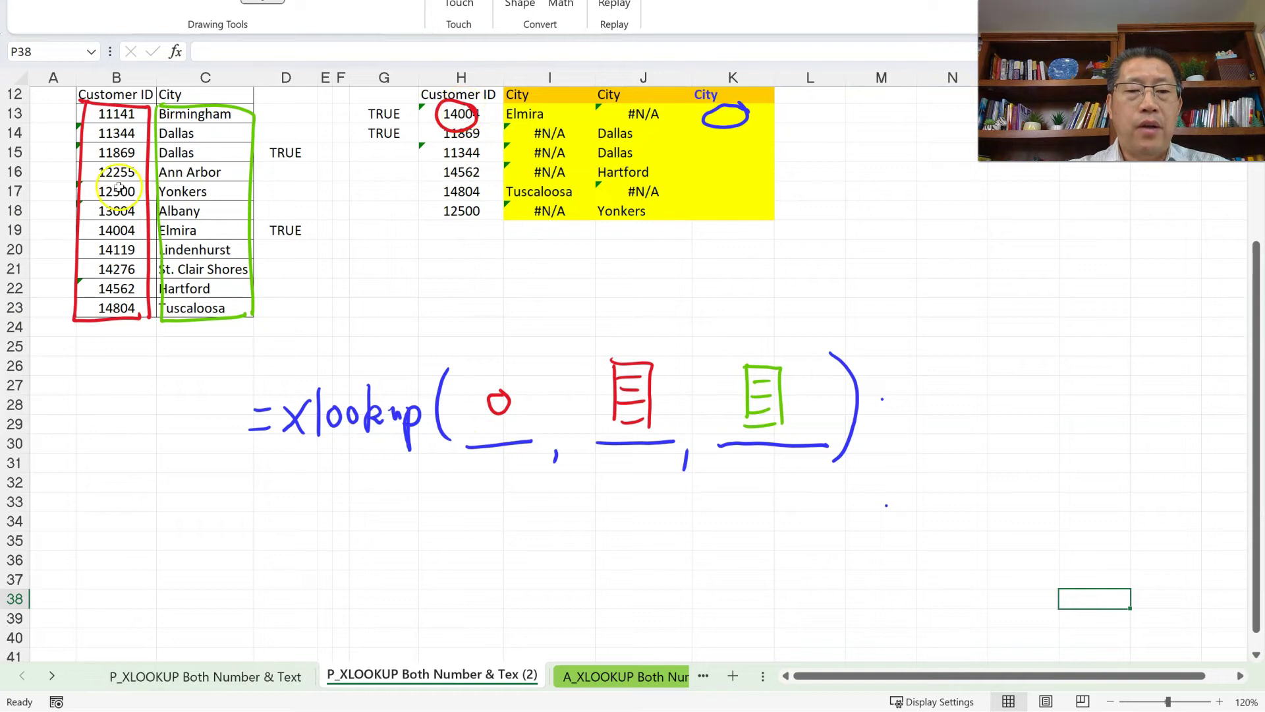
Replace the red circle in the first blank of the handwritten formula with a green value( ) around a red circle
left_click(499, 401)
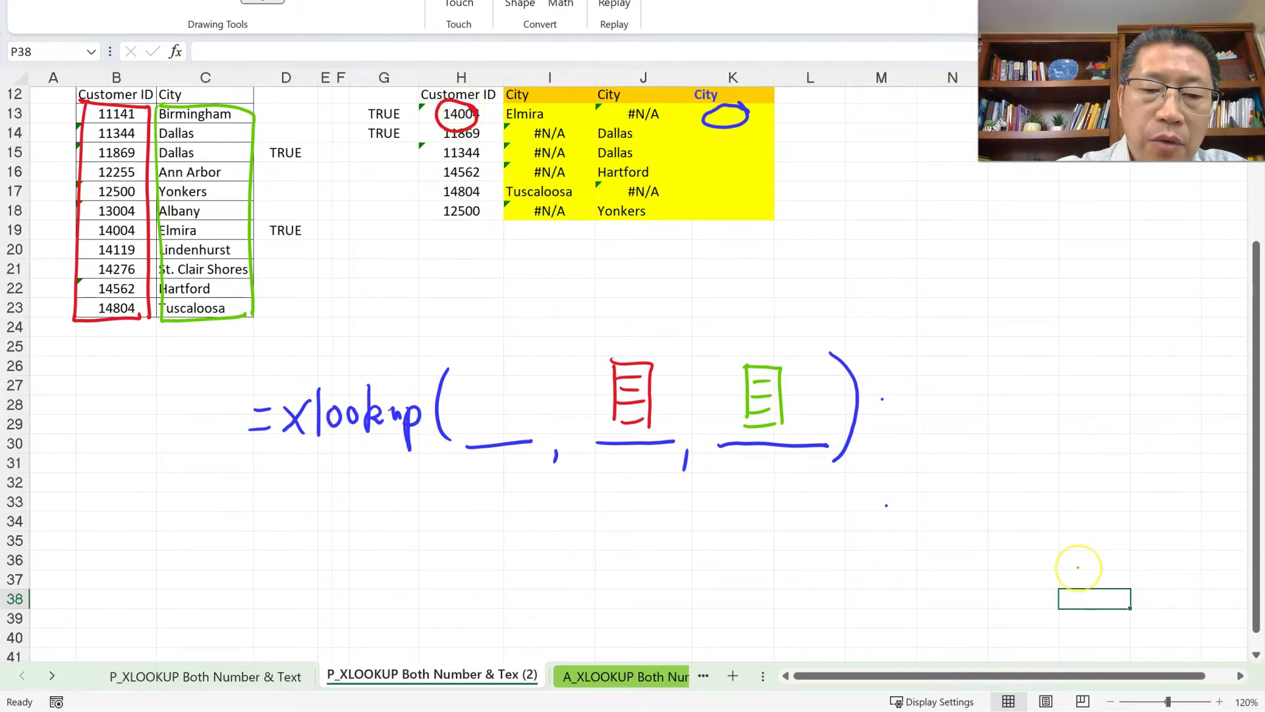
left_click_drag(444, 400, 469, 415)
mouse_move(476, 399)
left_mouse_down()
mouse_move(485, 415)
mouse_move(535, 418)
mouse_move(516, 393)
left_mouse_up()
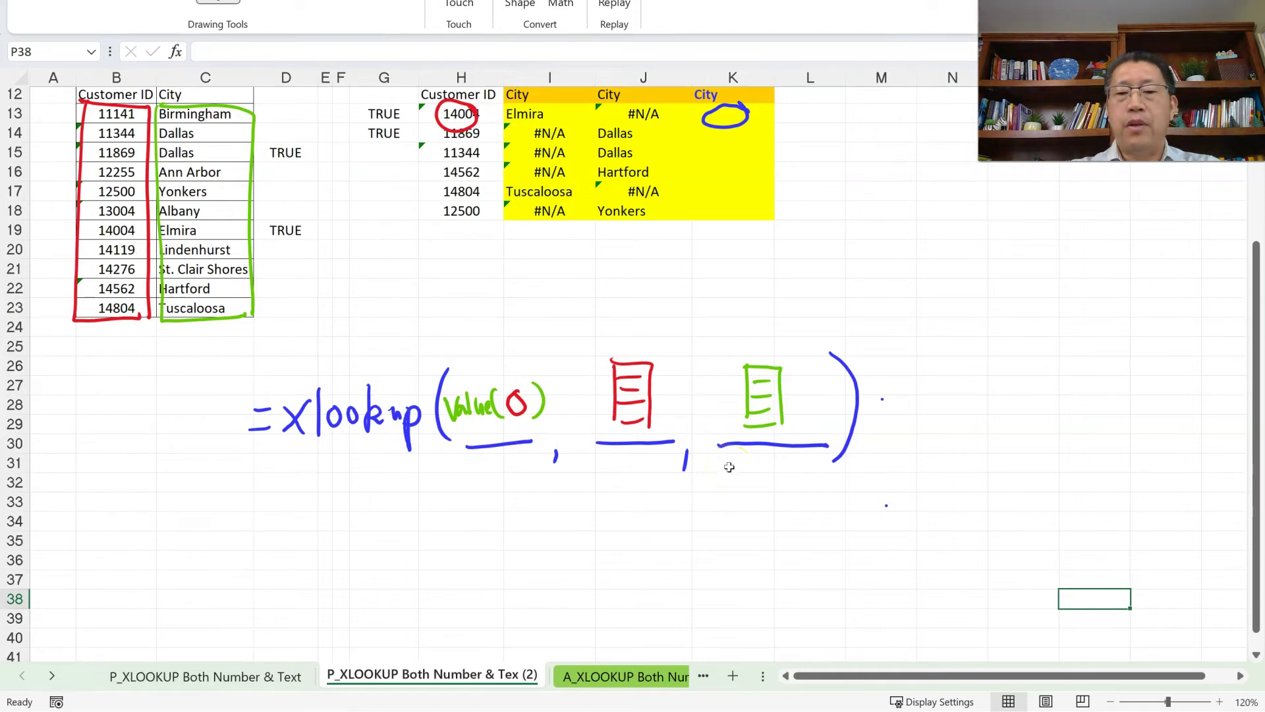
Remove the closing parenthesis of the handwritten formula and add a comma, a long fourth blank and a new closing parenthesis
key("ctrl+z")
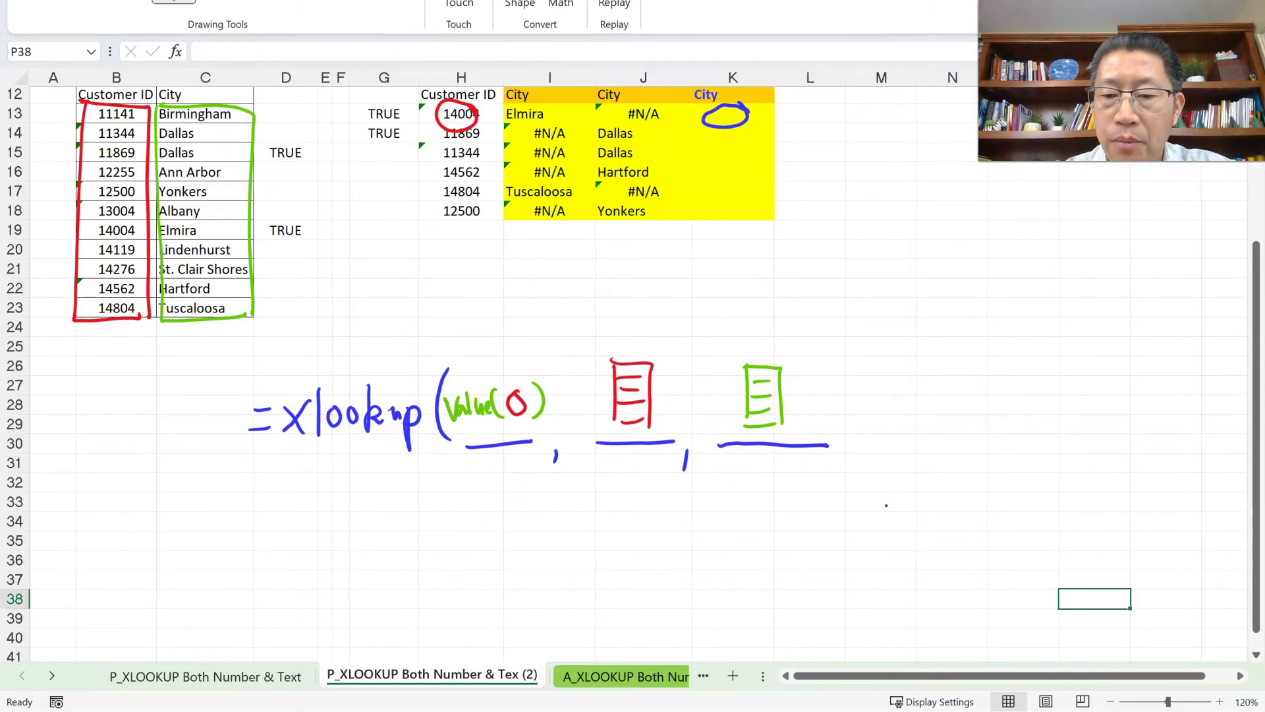
left_click_drag(867, 448, 1184, 448)
left_click_drag(1176, 366, 1187, 455)
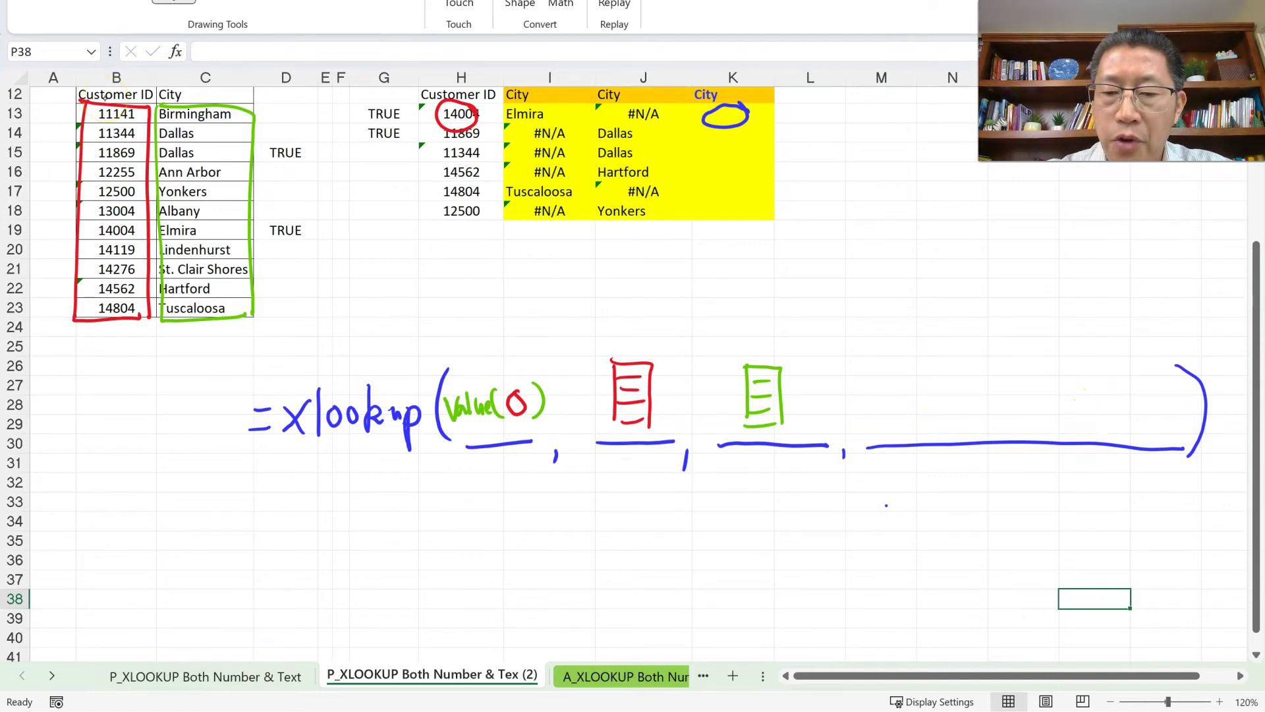
Write a nested purple xlookup( , , ) in the fourth blank, filled with red circle &"", red table and green table symbols
left_click_drag(873, 385, 855, 406)
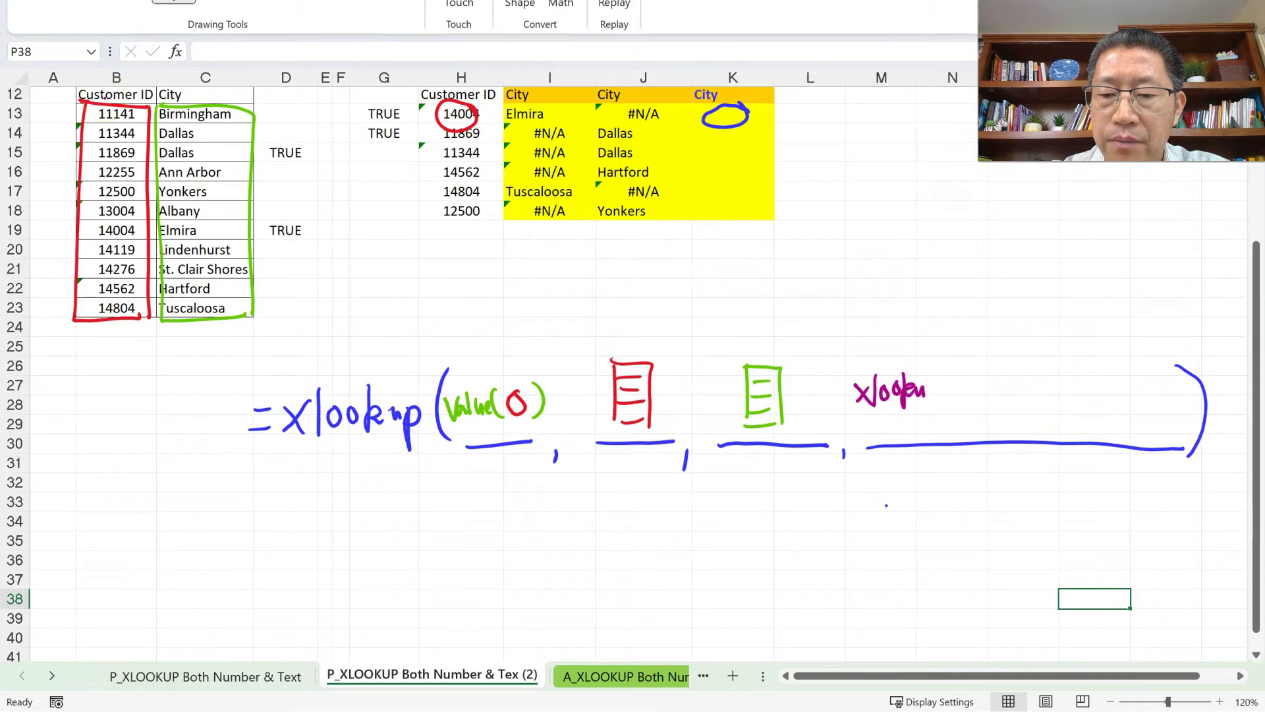
left_click_drag(964, 409, 1036, 400)
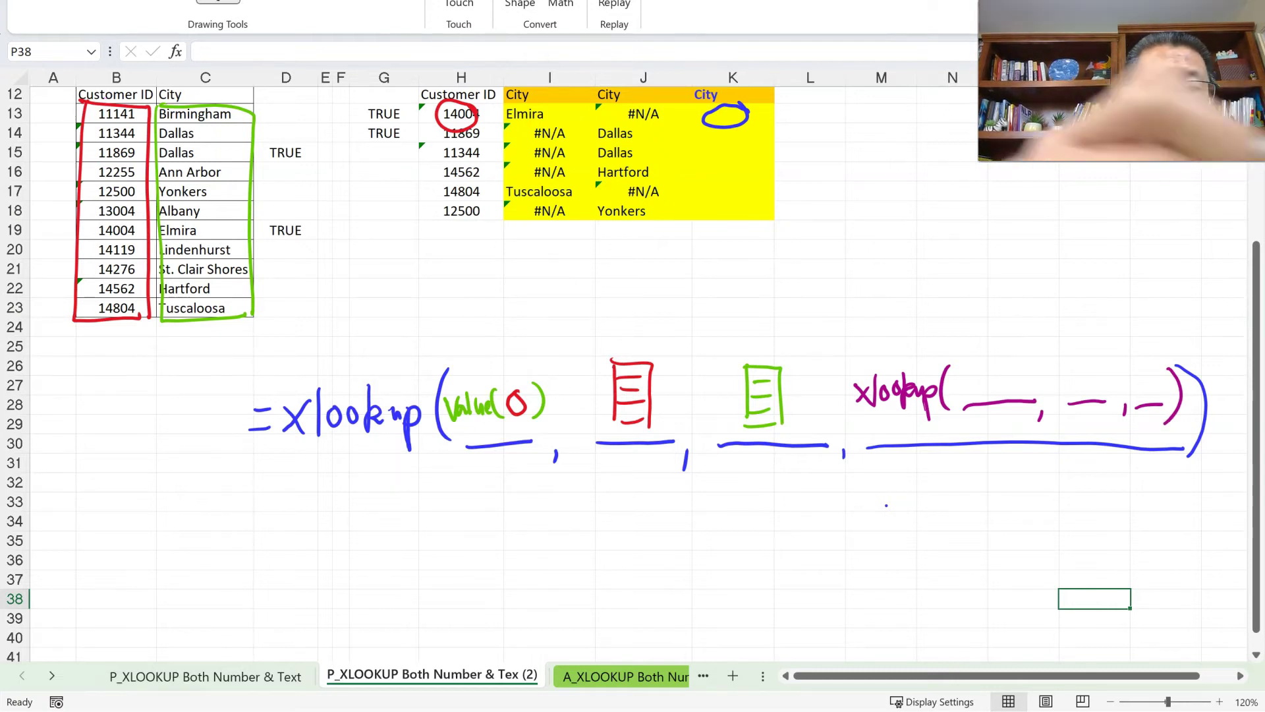
left_click_drag(964, 373, 974, 366)
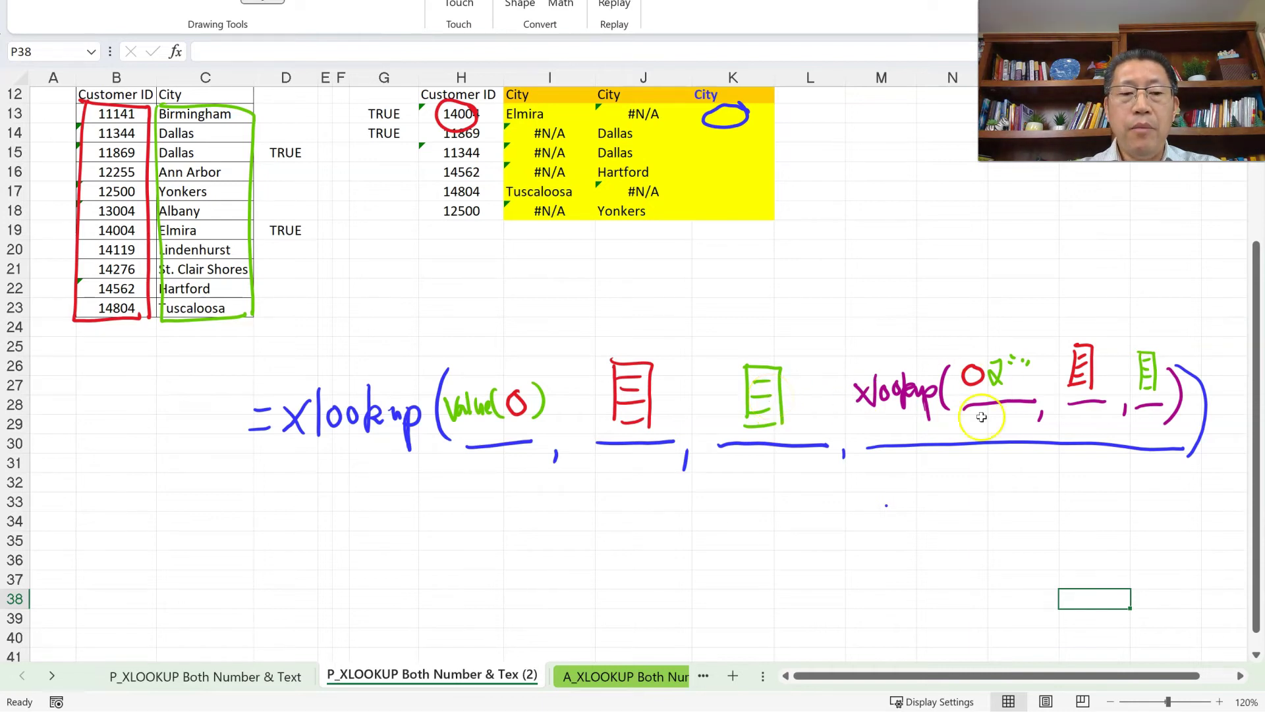
Begin an XLOOKUP formula in K13 of the P_XLOOKUP Both Number & Text sheet with VALUE(H13) as its lookup value
left_click(293, 671)
left_click(741, 335)
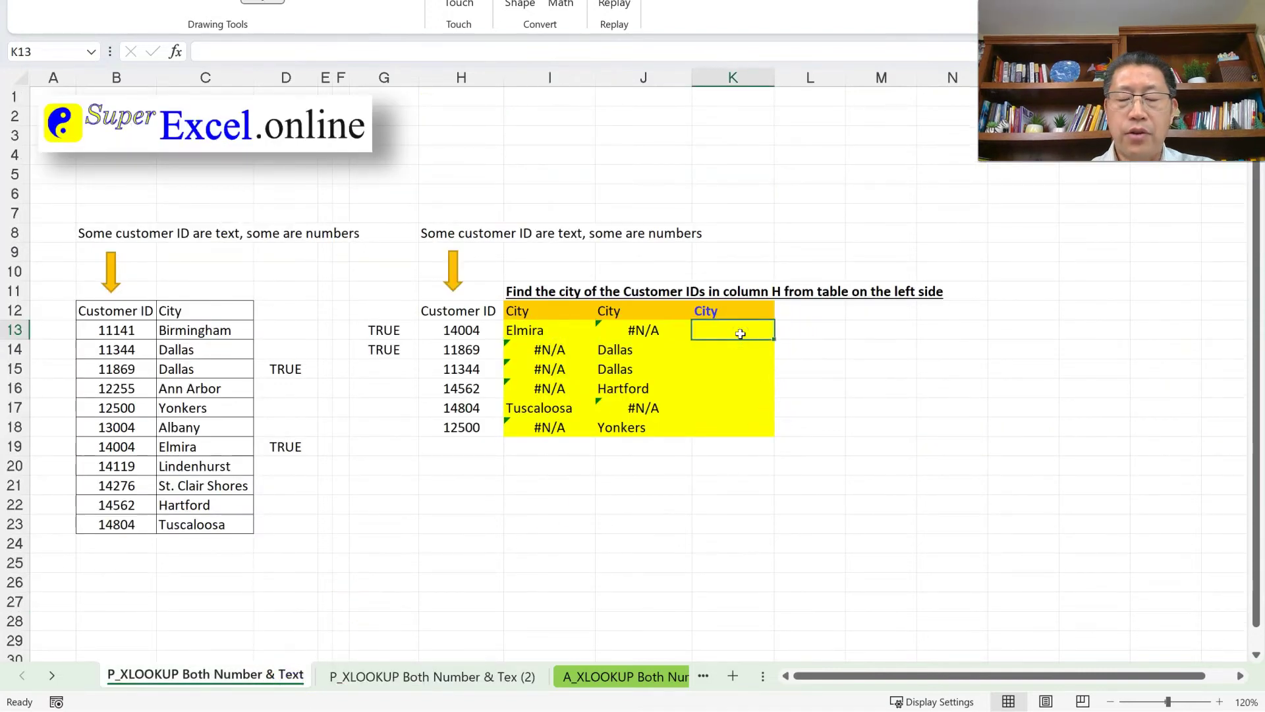
type("=")
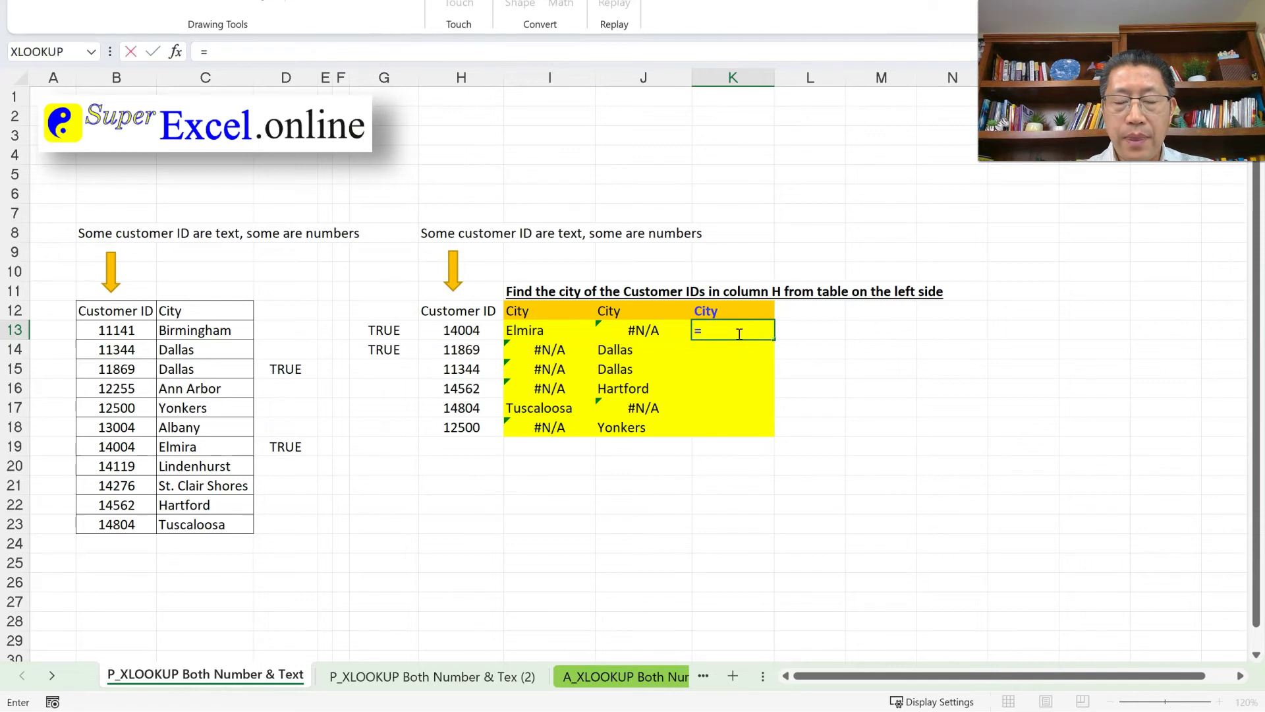
type("xl")
key("Tab")
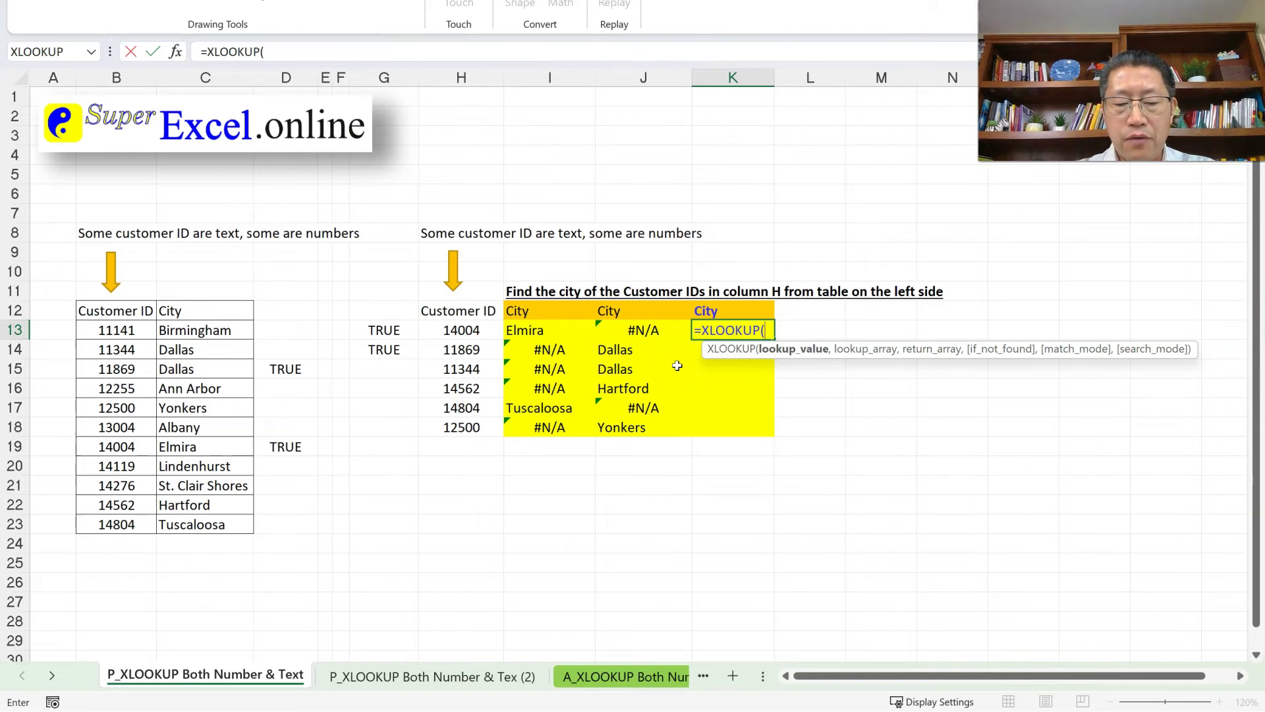
type("va")
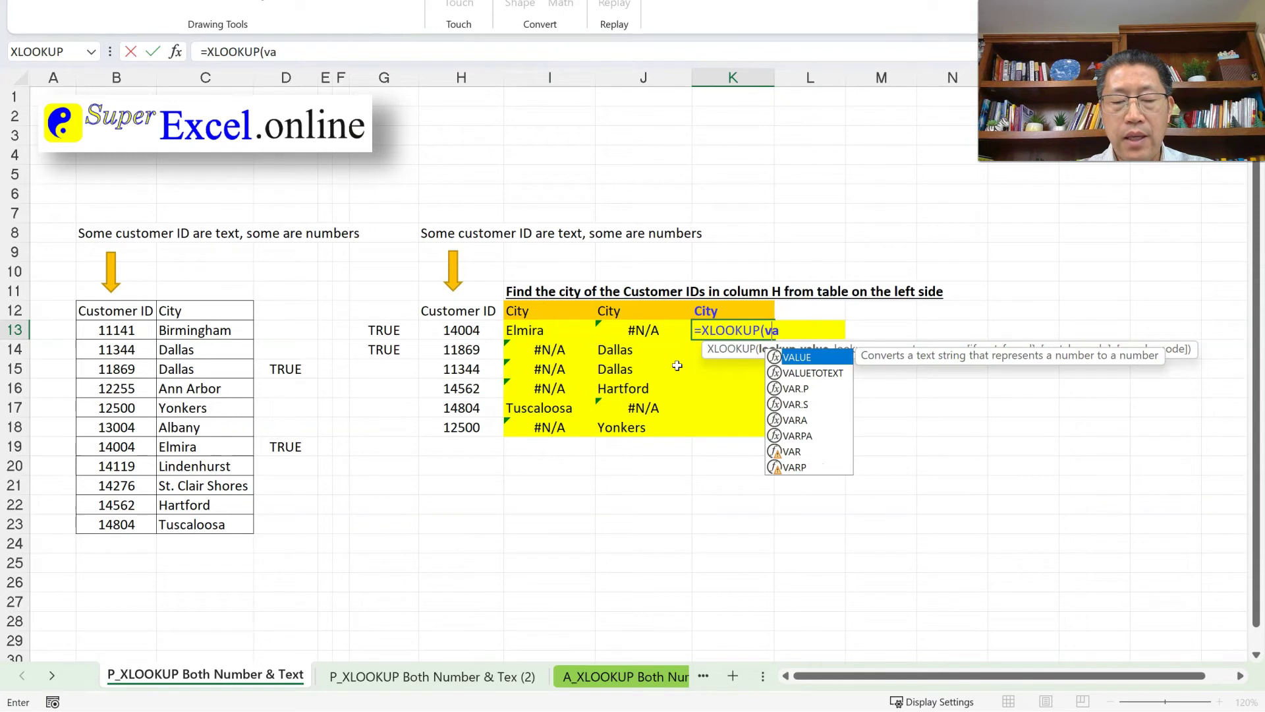
key("Tab")
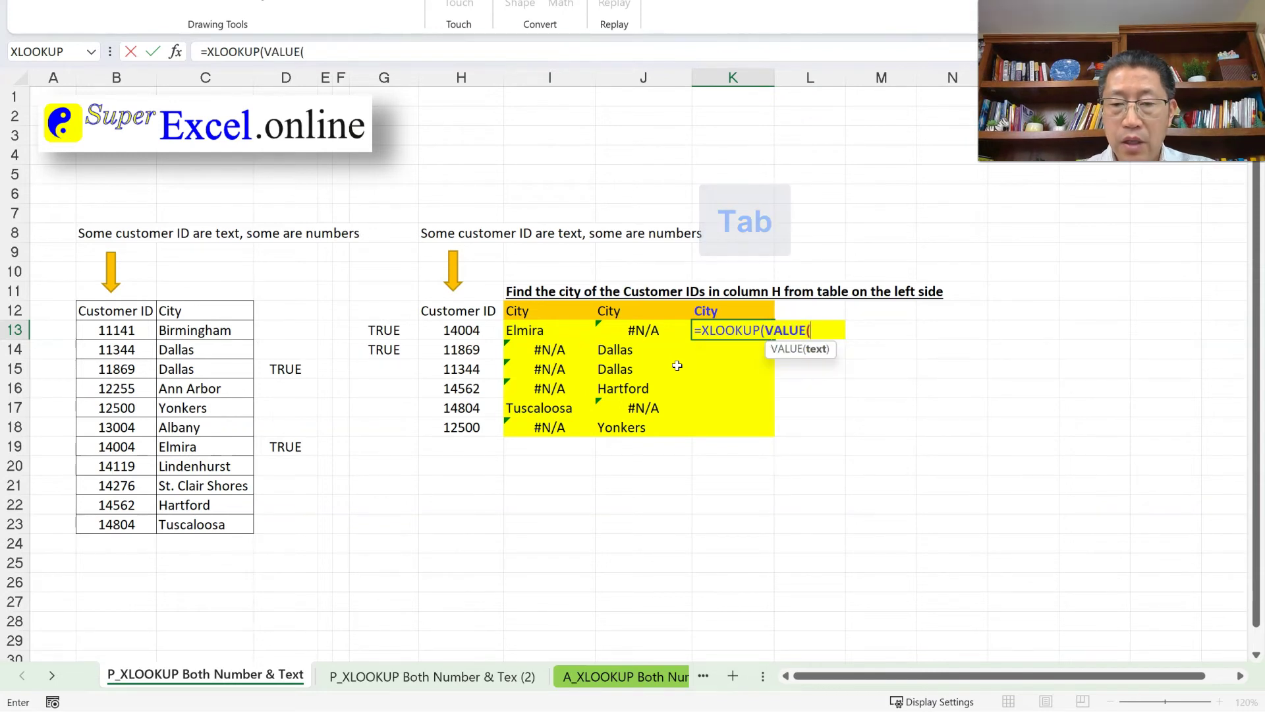
key("Left")
key("Left")
key("Left")
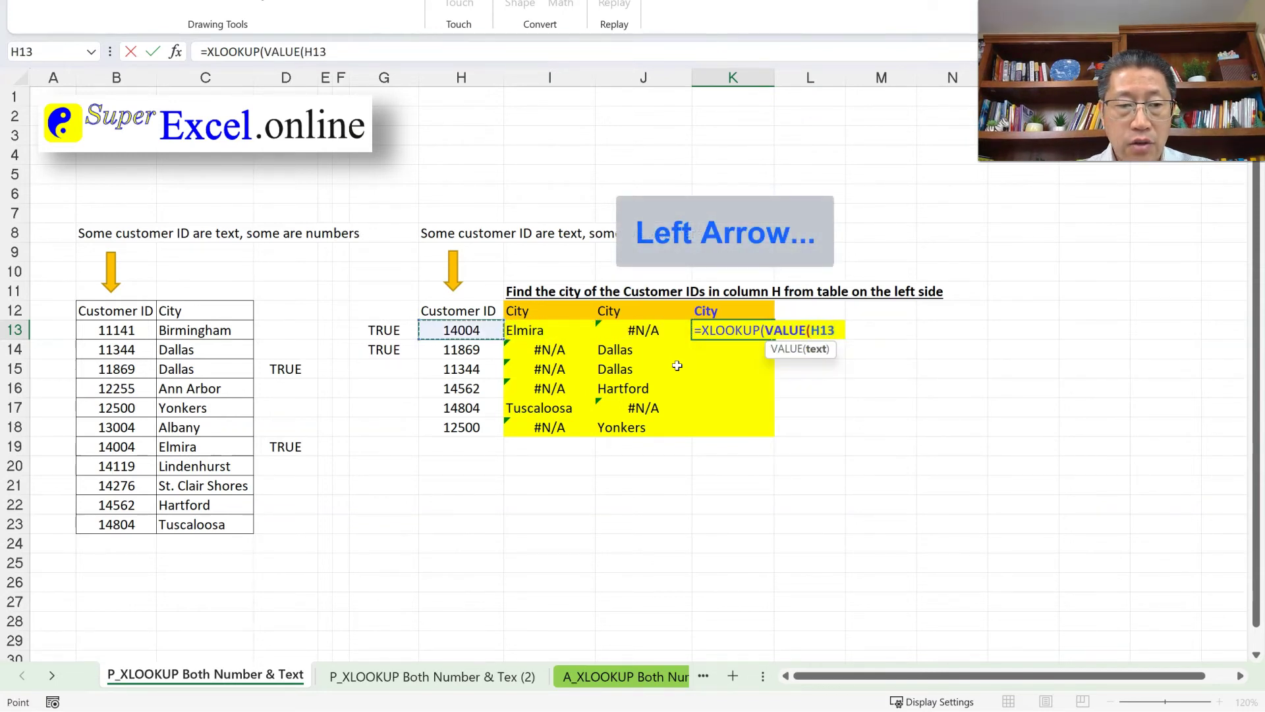
type(")")
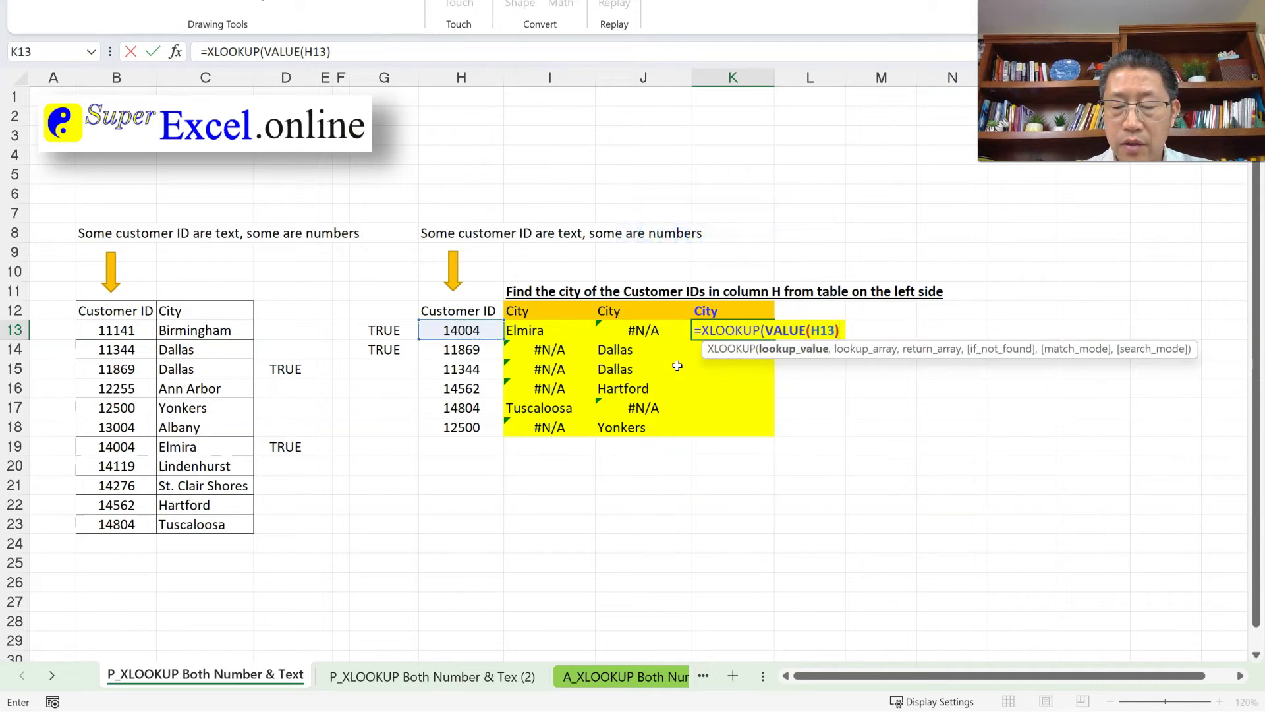
Add the customer ID range $B$13:$B$23 as the absolute lookup array of the XLOOKUP in K13
type(",")
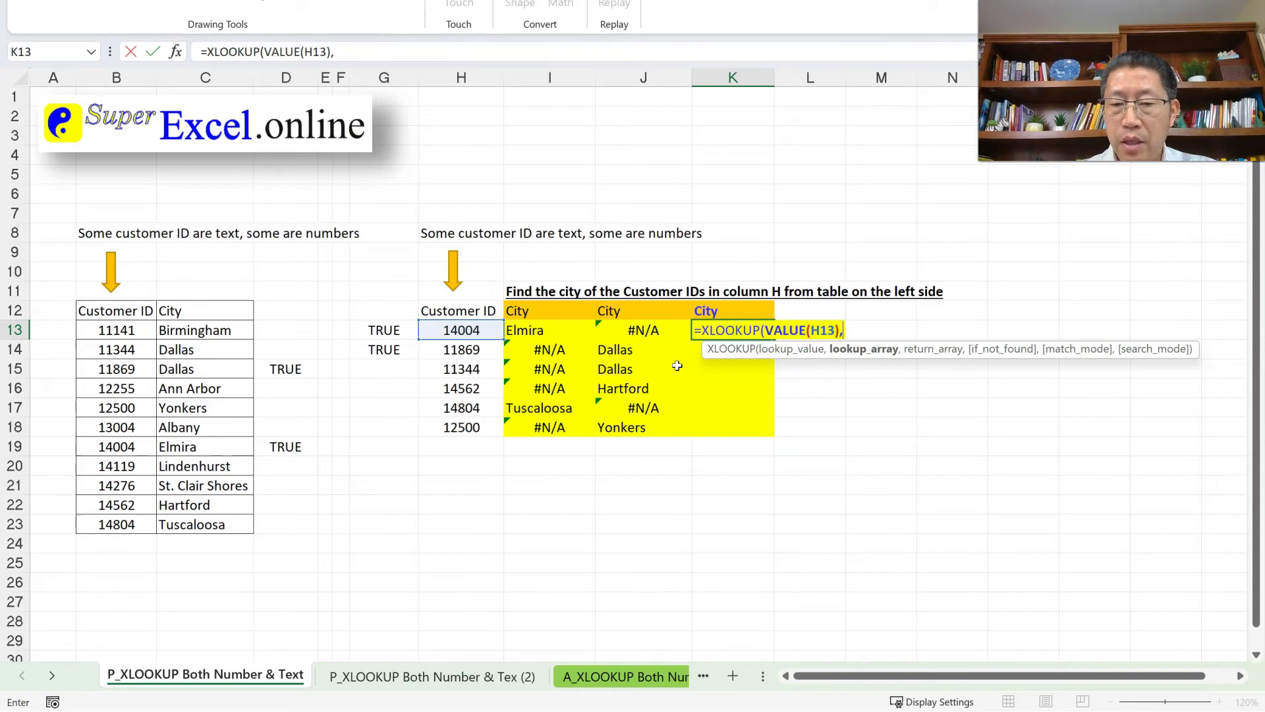
key("Left")
key("Left")
key("Left")
key("Left")
key("Left")
key("Left")
key("Left")
key("Left")
key("Left")
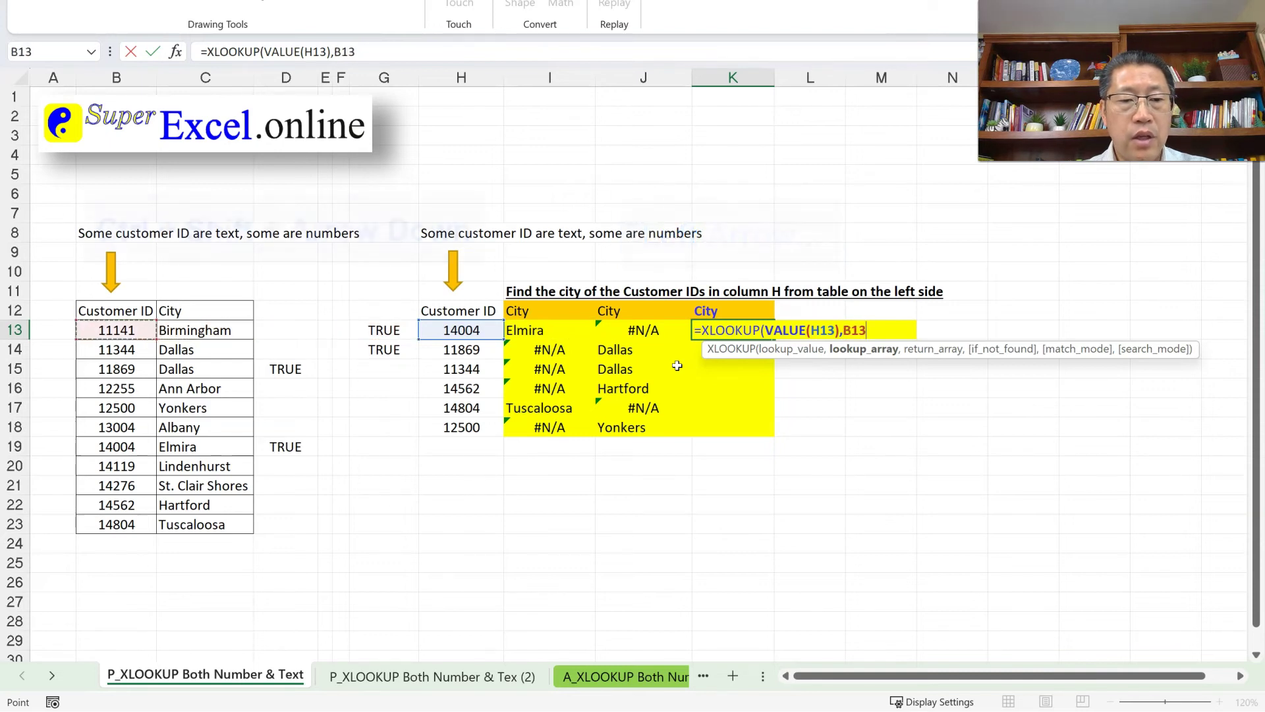
key("ctrl+shift+Down")
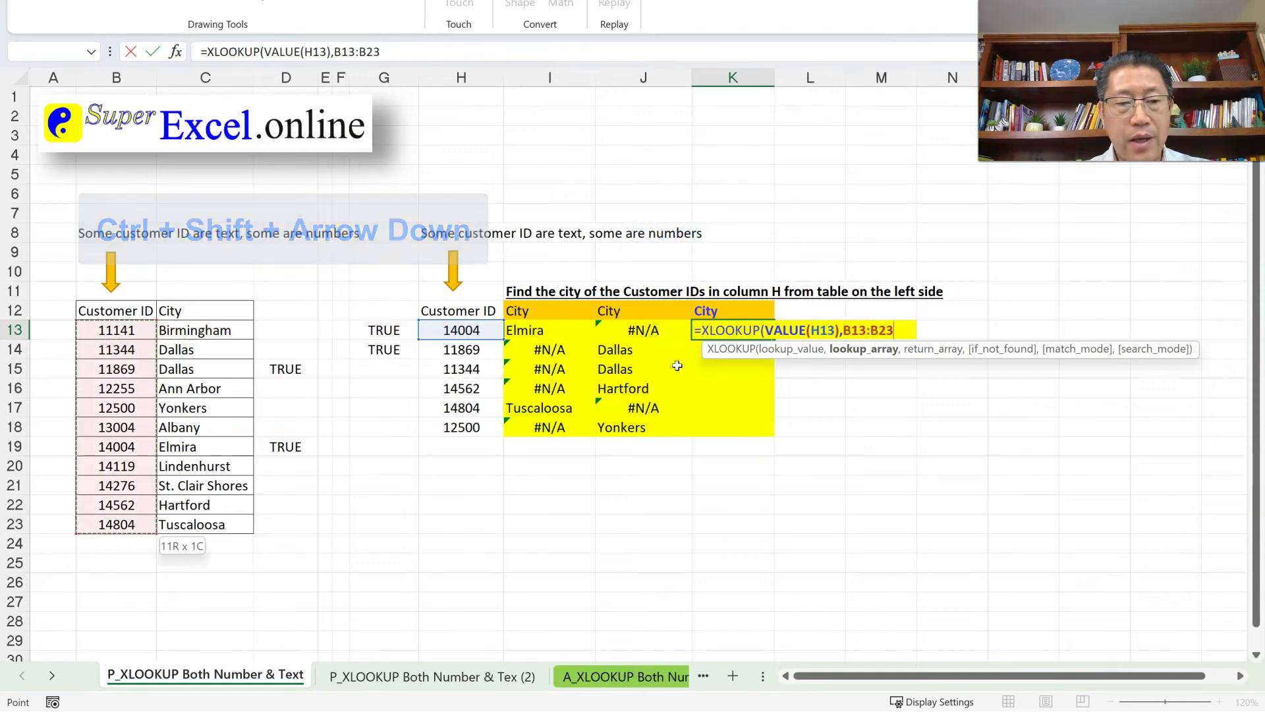
key("F4")
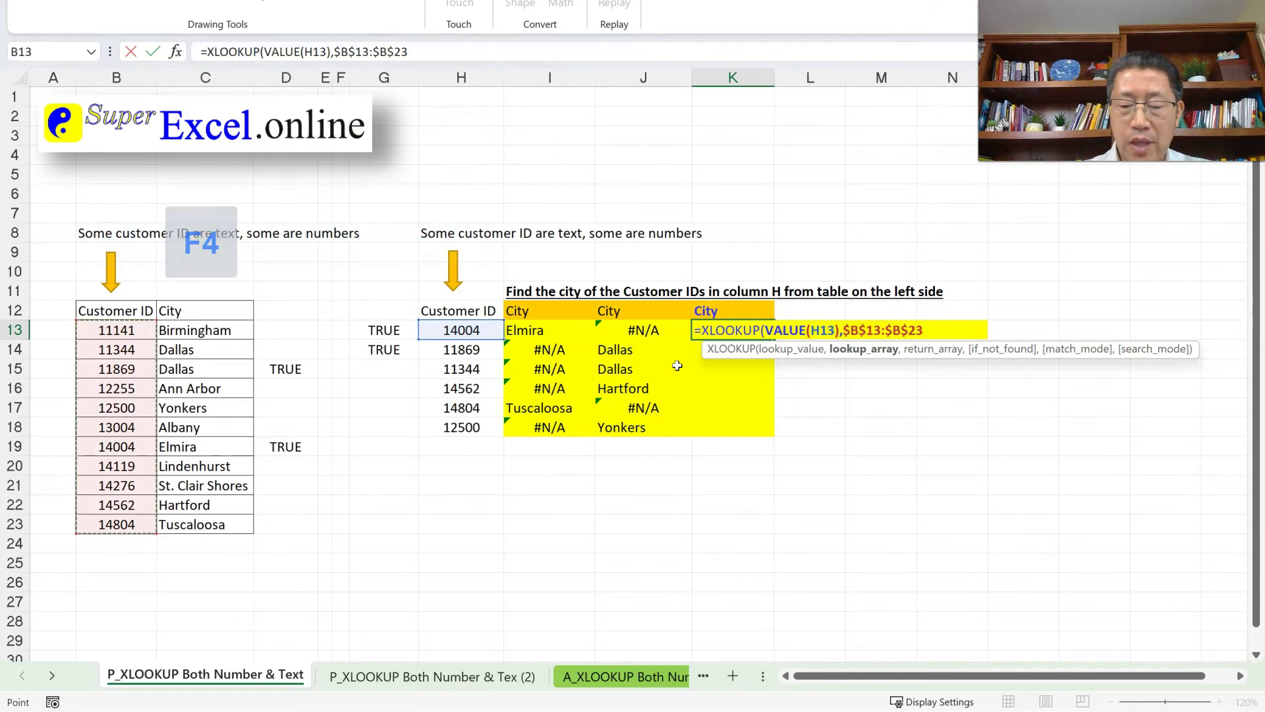
Add the city range $C$13:$C$23 as the absolute return array of the outer XLOOKUP
type(",")
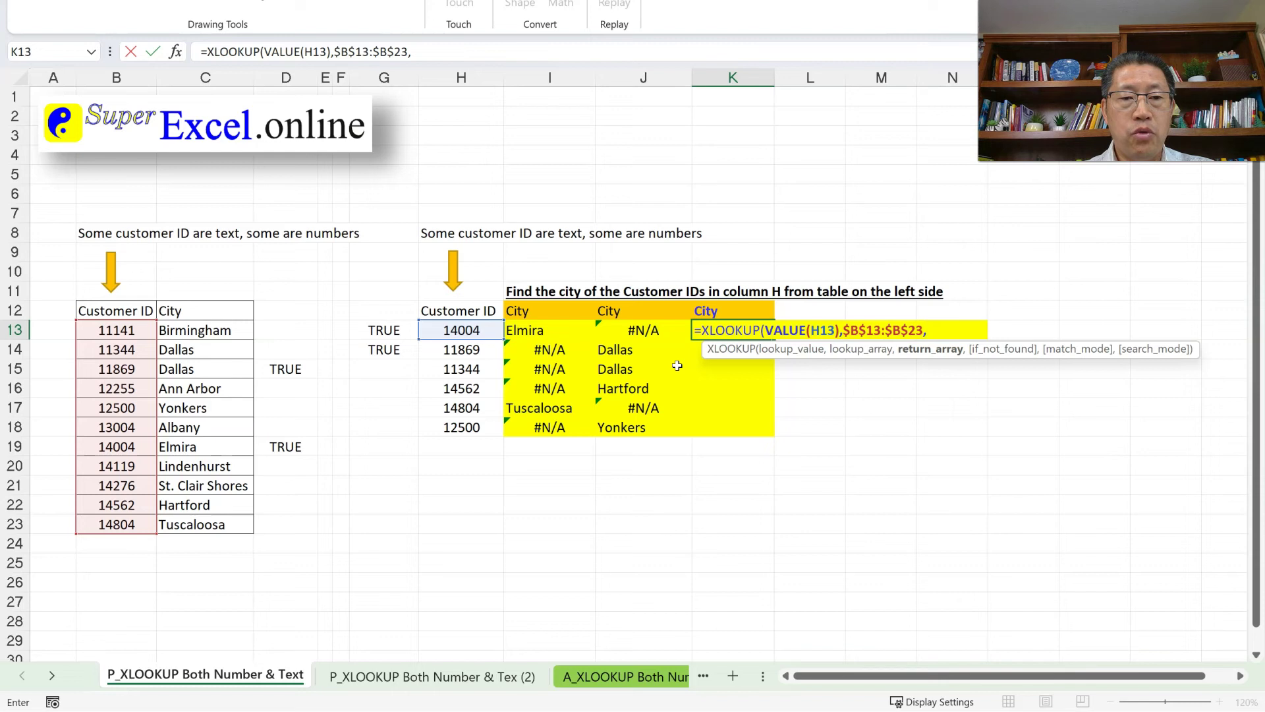
key("Left")
key("Left")
key("Left")
key("Left")
key("Left")
key("Left")
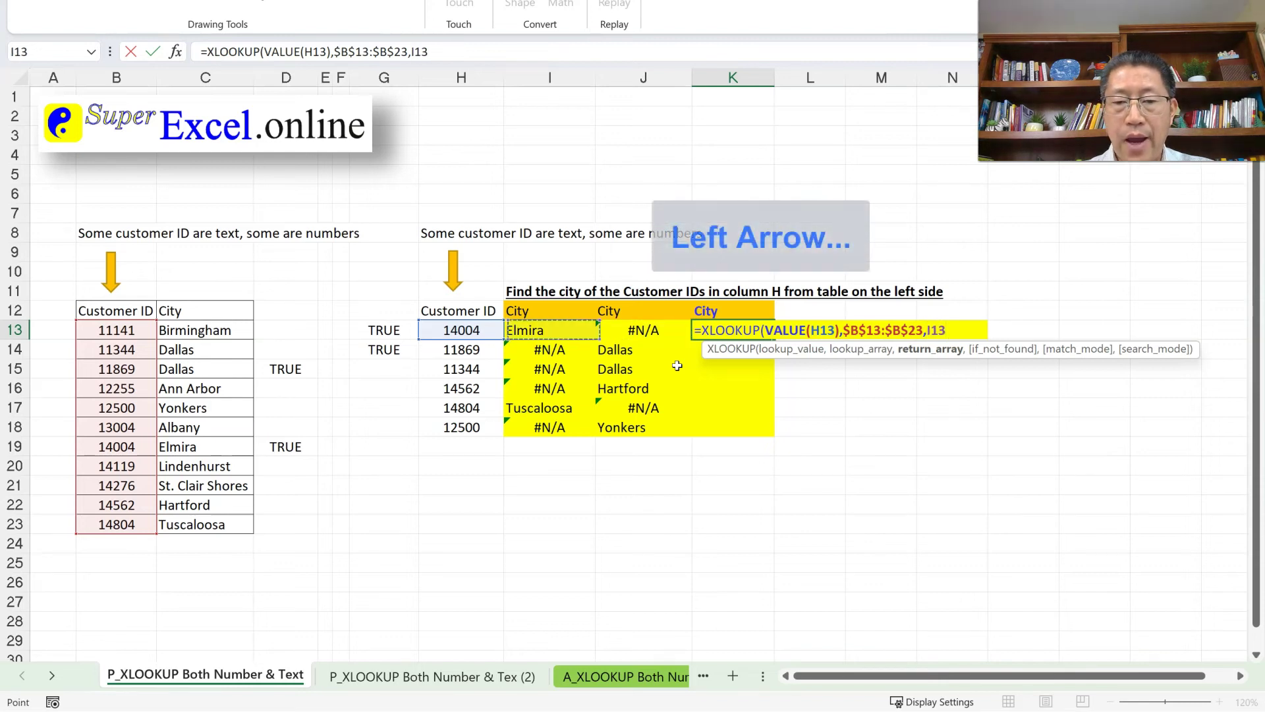
key("Left")
key("Left")
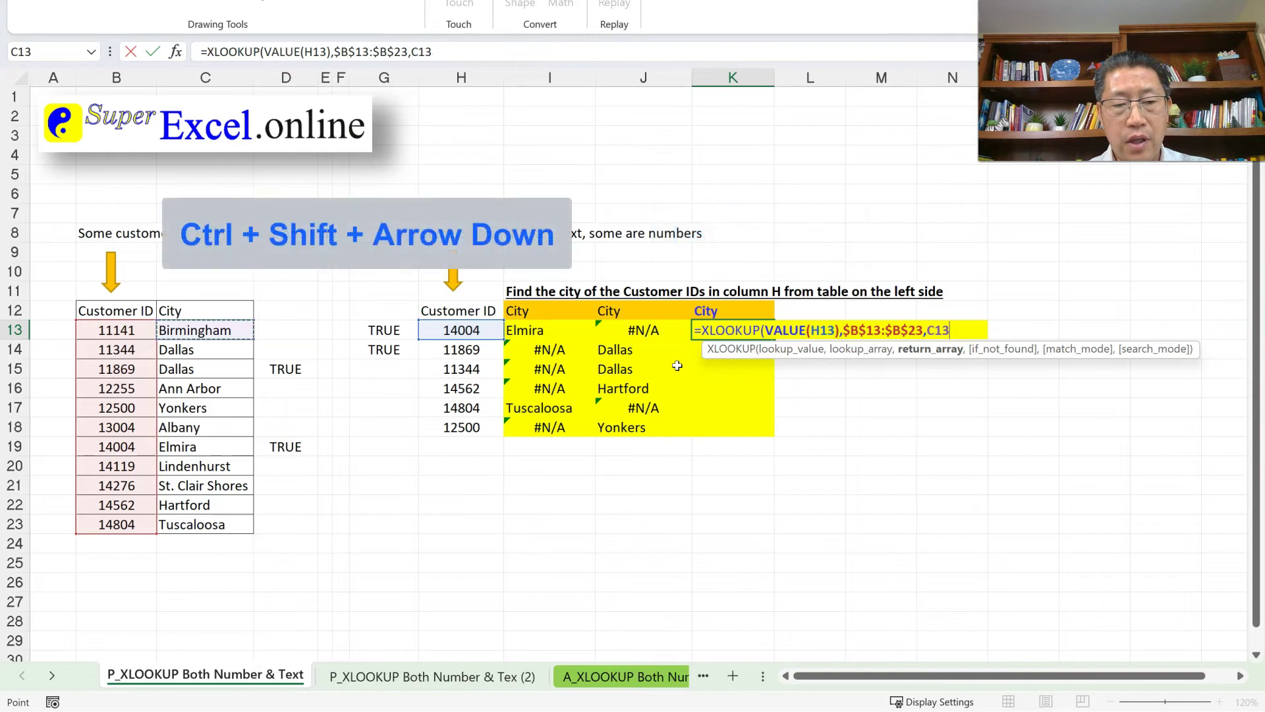
key("ctrl+shift+Down")
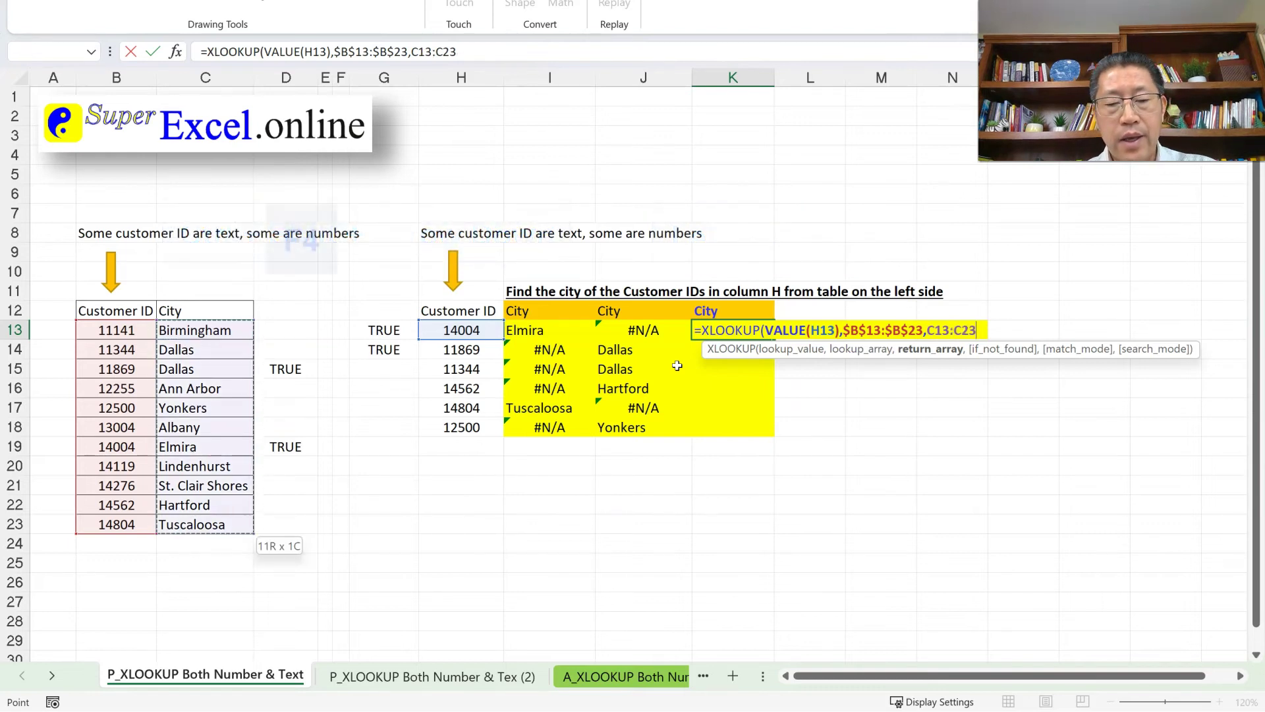
key("F4")
Start a nested XLOOKUP as the if_not_found argument, with H13&"" as its lookup value
type(",")
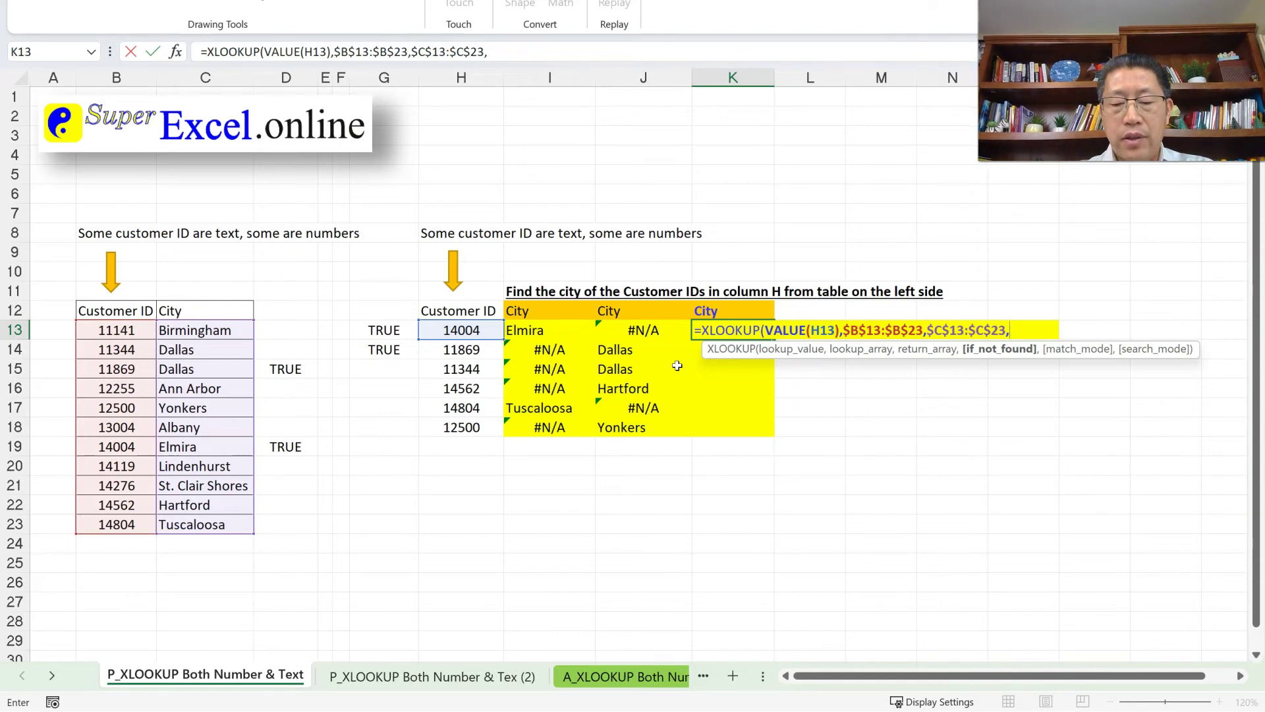
type("xl")
key("Tab")
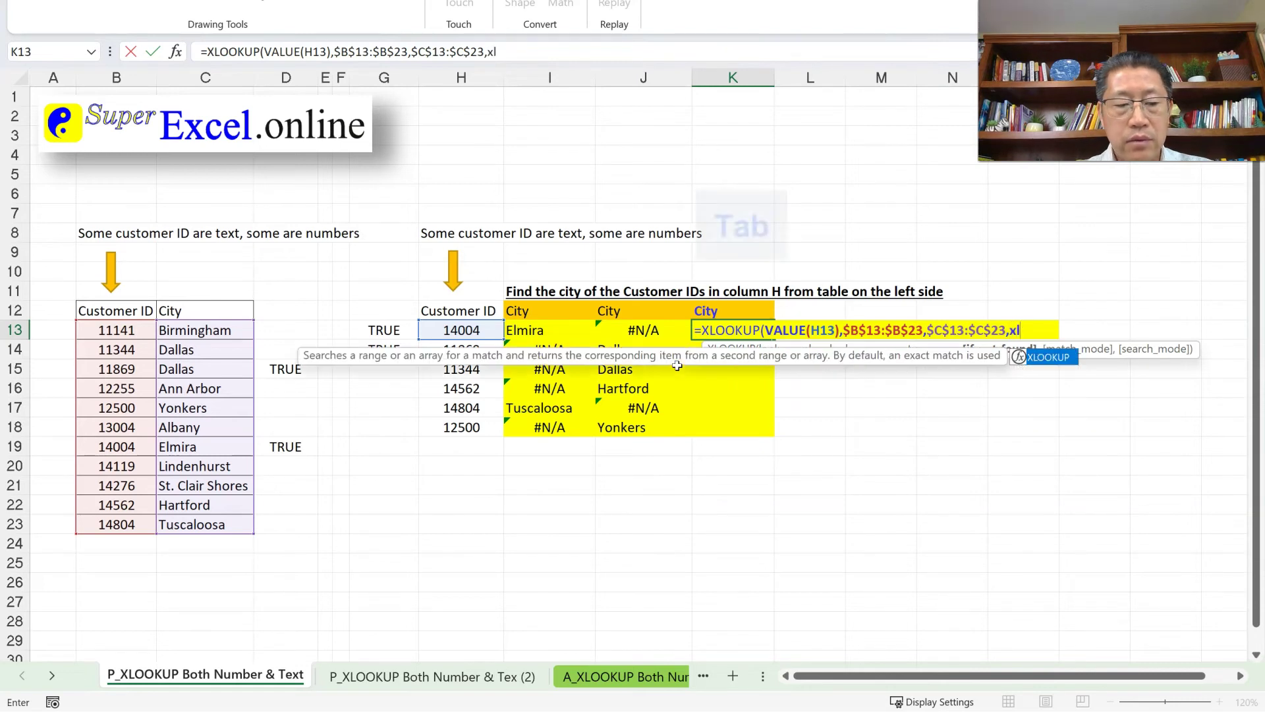
key("Left")
key("Left")
key("Left")
key("Left")
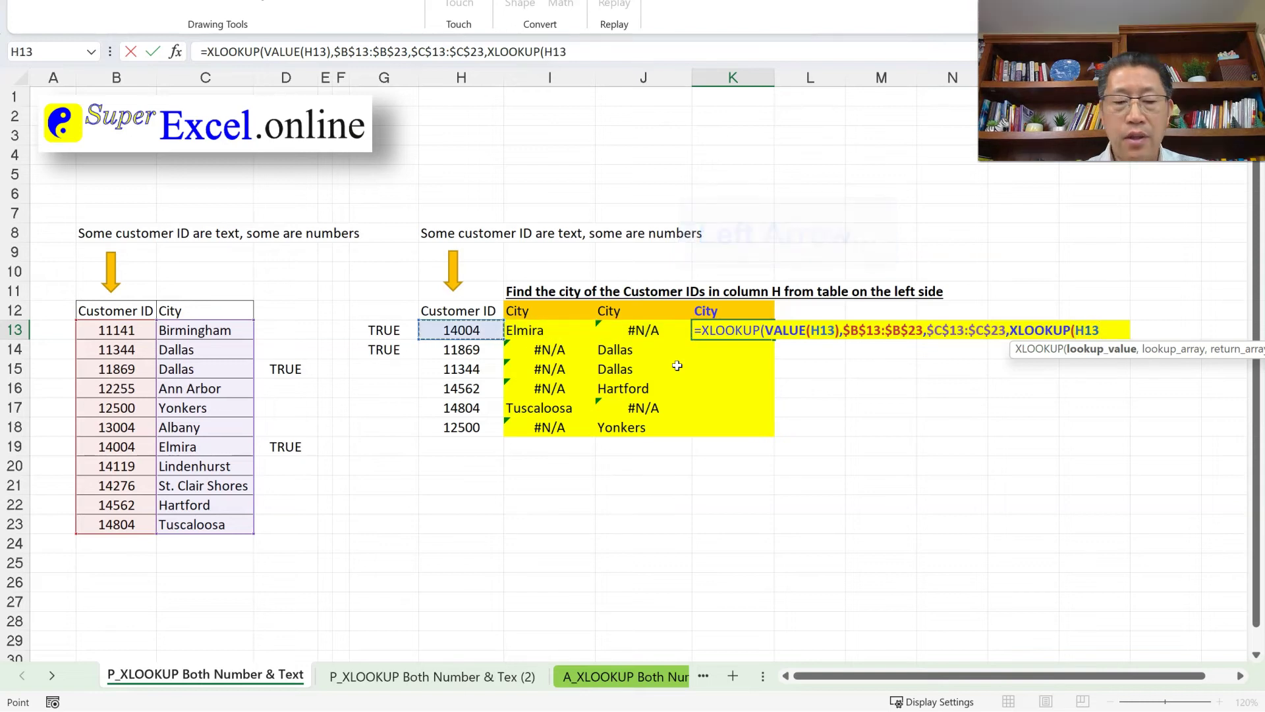
type("&\"\"")
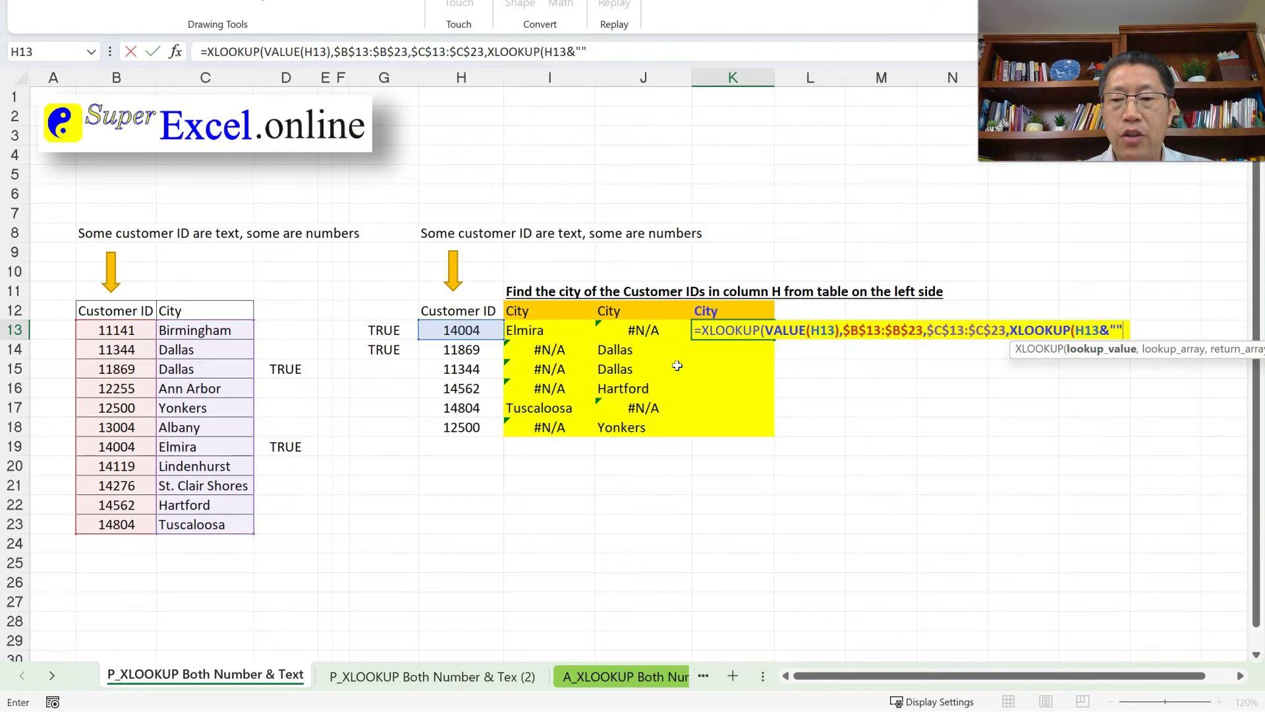
Set the nested XLOOKUP's lookup array to the absolute customer ID range $B$13:$B$23
type(",")
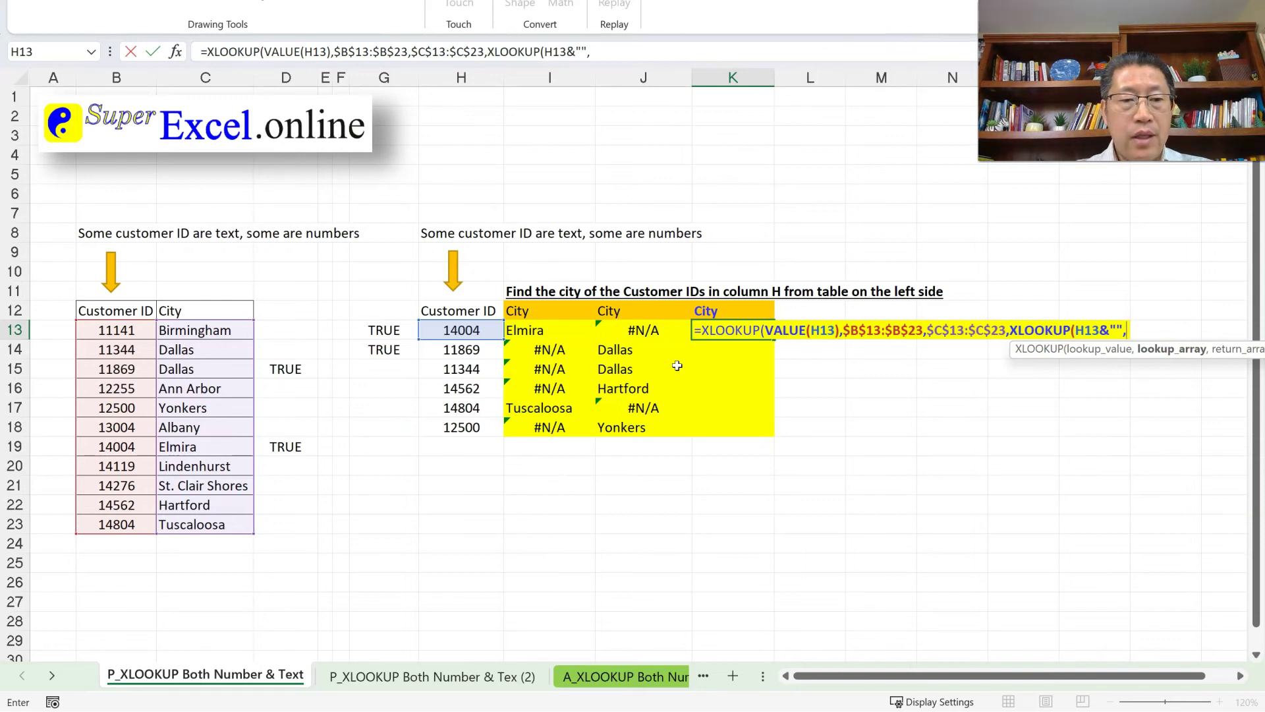
key("Left")
key("Left")
key("Left")
key("Left")
key("Left")
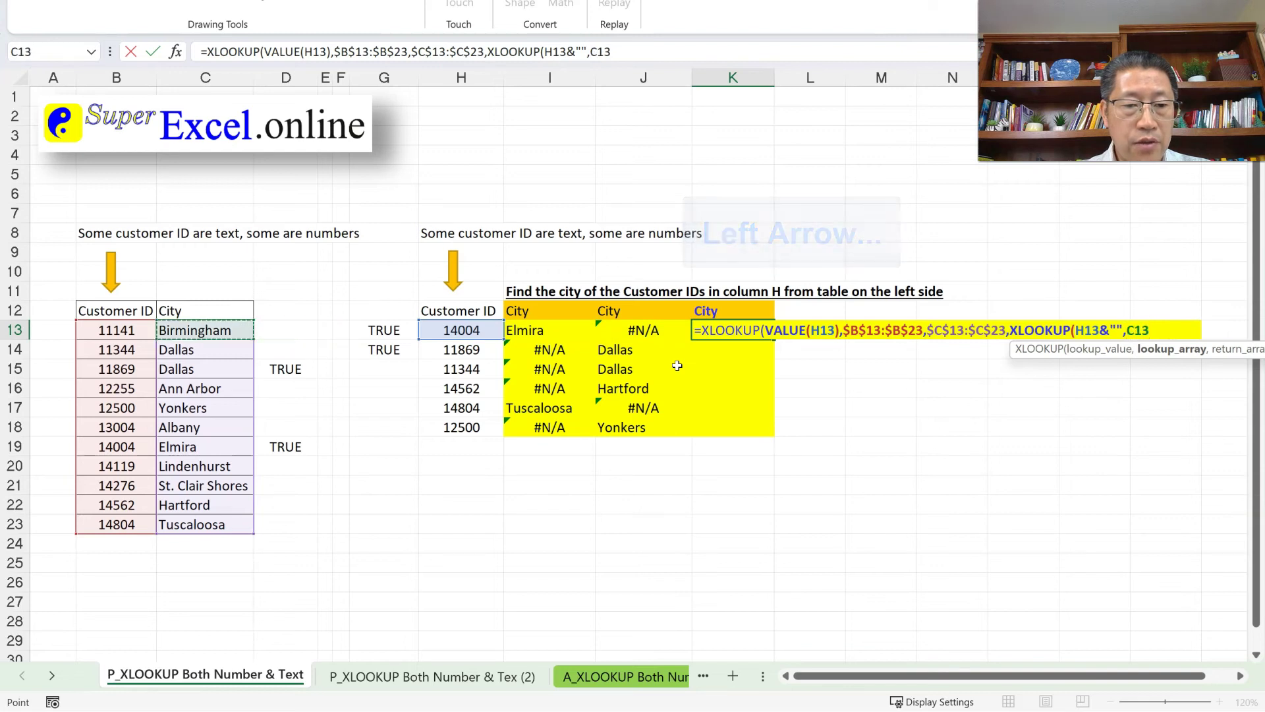
key("Left")
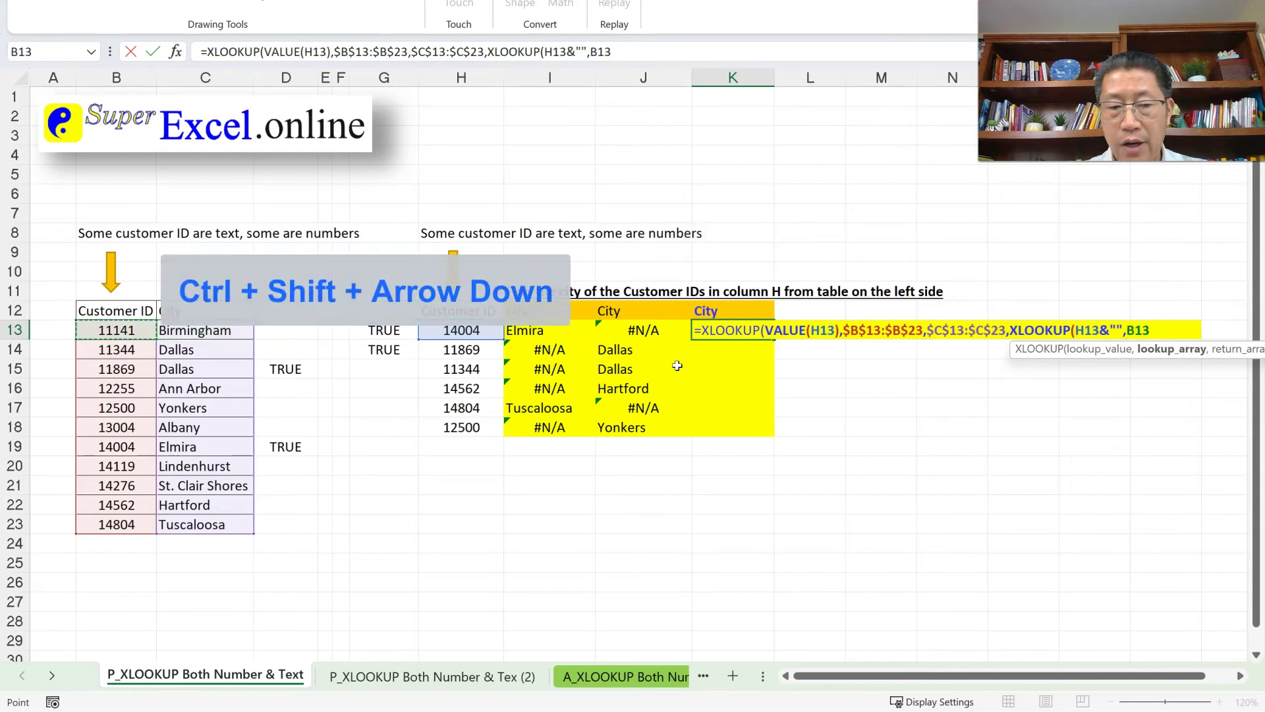
key("ctrl+shift+Down")
key("F4")
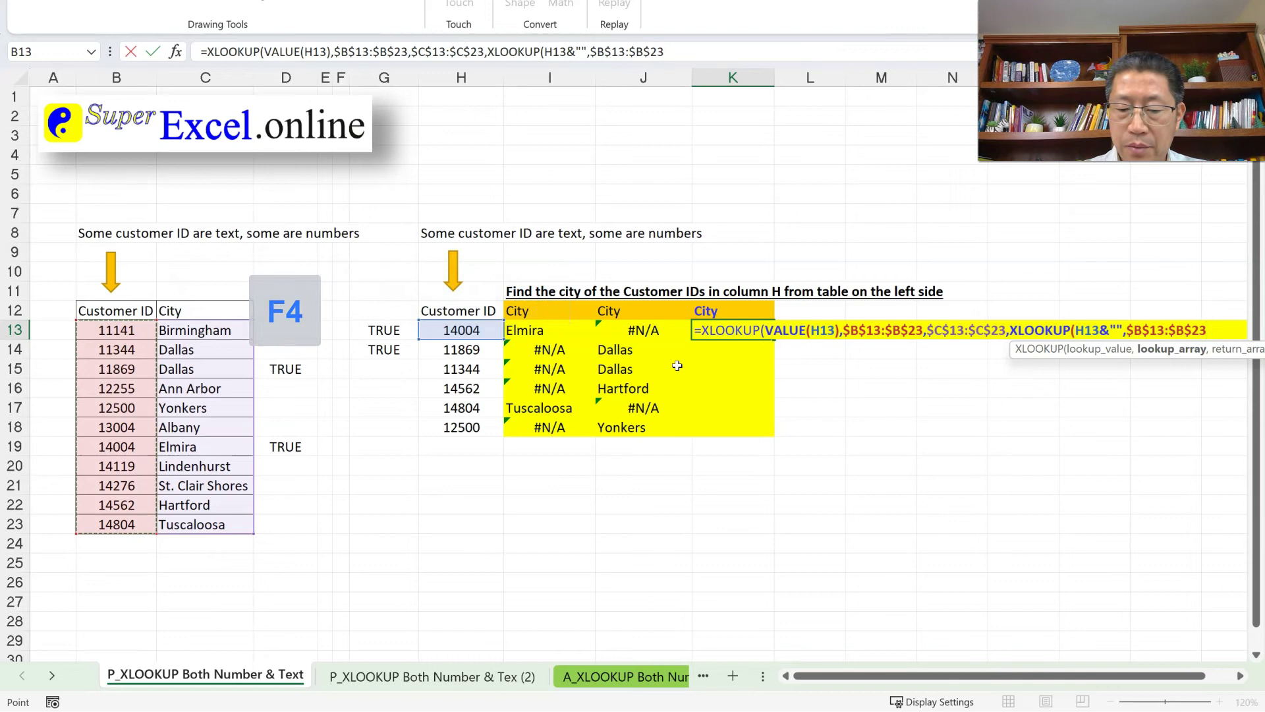
Give the nested XLOOKUP the absolute return array $C$13:$C$23, close both functions and enter the formula in K13
type(",")
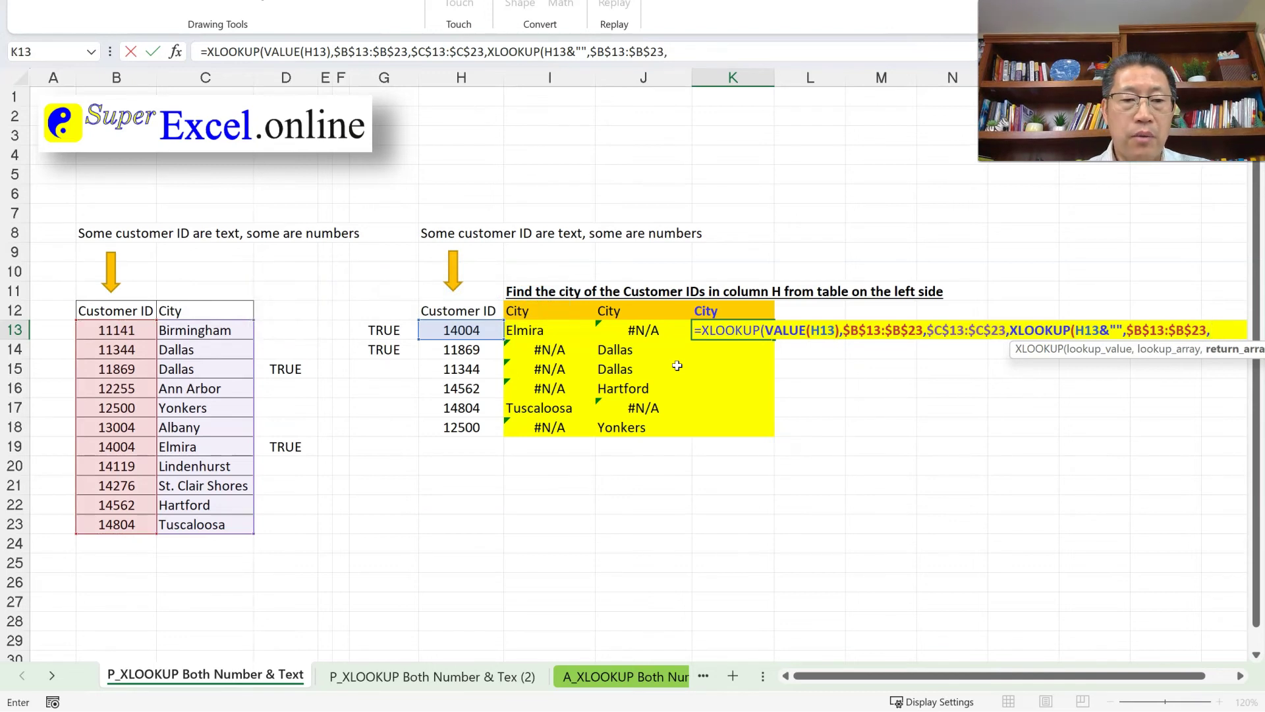
key("Left")
key("Left")
key("Left")
key("Left")
key("Left")
key("Left")
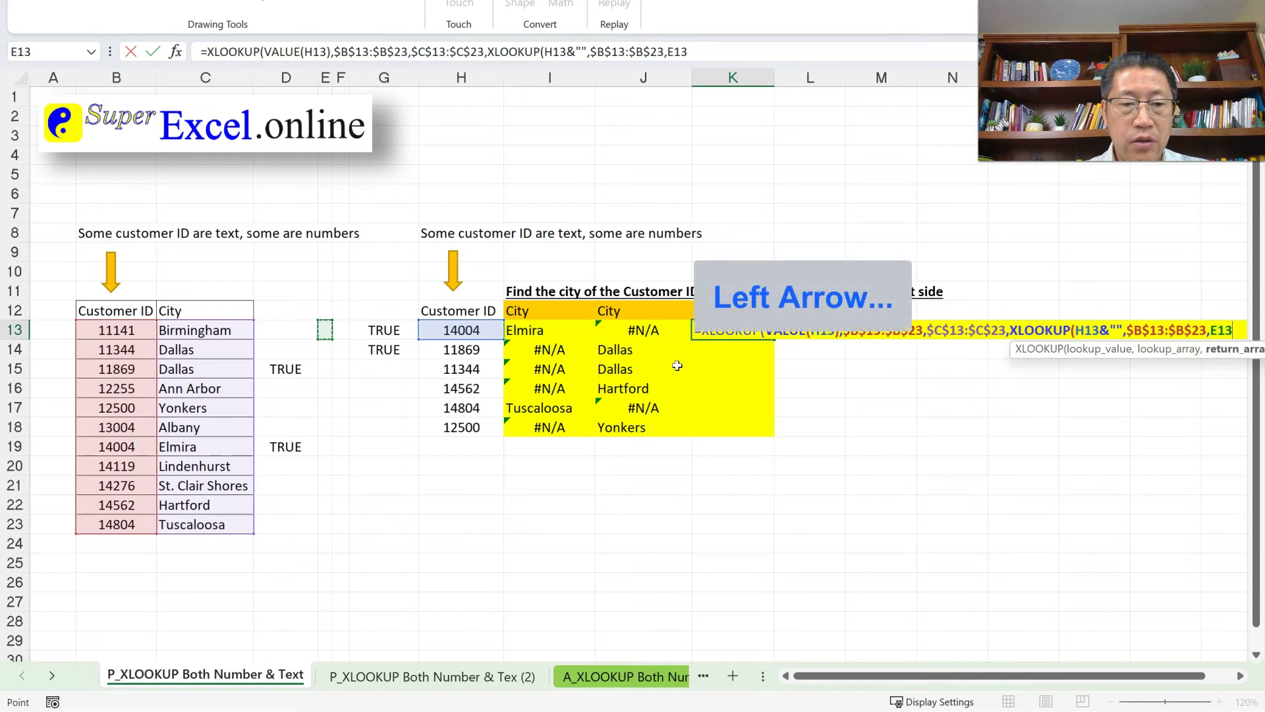
key("Left")
key("Left")
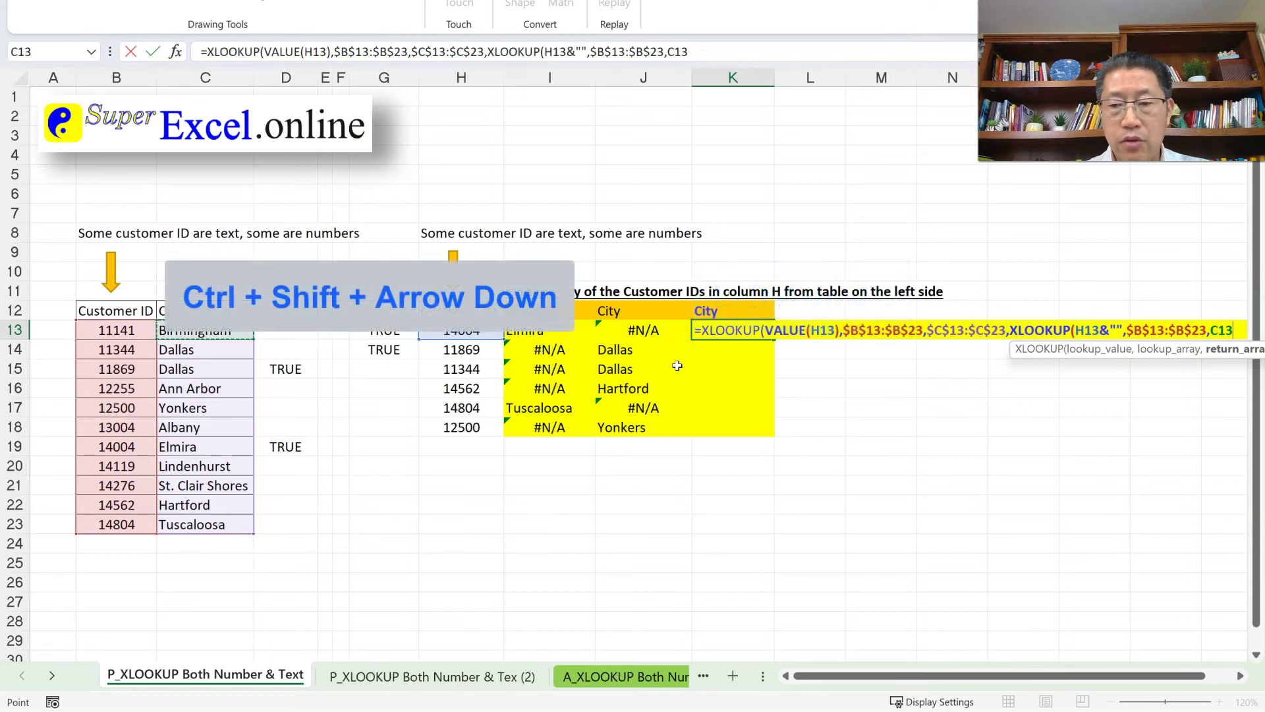
key("ctrl+shift+Down")
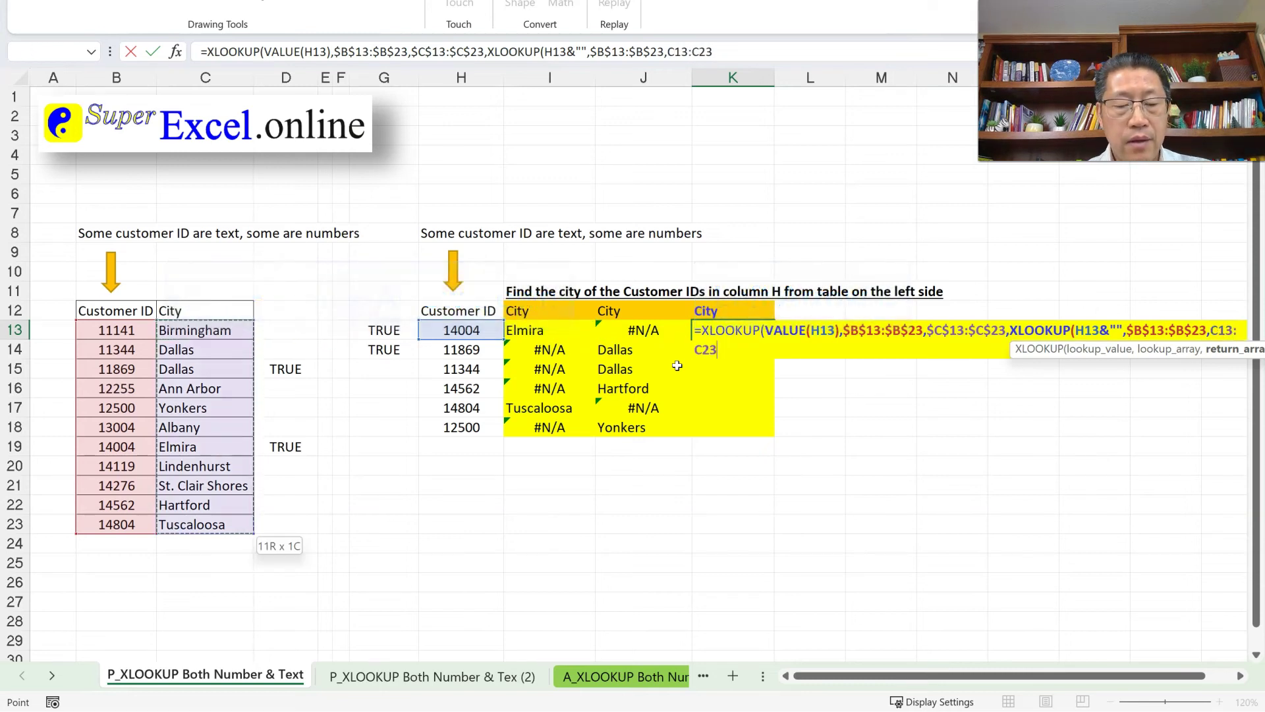
key("F4")
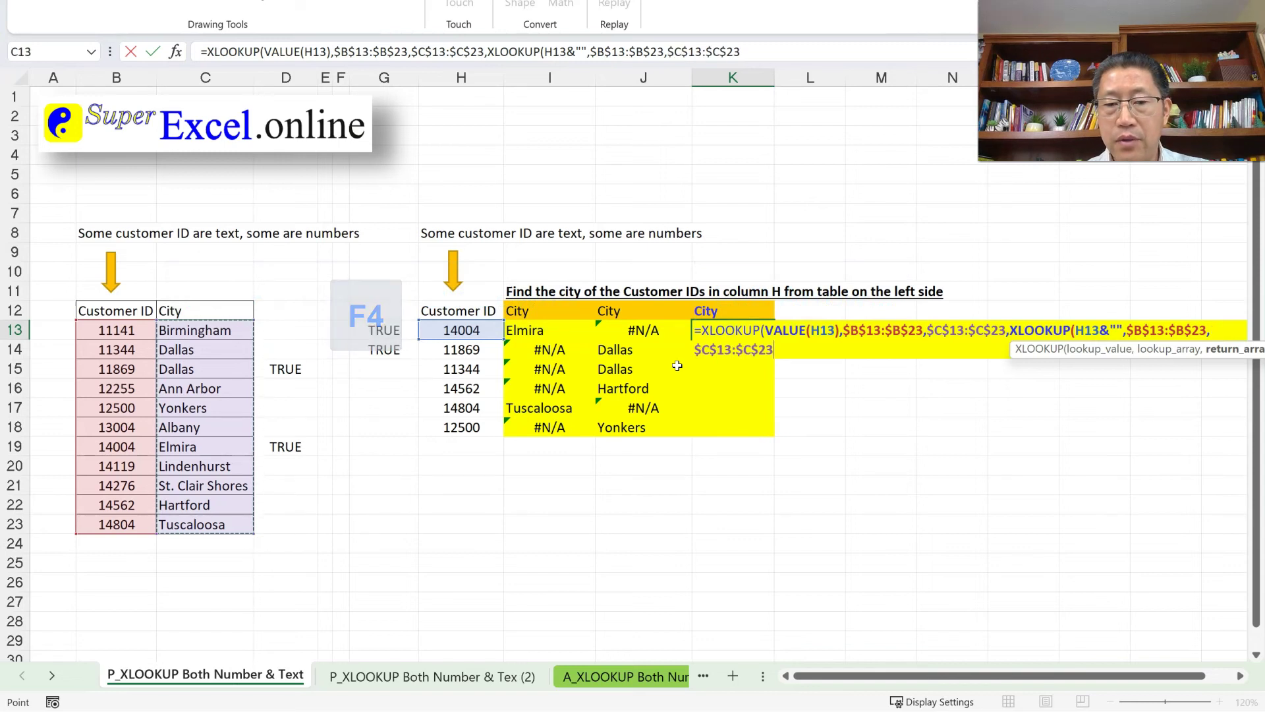
type(")")
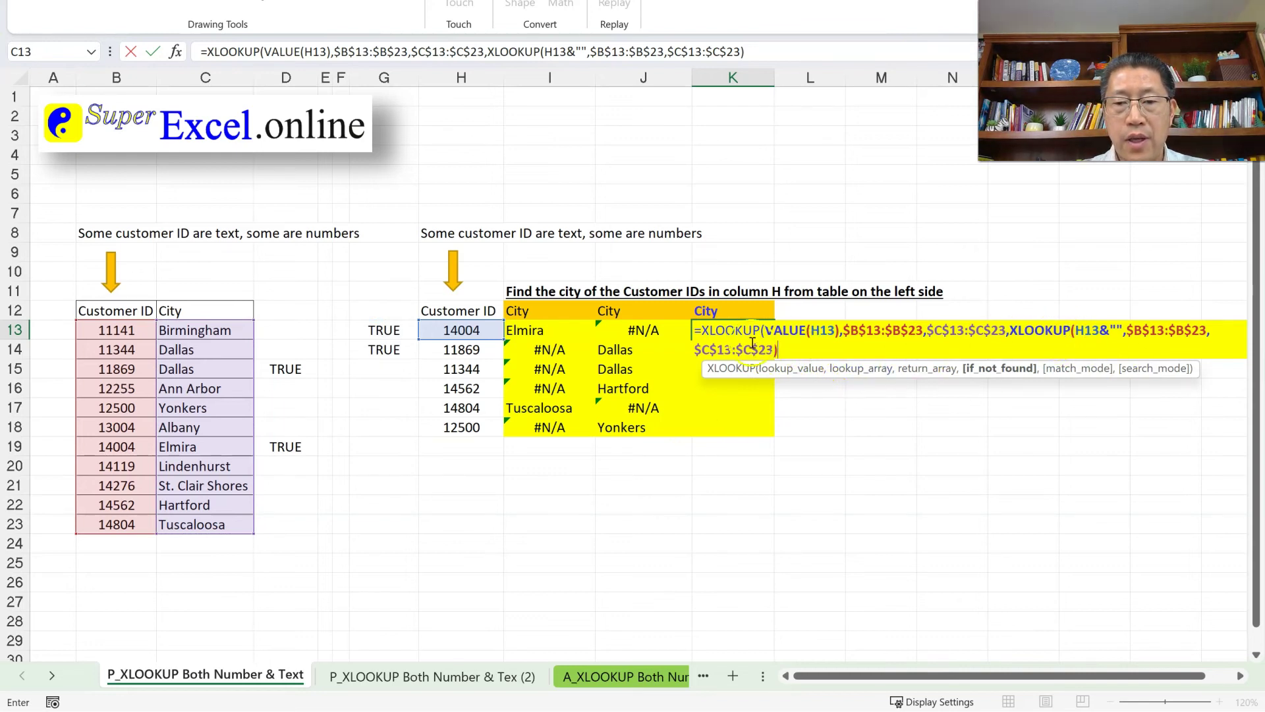
type(")")
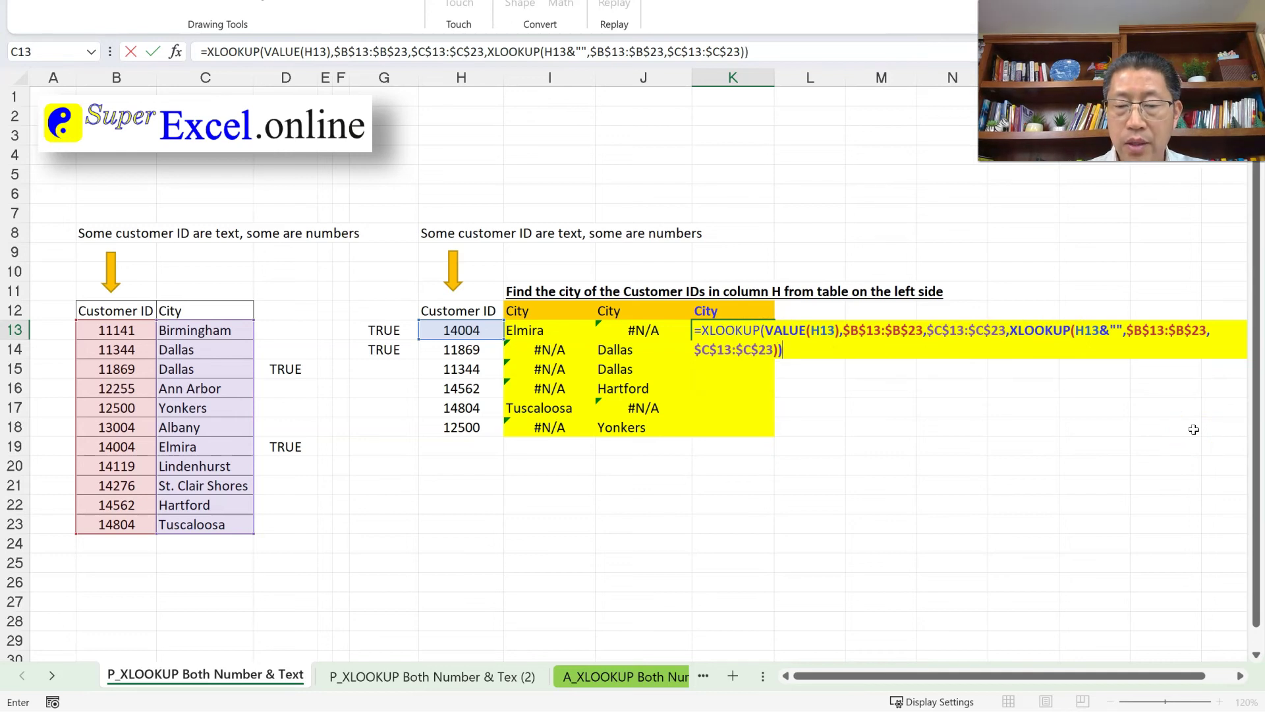
key("Return")
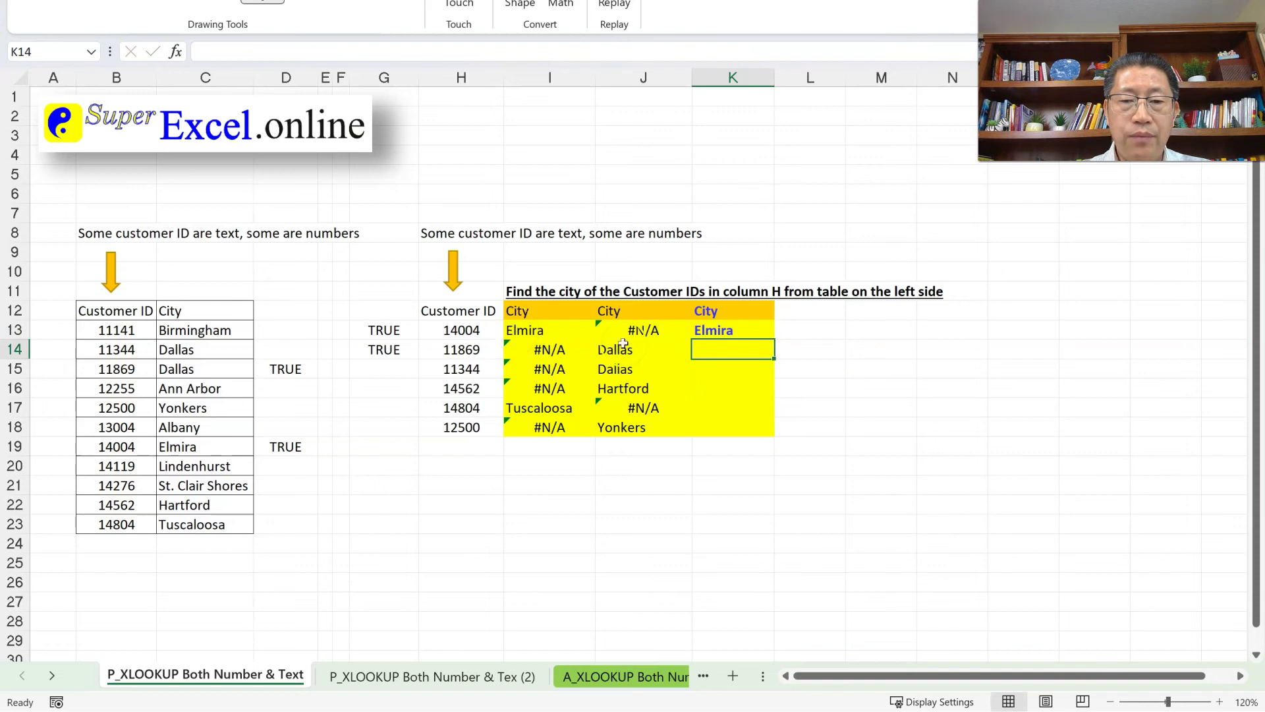
Review the nested XLOOKUP portion of the K13 formula and fill the formula down through K18
double_click(736, 327)
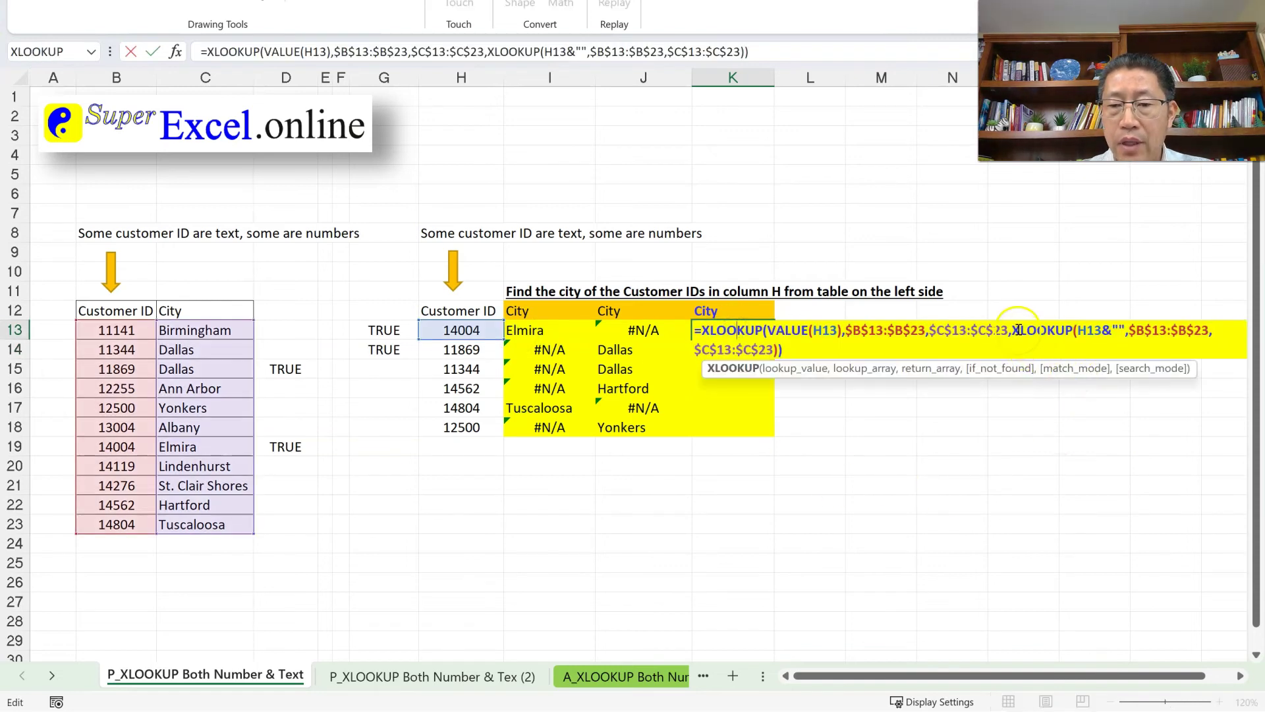
left_click_drag(1016, 330, 1013, 353)
left_click_drag(873, 355, 797, 354)
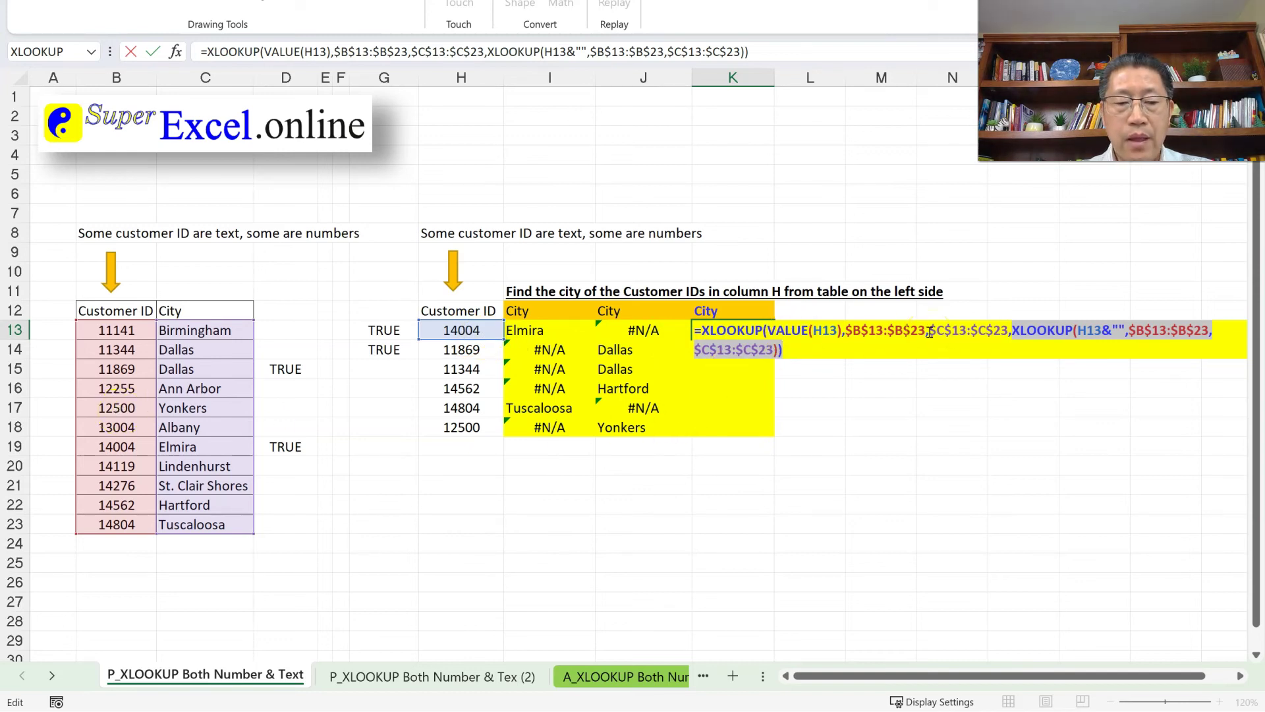
key("ctrl+Return")
left_click_drag(775, 339, 777, 437)
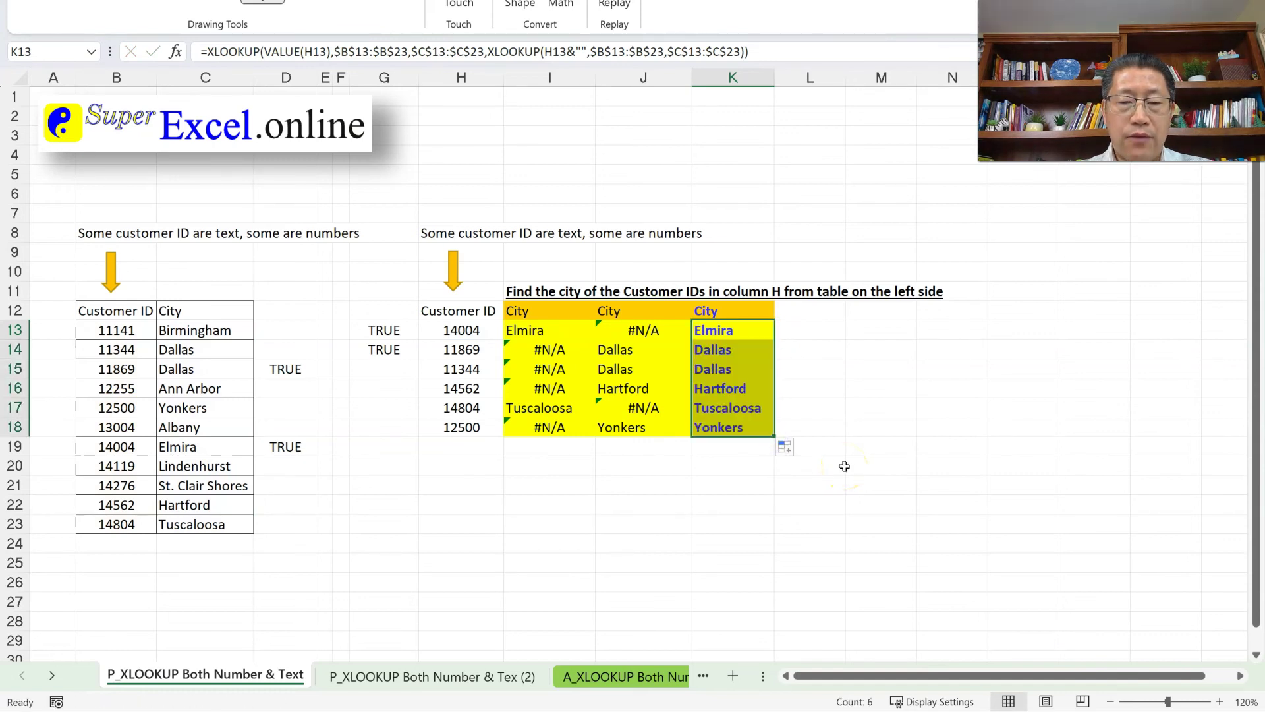
Examine the outer and nested XLOOKUP parts of the formula in K14, and open the K13 formula for viewing
double_click(748, 350)
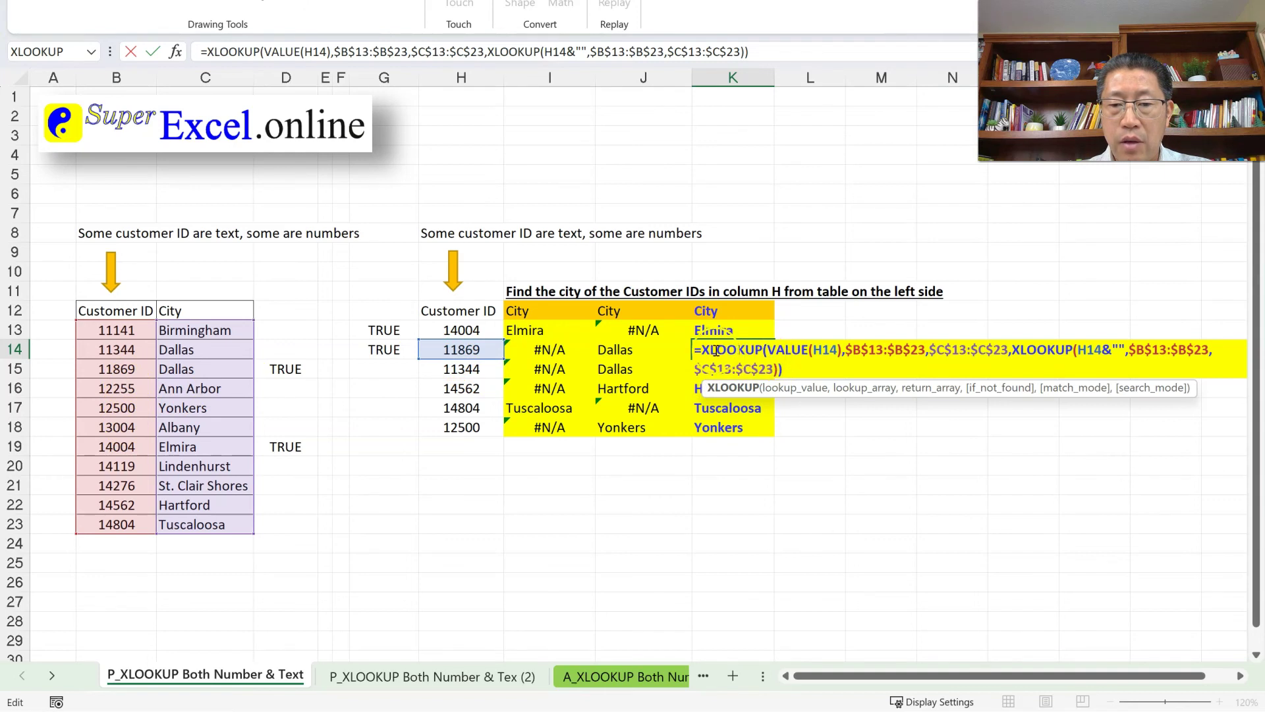
left_click_drag(705, 350, 999, 353)
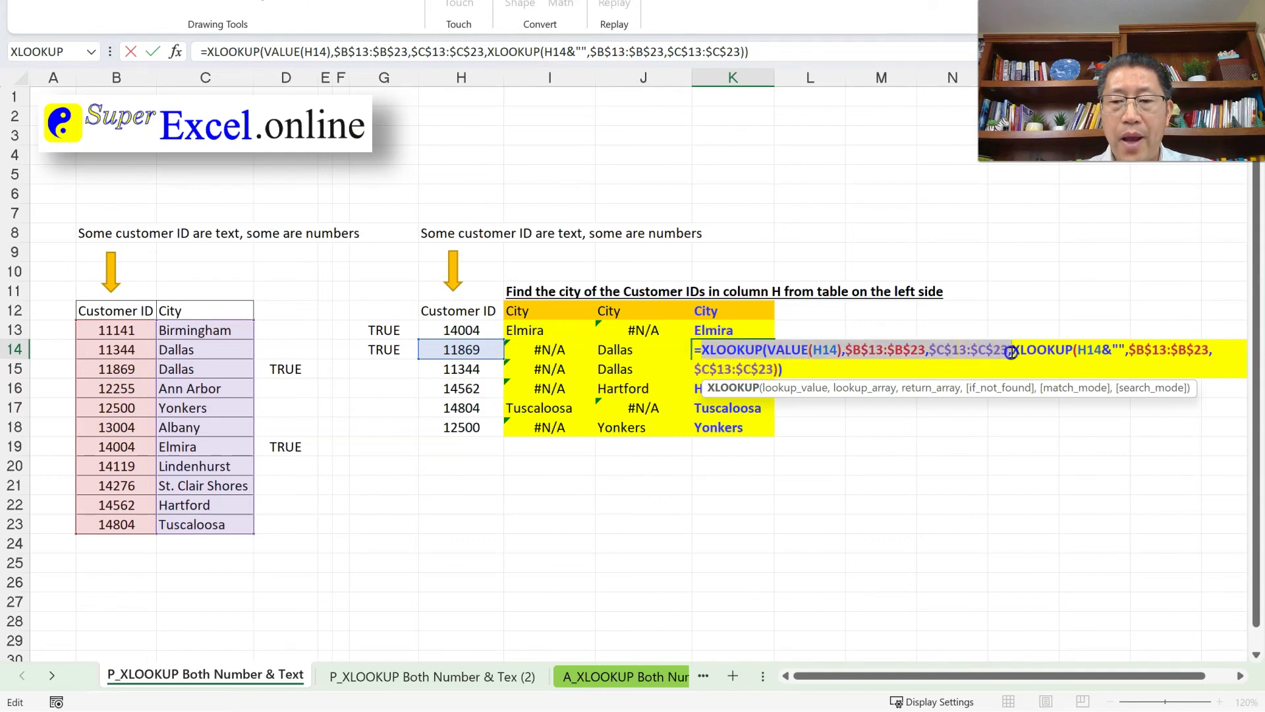
left_click_drag(1013, 350, 779, 372)
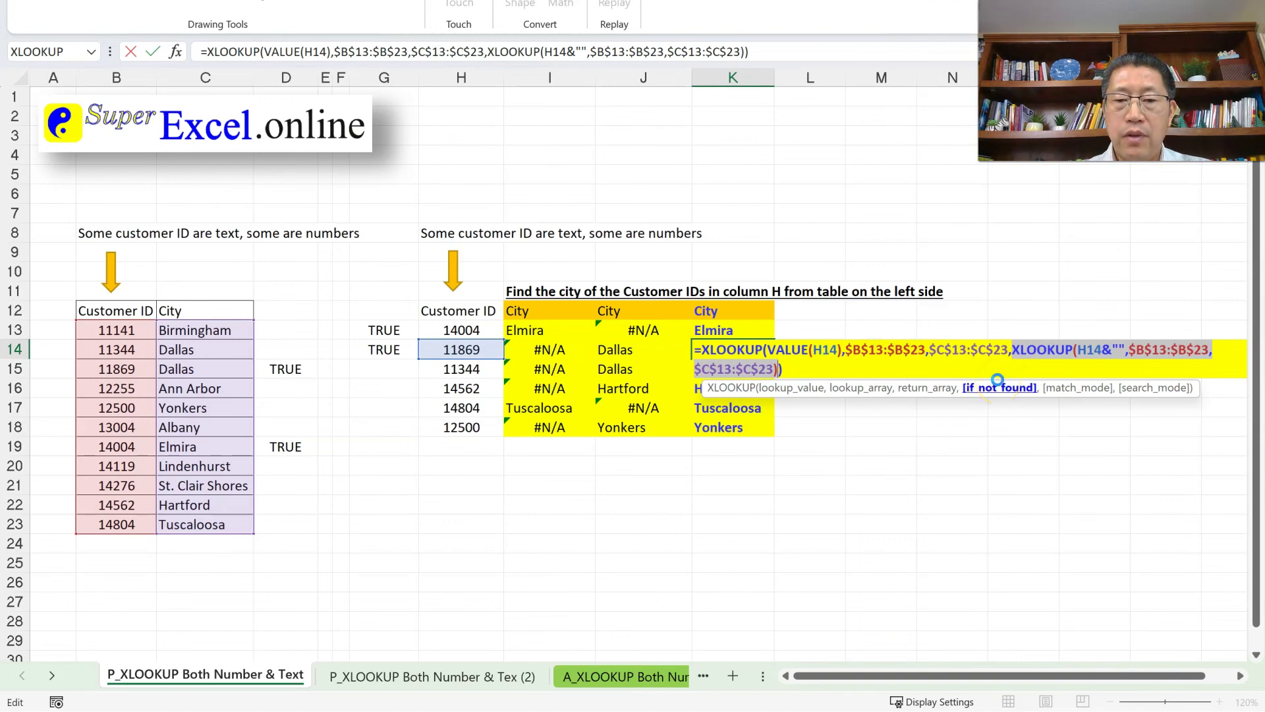
key("Return")
left_click(742, 330)
double_click(742, 331)
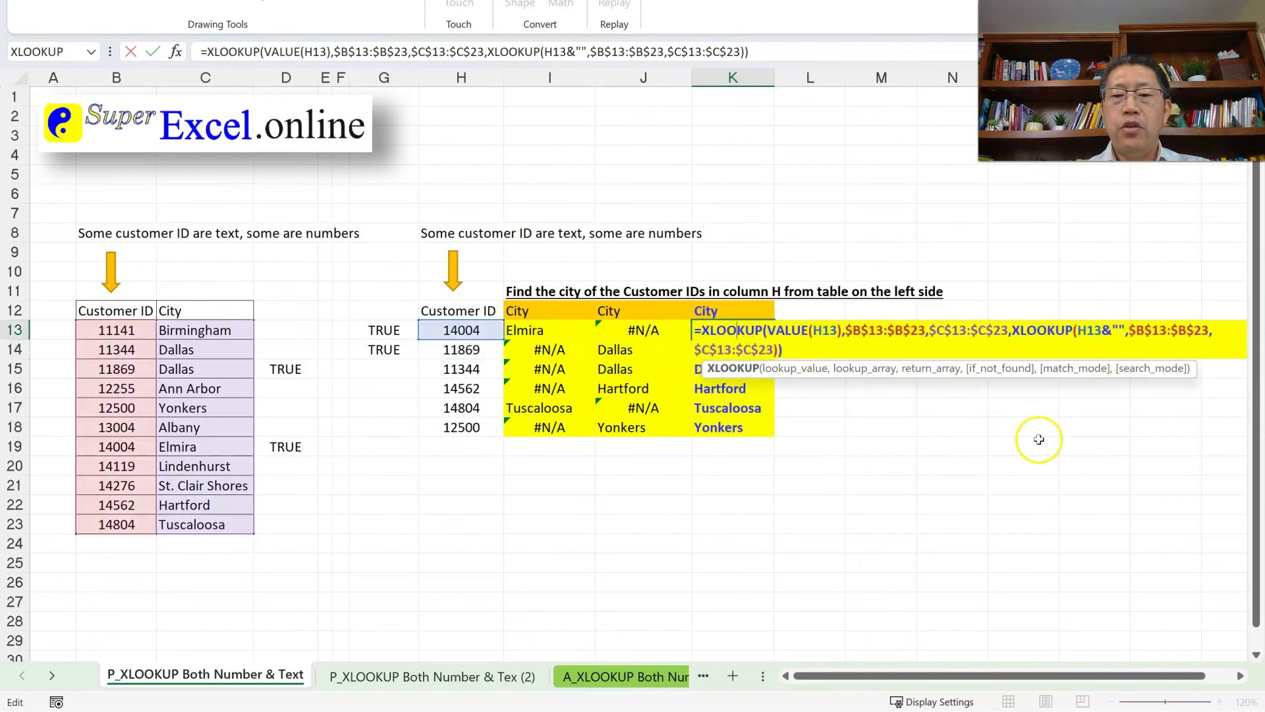